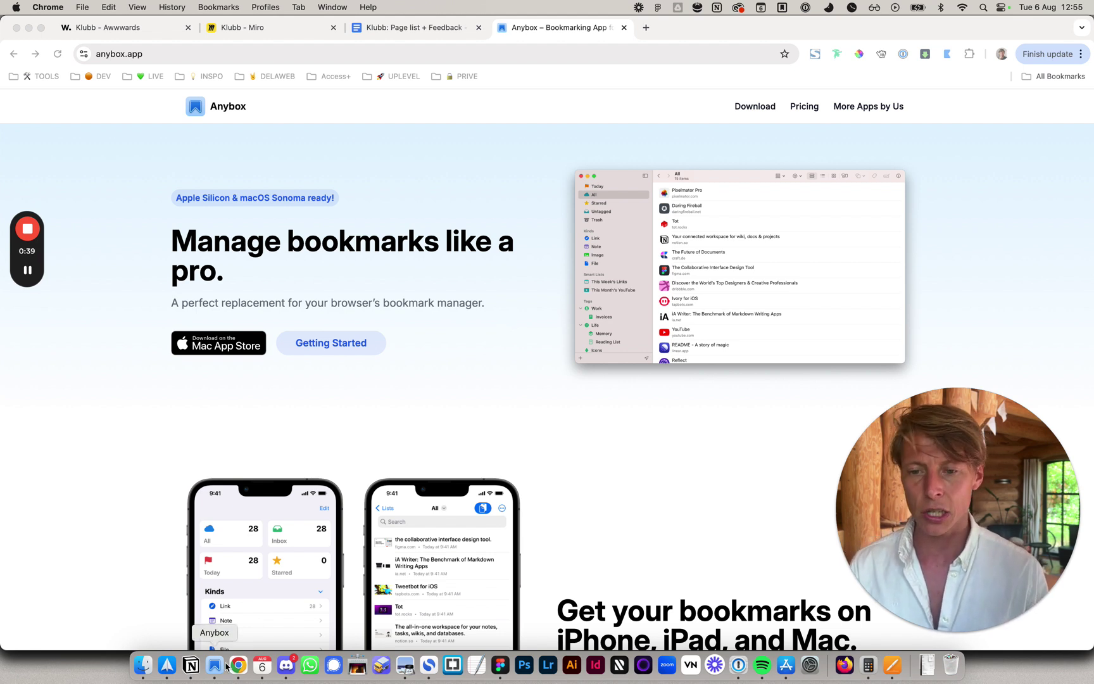
Step: Switch to Figma and view the Kaffe Box file and the Can Tepa file
click(500, 665)
click(112, 35)
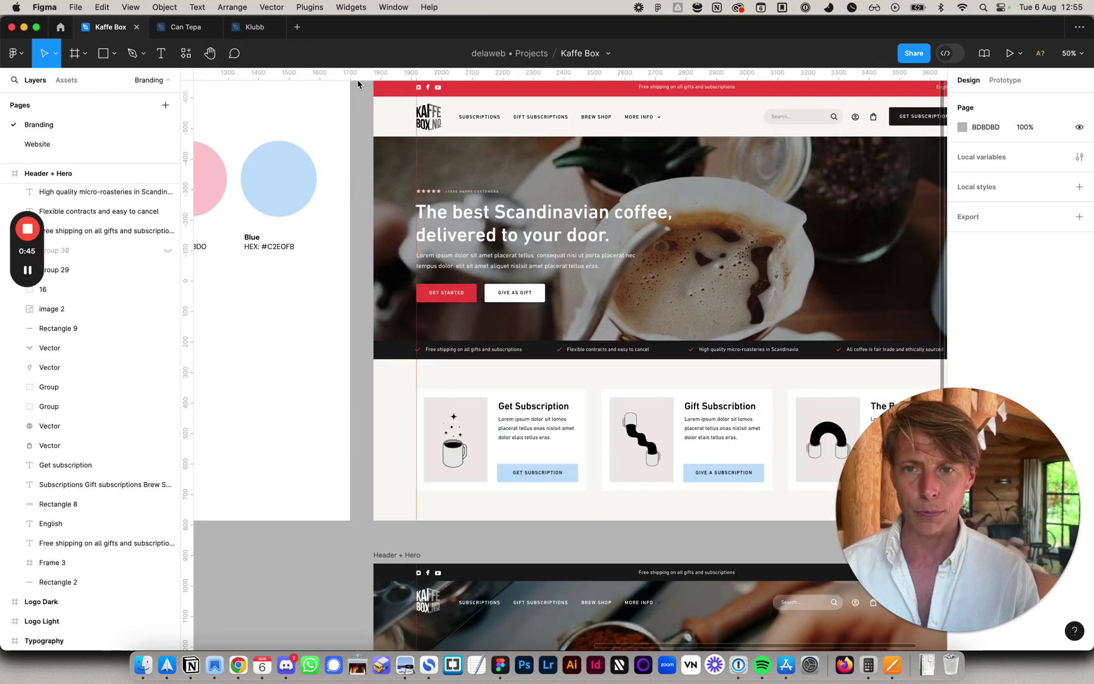
click(196, 32)
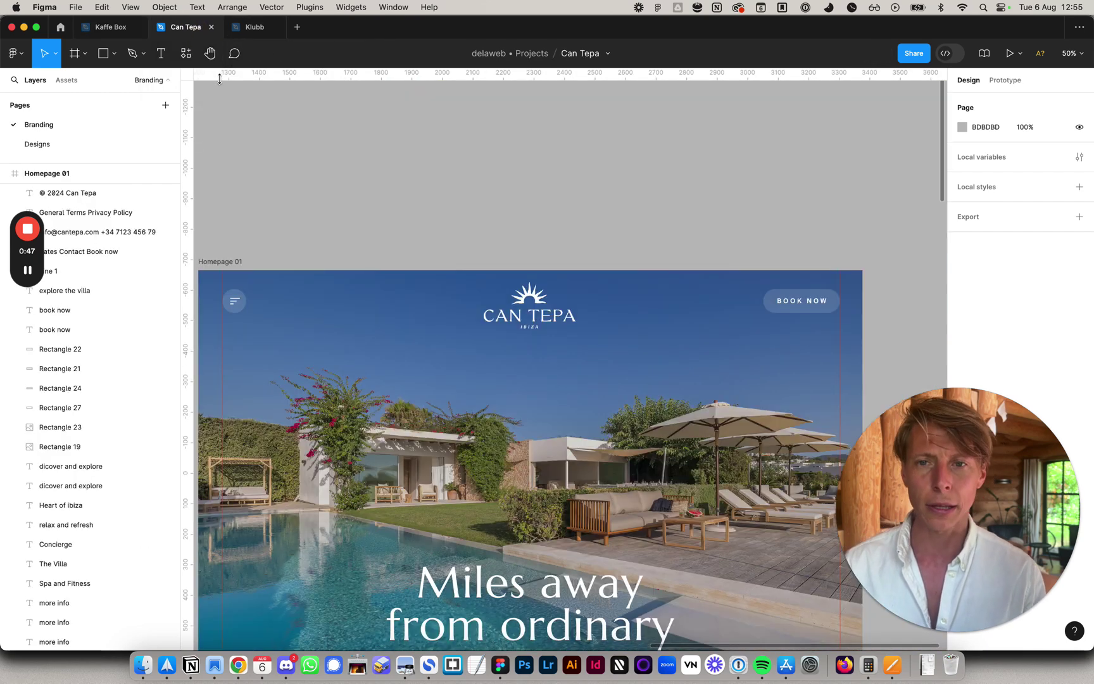
Step: View the Klubb project page in Notion and the Can Tepa list in Anybox, and return to Chrome
click(190, 668)
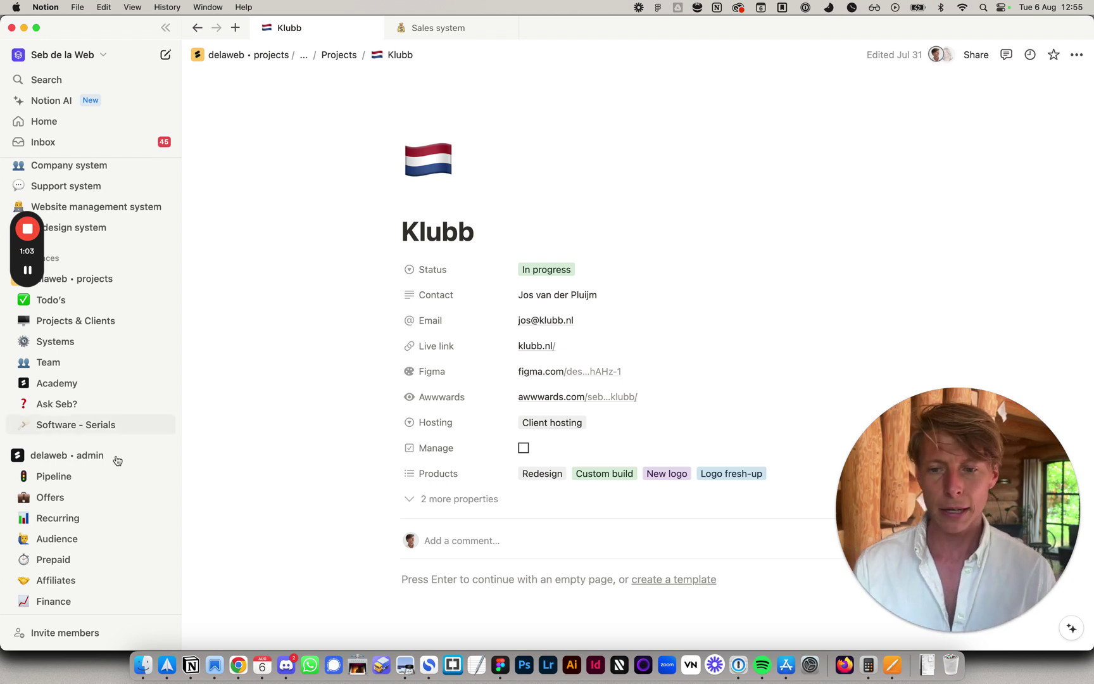
click(214, 665)
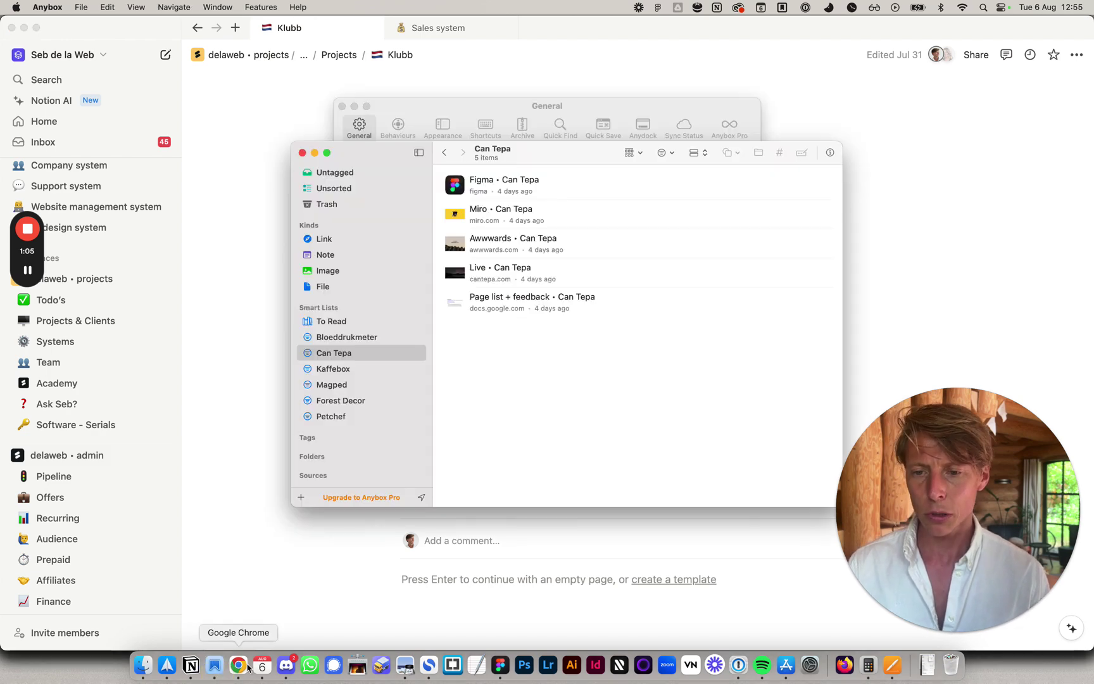
click(238, 665)
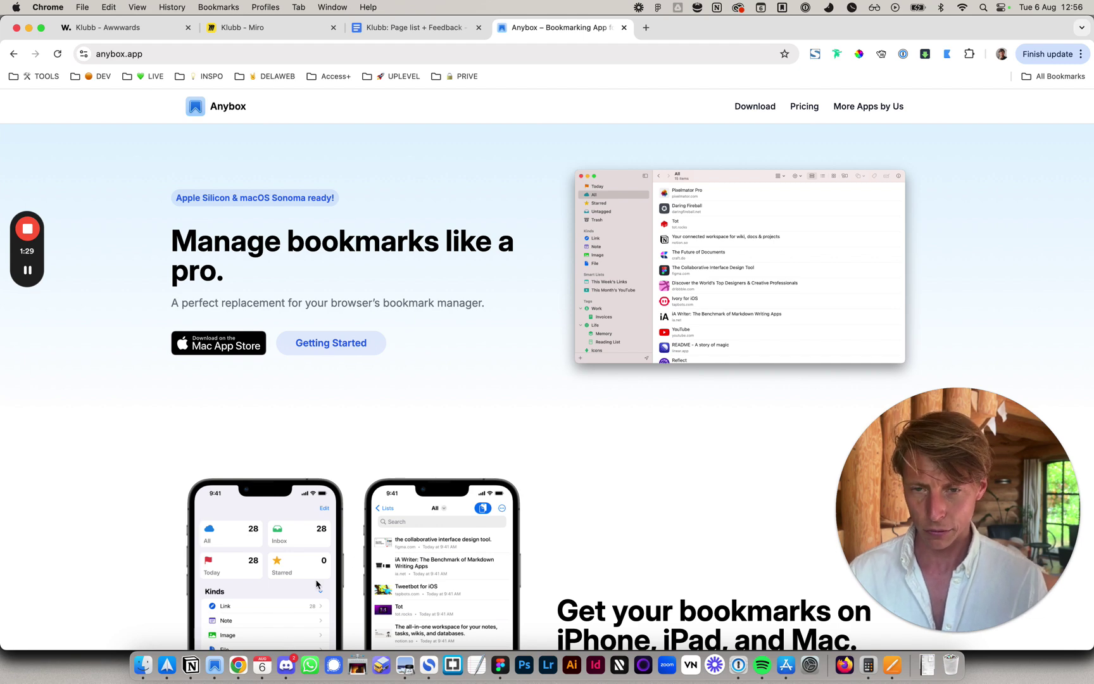
Step: Switch to Figma and look over the Can Tepa Homepage 01 design alongside its branding frames
click(515, 666)
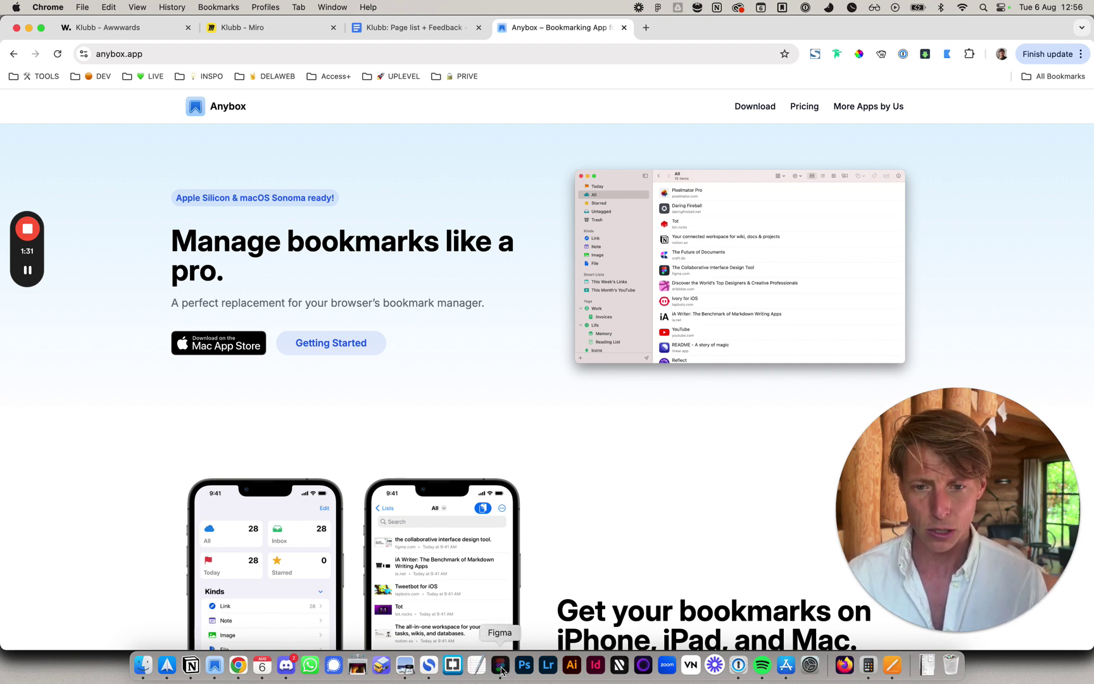
scroll(507, 253, down, 3)
scroll(549, 289, down, 5)
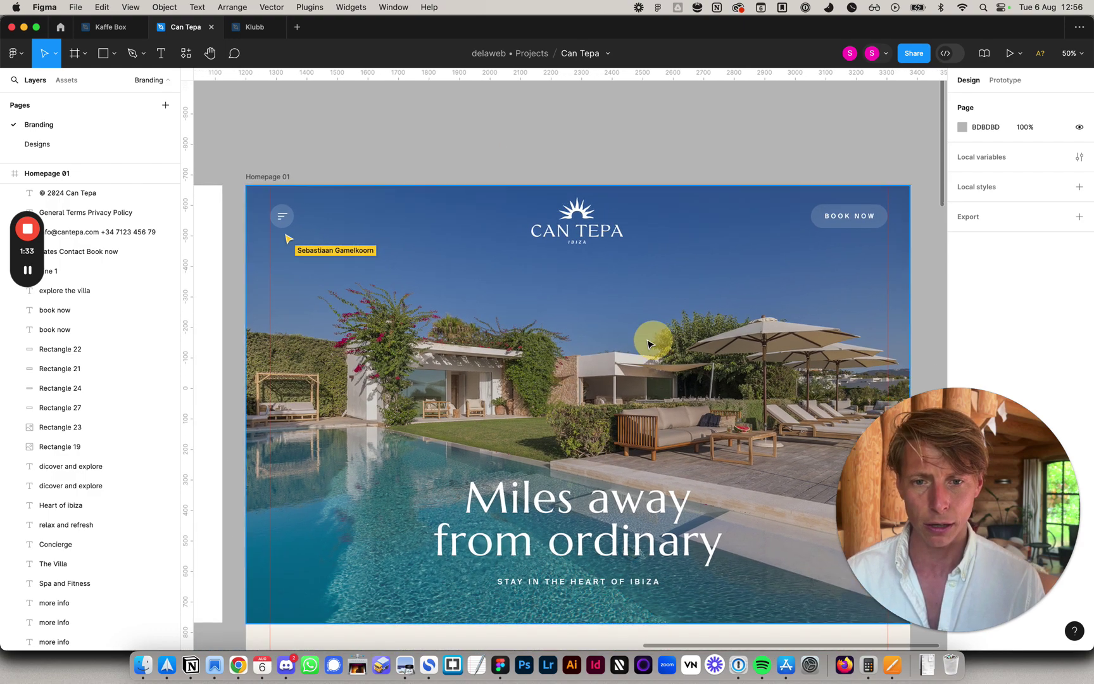
ctrl+scroll(553, 282, down, 3)
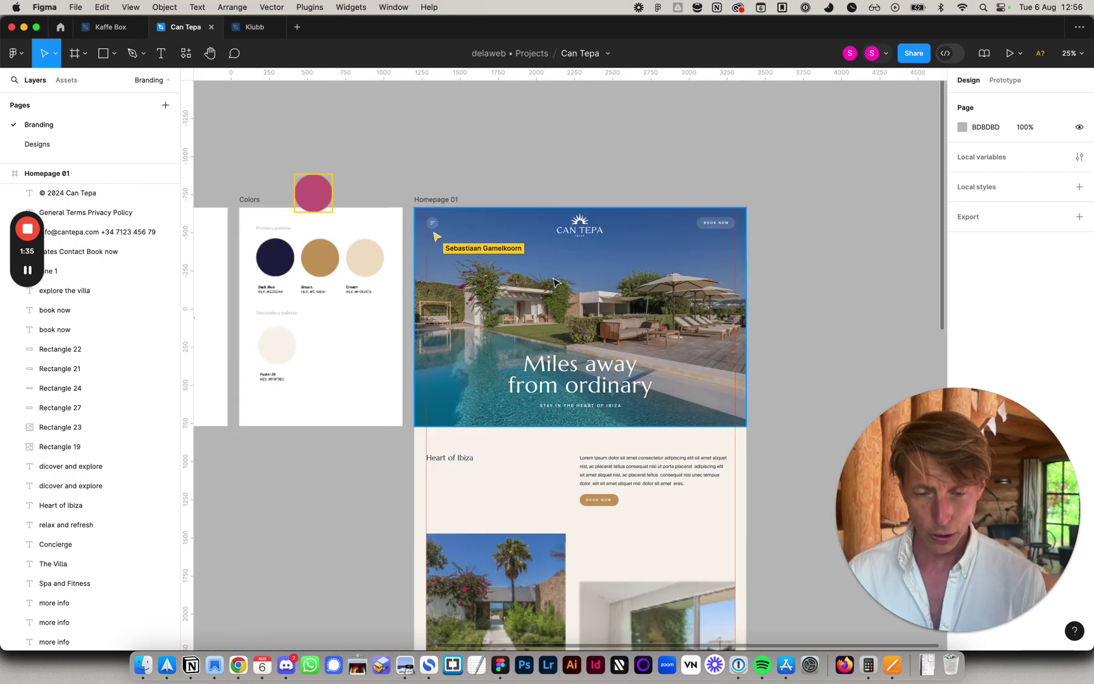
ctrl+scroll(553, 281, down, 3)
Step: Switch to Chrome and open the Can Tepa site at project.sebdelaweb.com/cantepa/ in a new tab
key(super+Tab)
key(super+t)
text(ca)
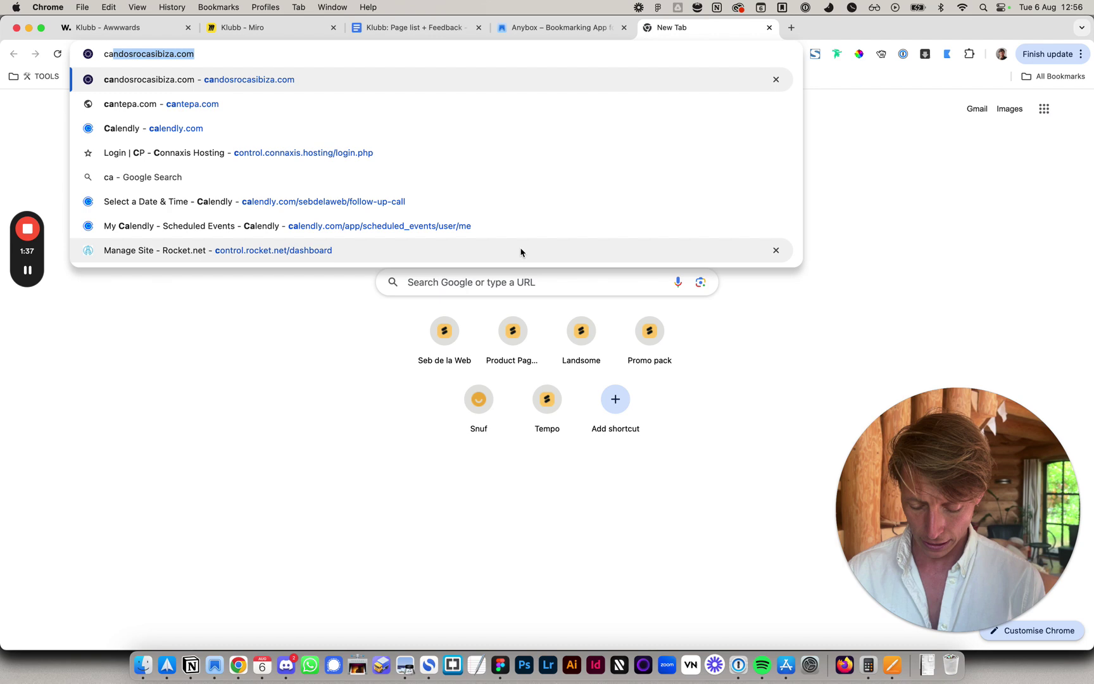
text(ntepa)
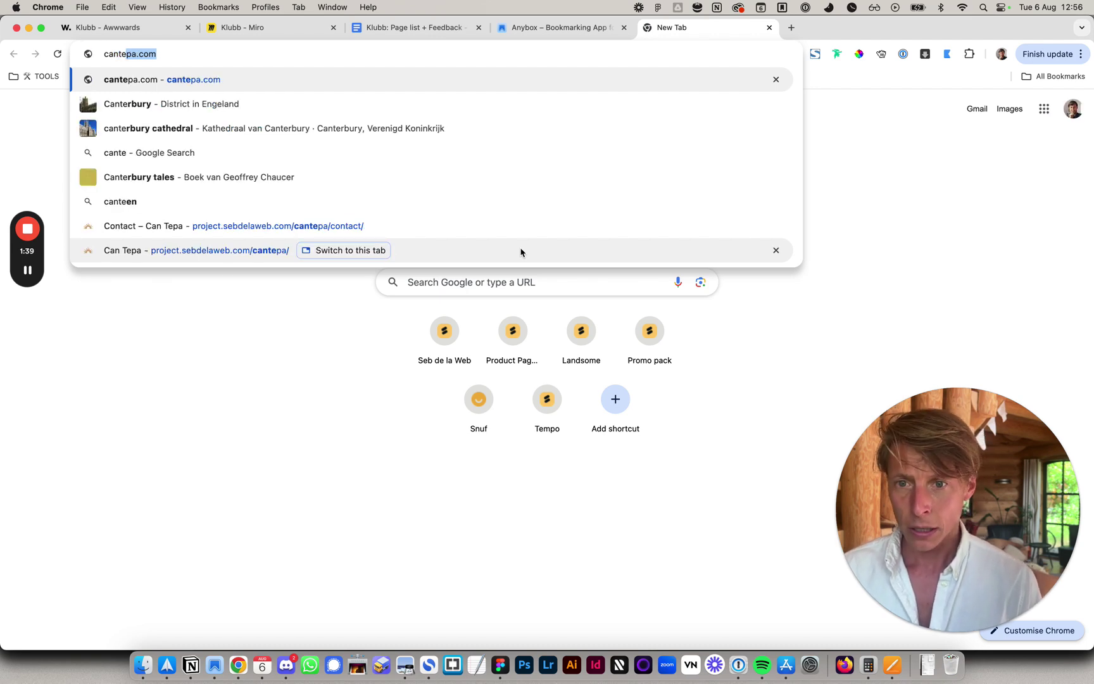
key(Down)
key(Down)
key(Down)
key(Down)
key(Down)
key(Down)
key(Down)
key(Return)
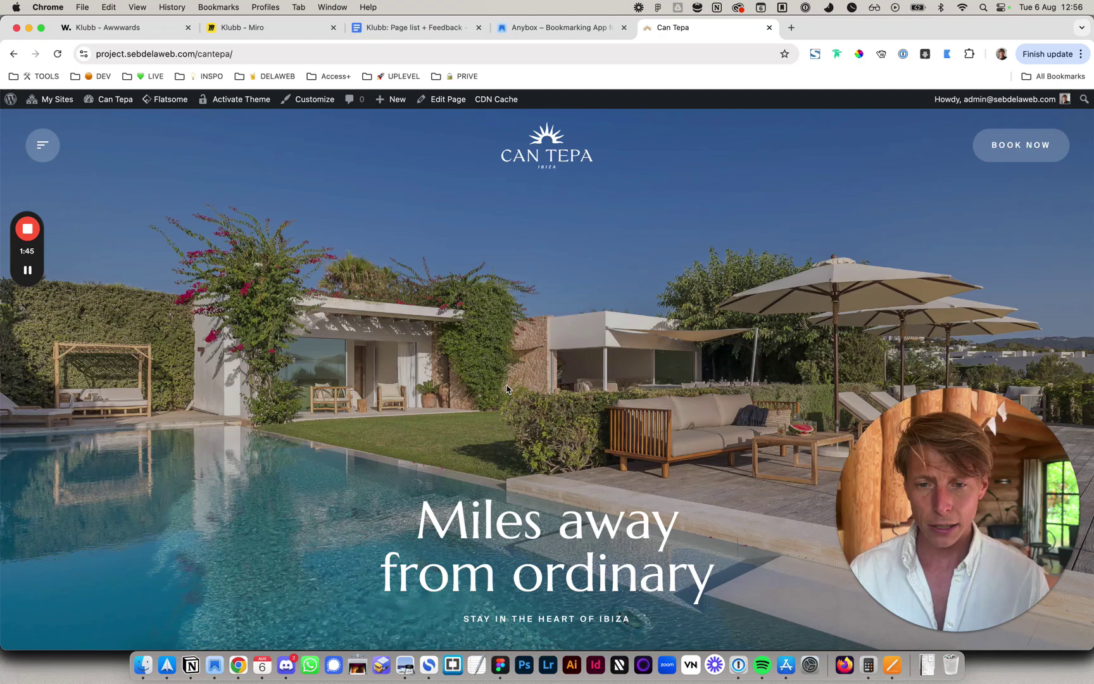
Step: Return to the Anybox website, switch to the Anybox app and display the bookmarks in its Can Tepa smart list
click(535, 27)
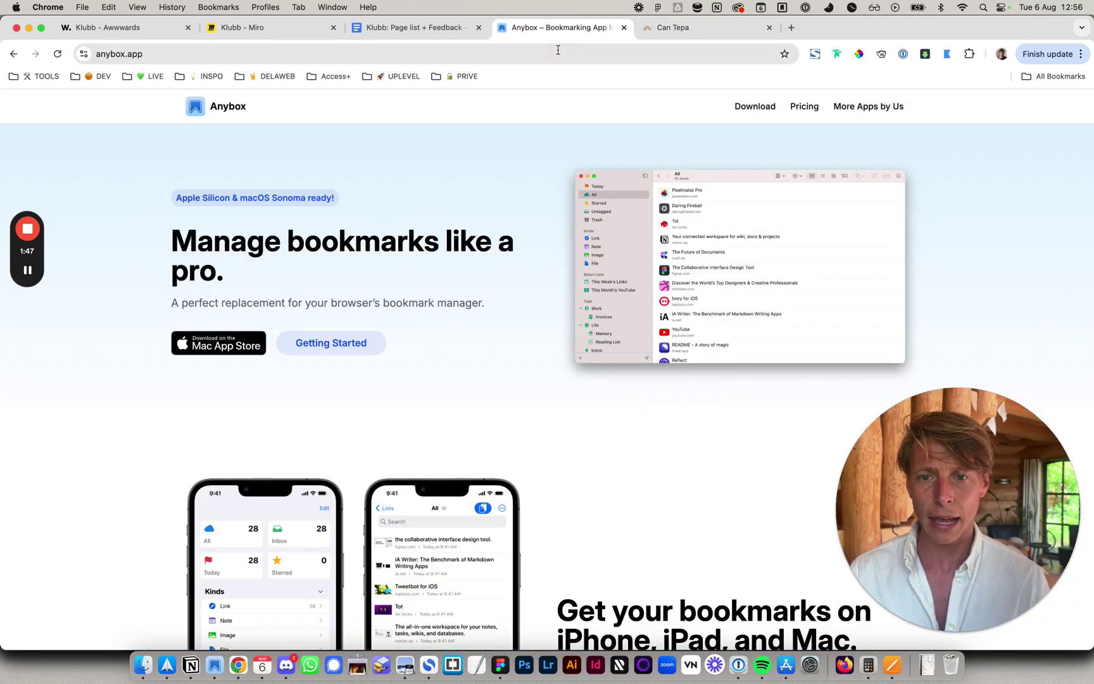
click(215, 665)
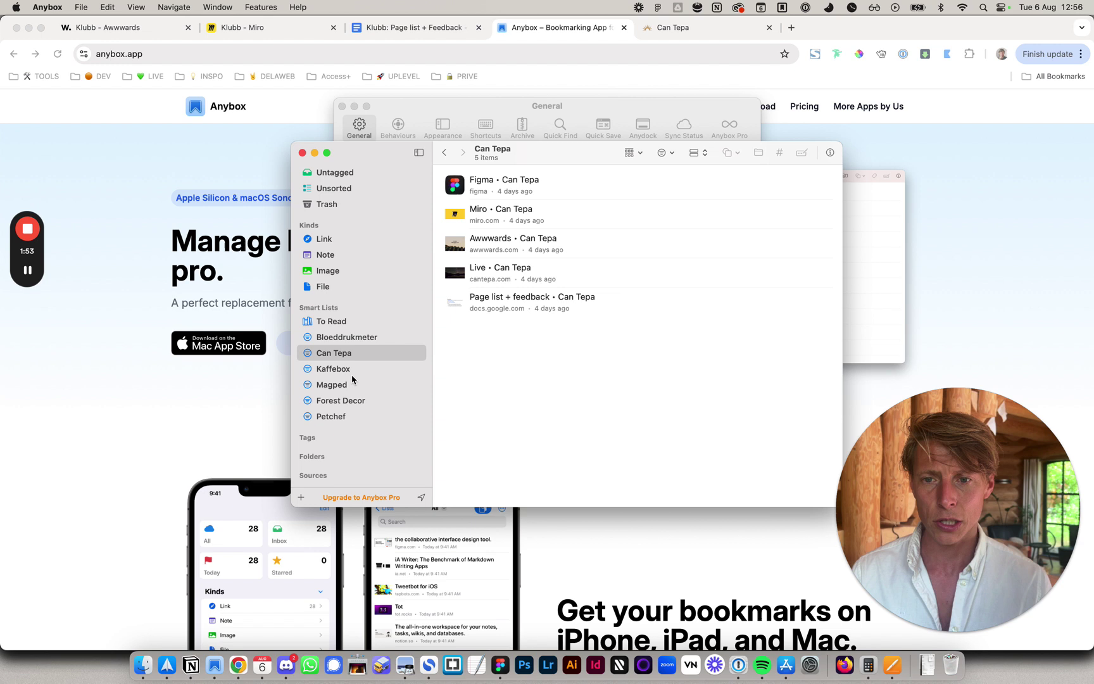
click(340, 338)
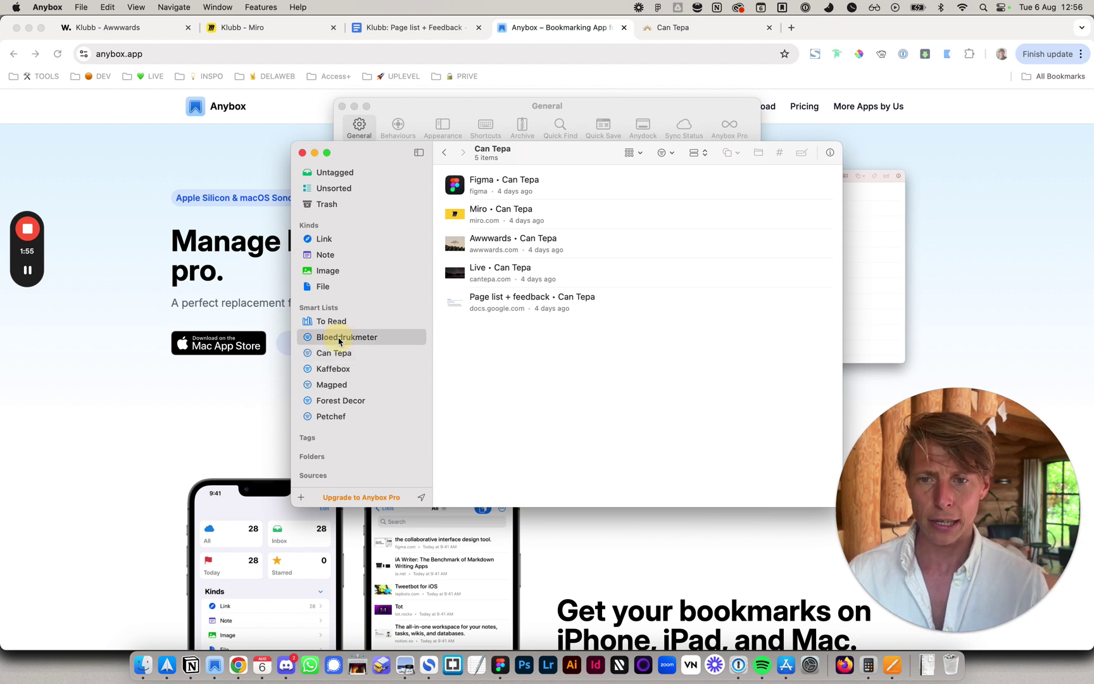
click(342, 353)
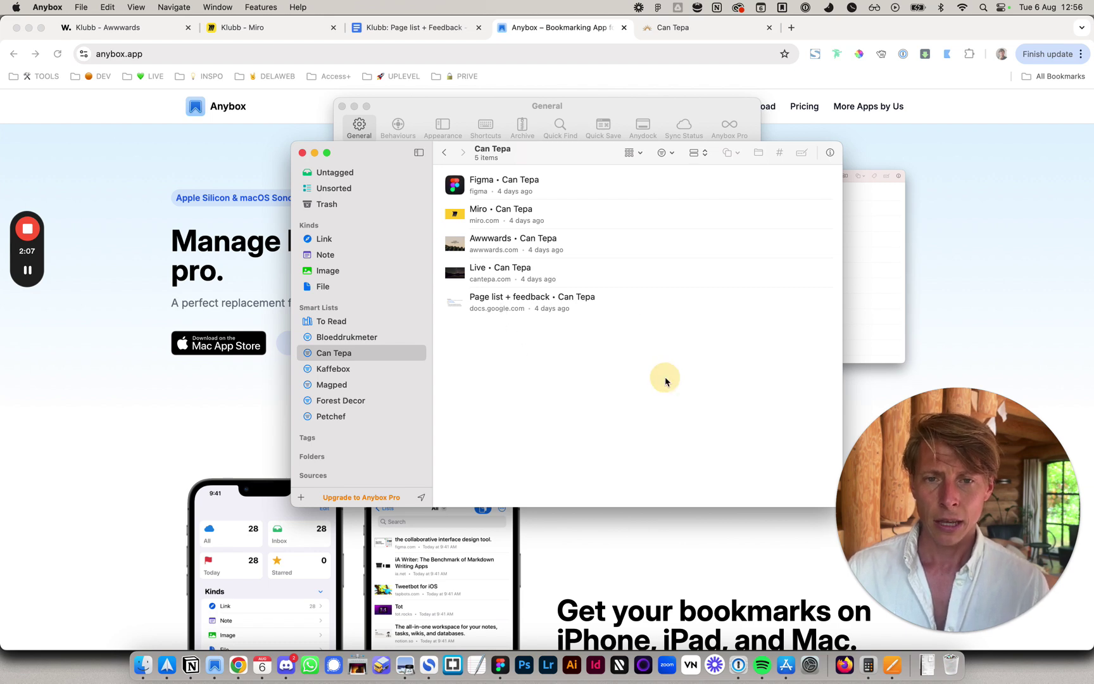
Step: Open the Anybox settings, review the Shortcuts page for Quick Save and Quick Find, close the settings and return to Chrome
key(super+comma)
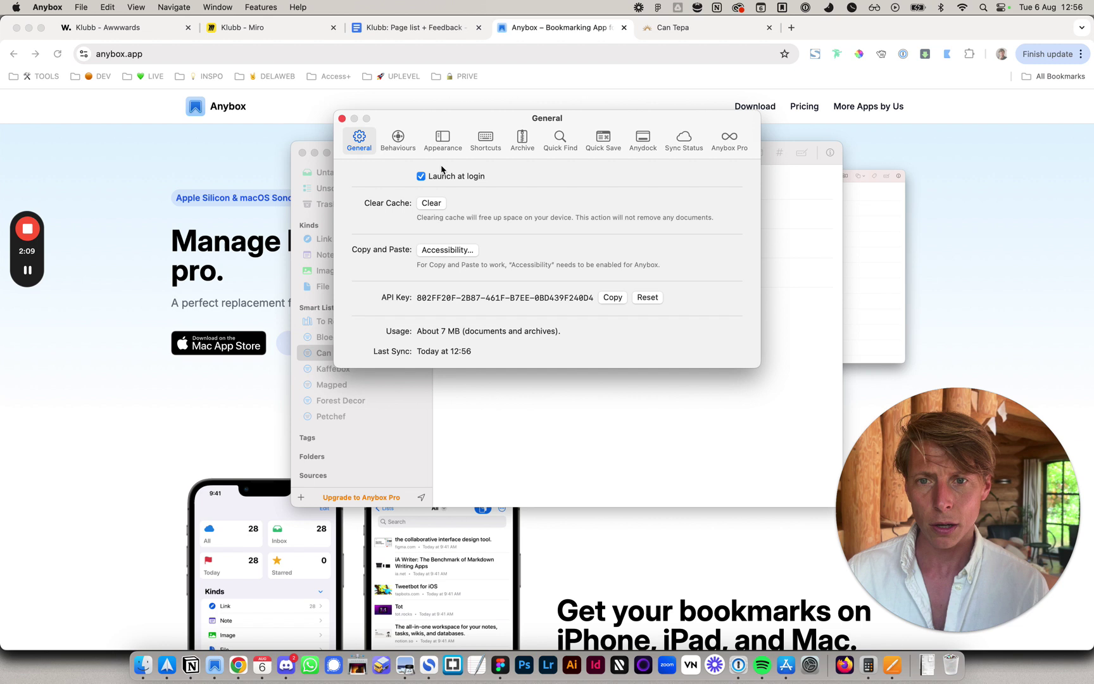
click(48, 7)
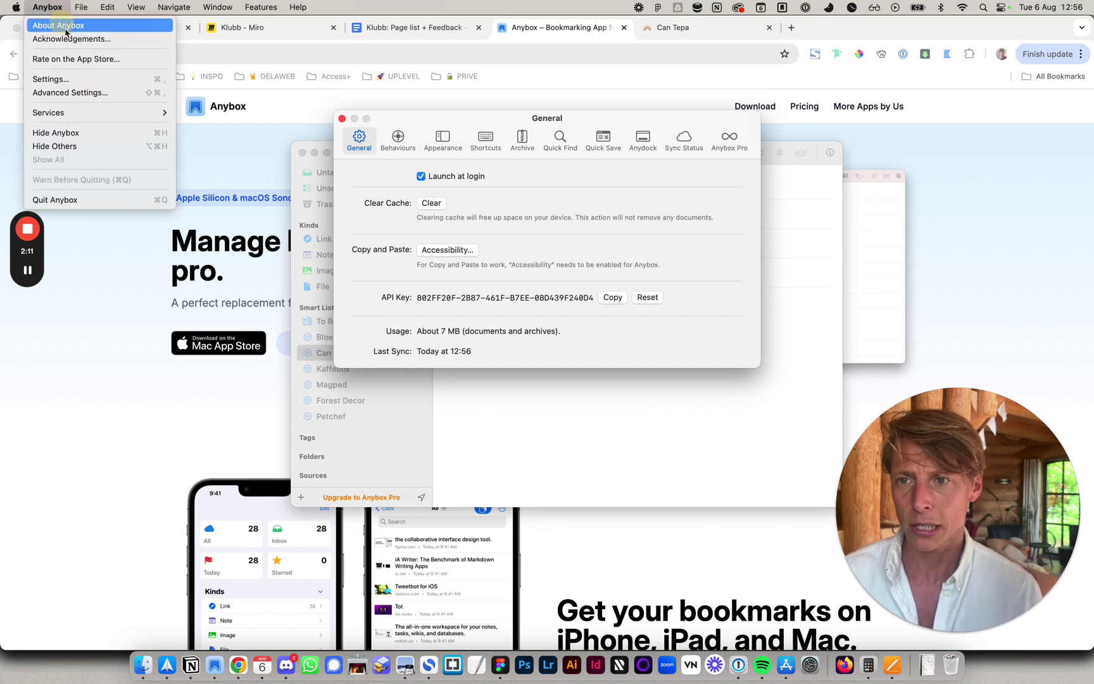
click(51, 79)
click(485, 140)
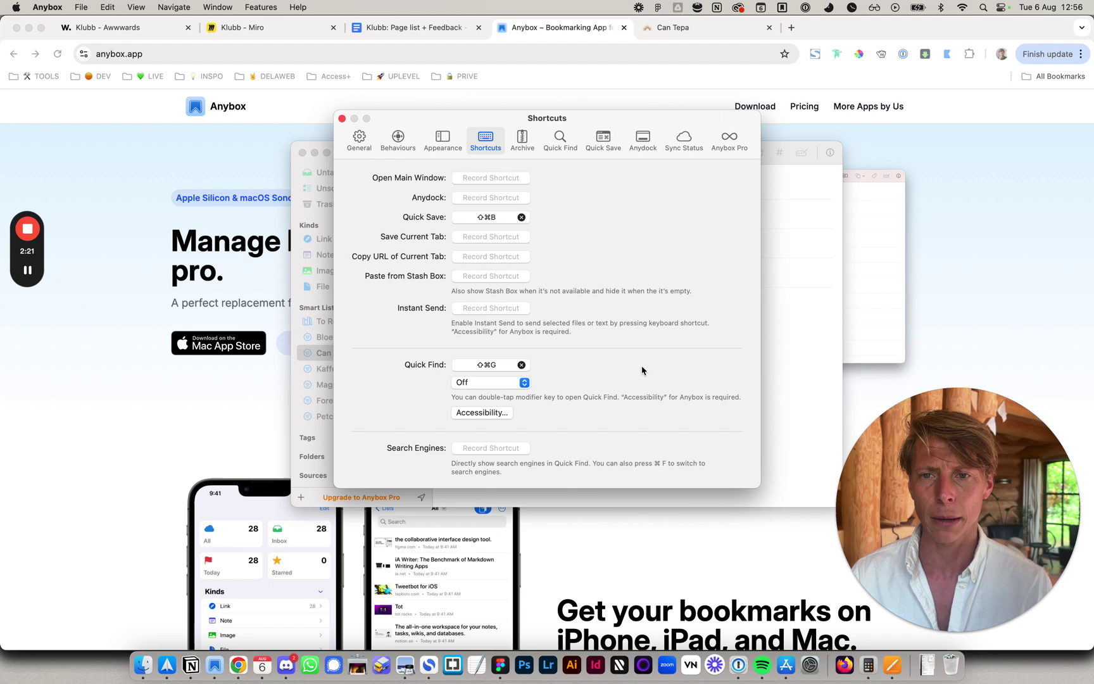
click(342, 118)
click(174, 292)
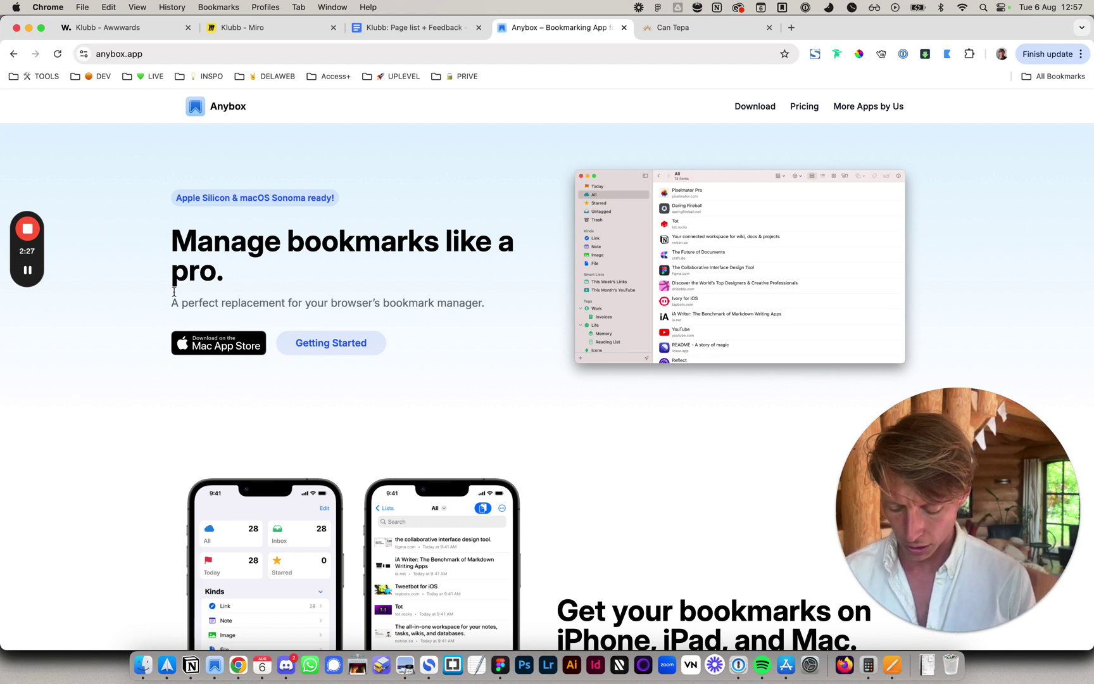
Step: Search Anybox Quick Find for "can tepa" and open the Figma bookmark from the results
key(super+shift+space)
text(can t)
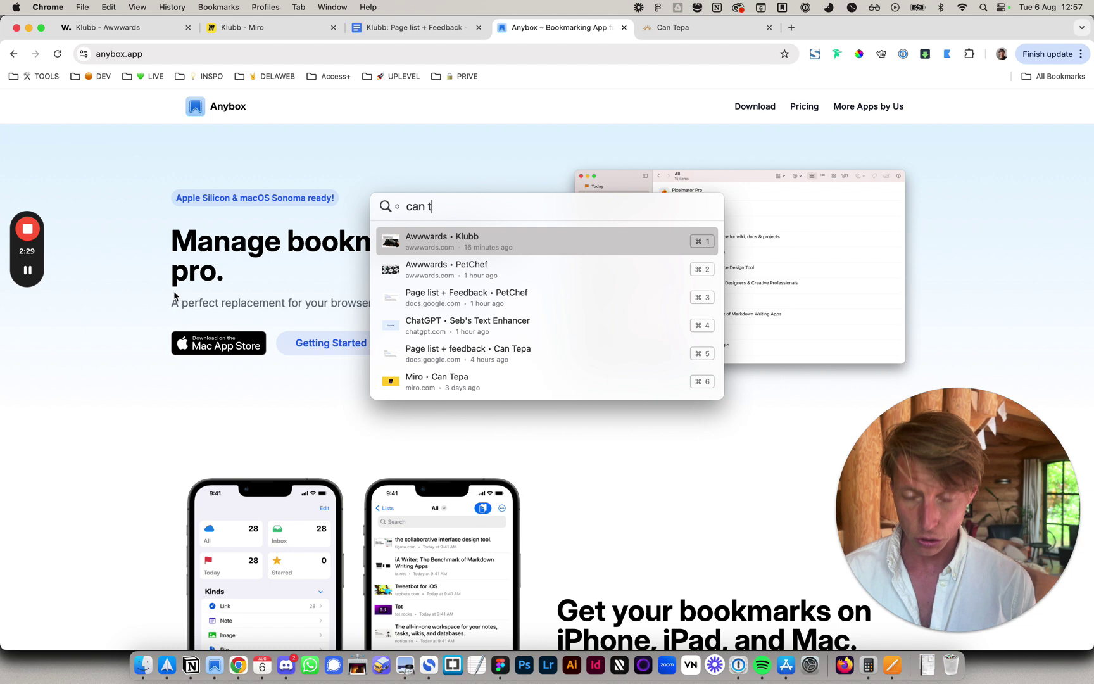
text(epa)
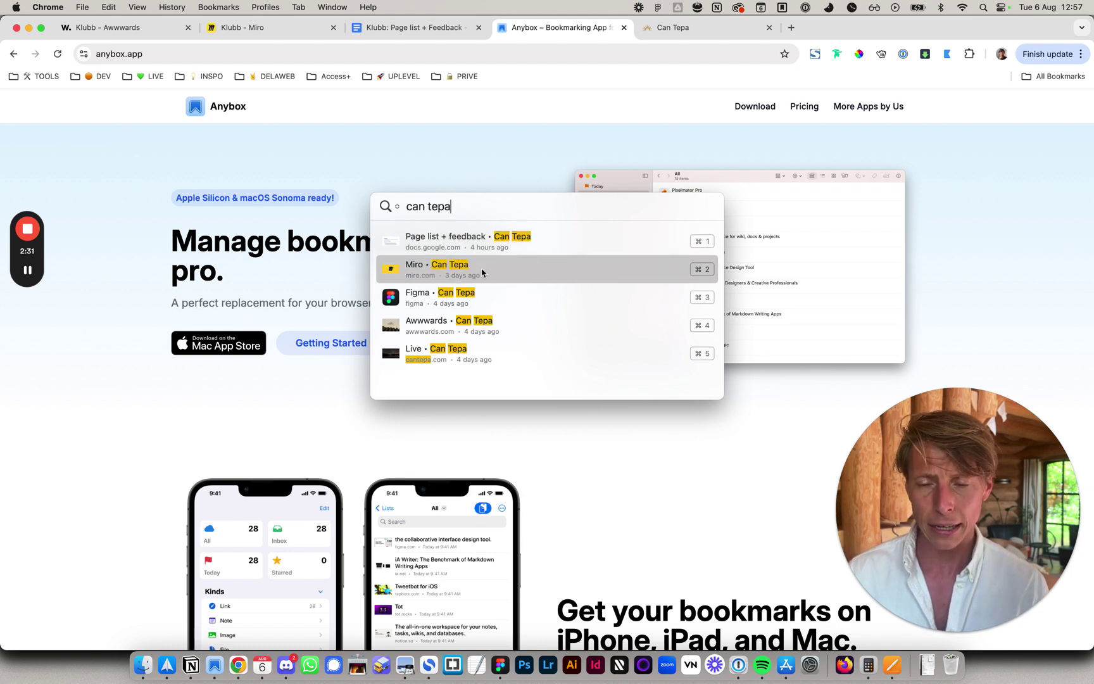
click(473, 309)
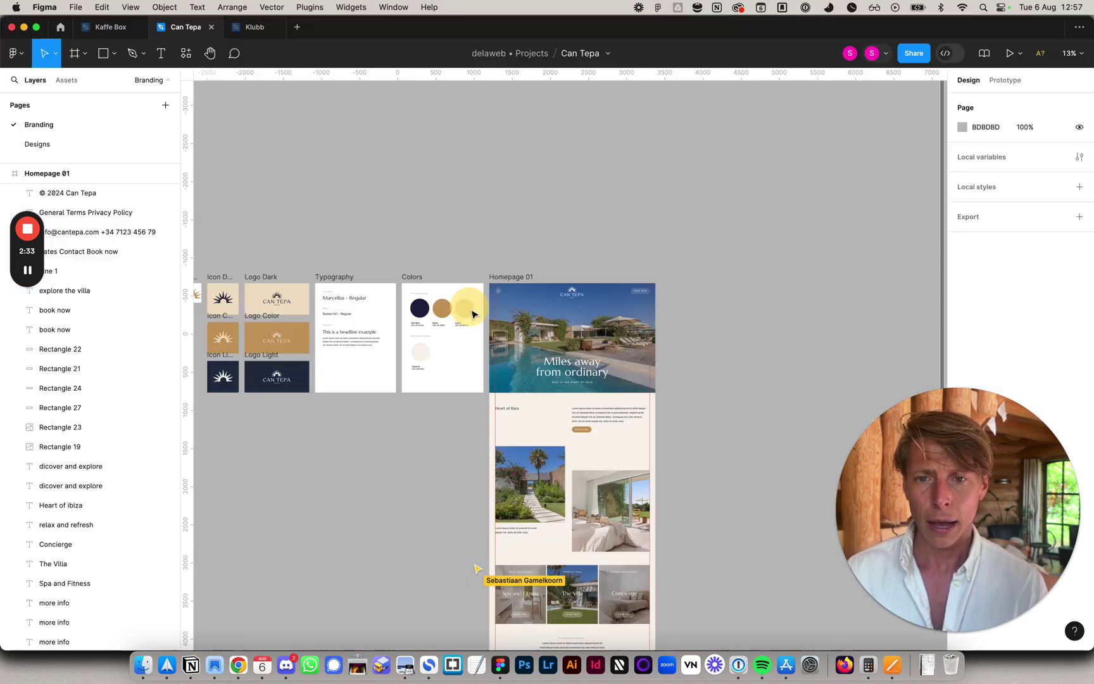
click(431, 156)
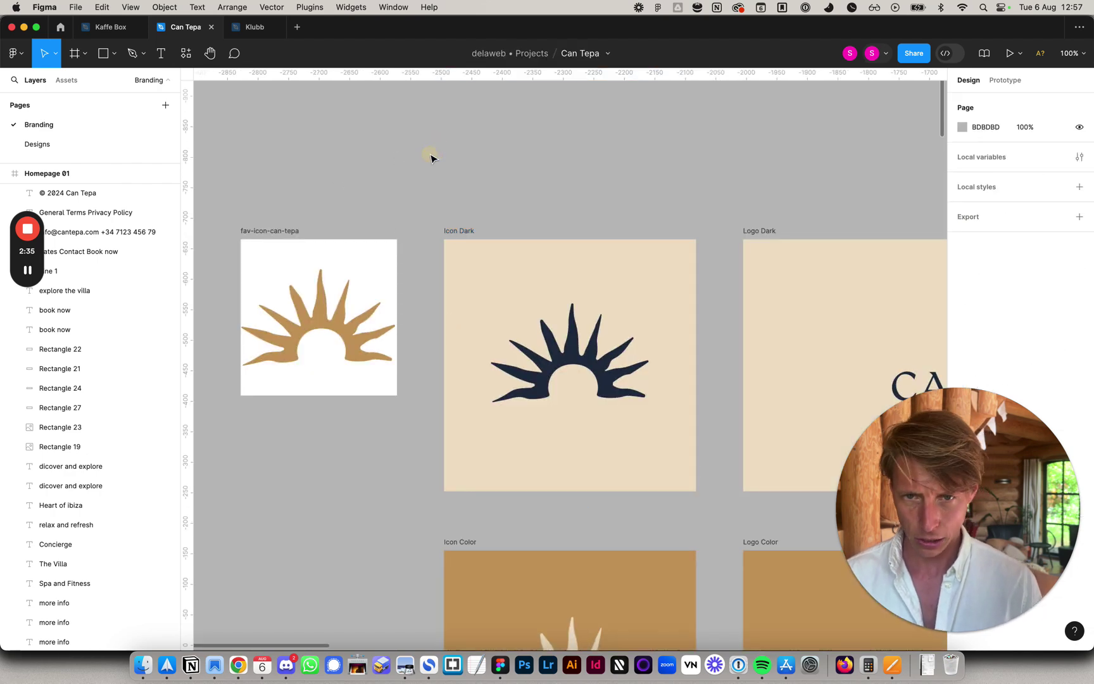
Step: Return briefly to Chrome, switch back to Figma and view the Klubb file's branding frames
key(super+Tab)
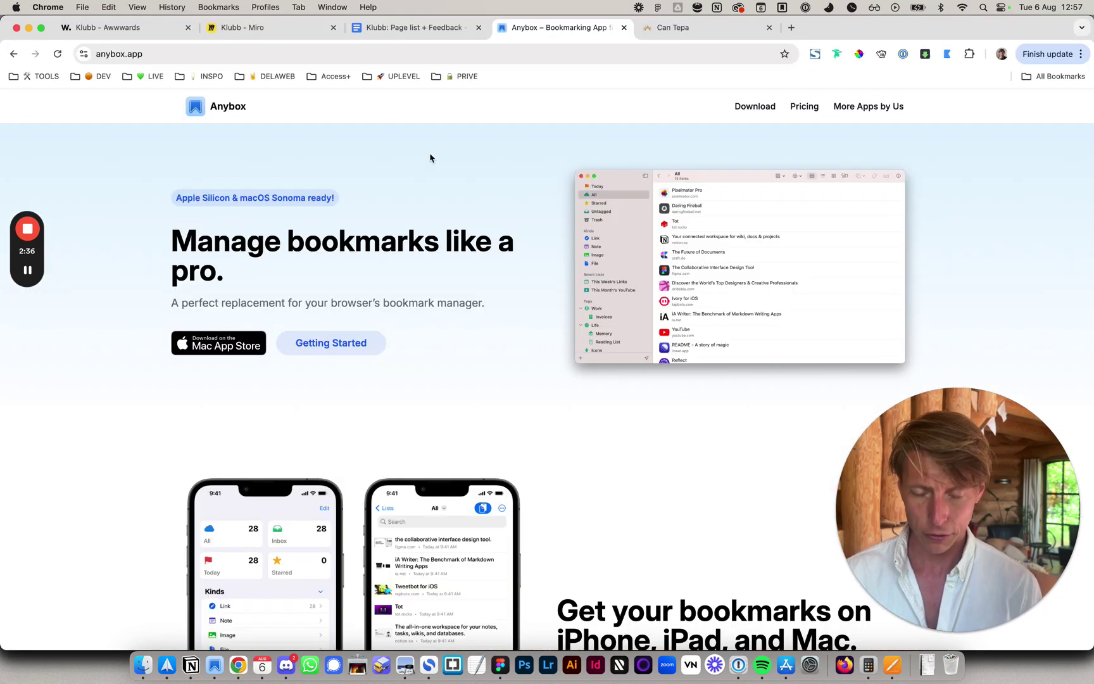
click(389, 242)
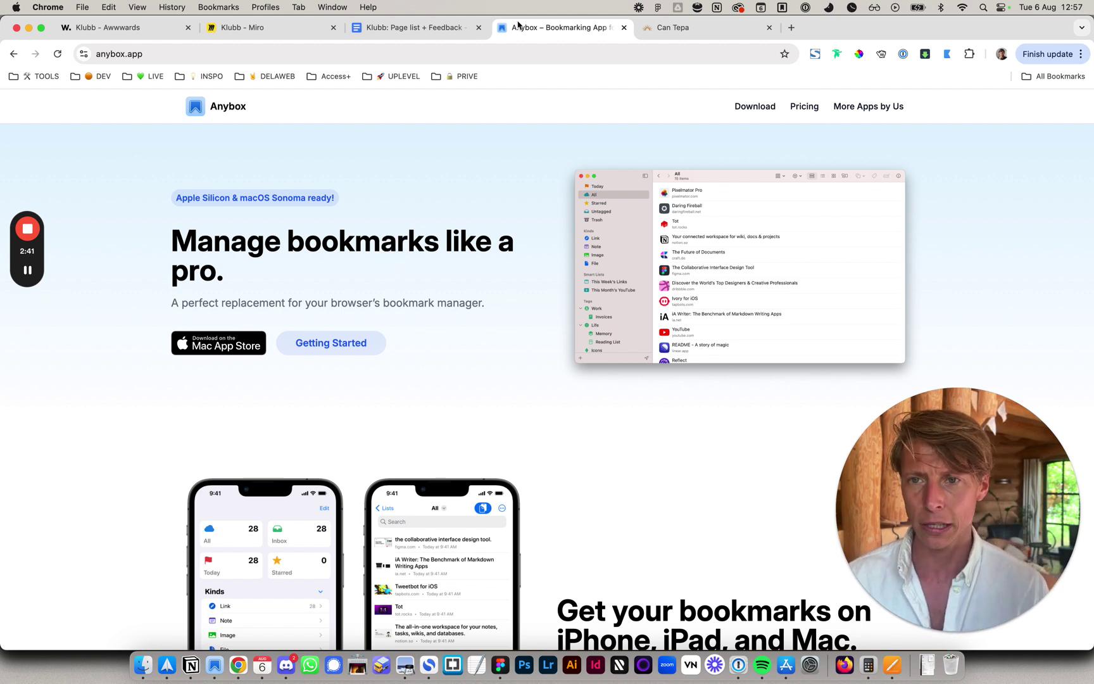
click(500, 663)
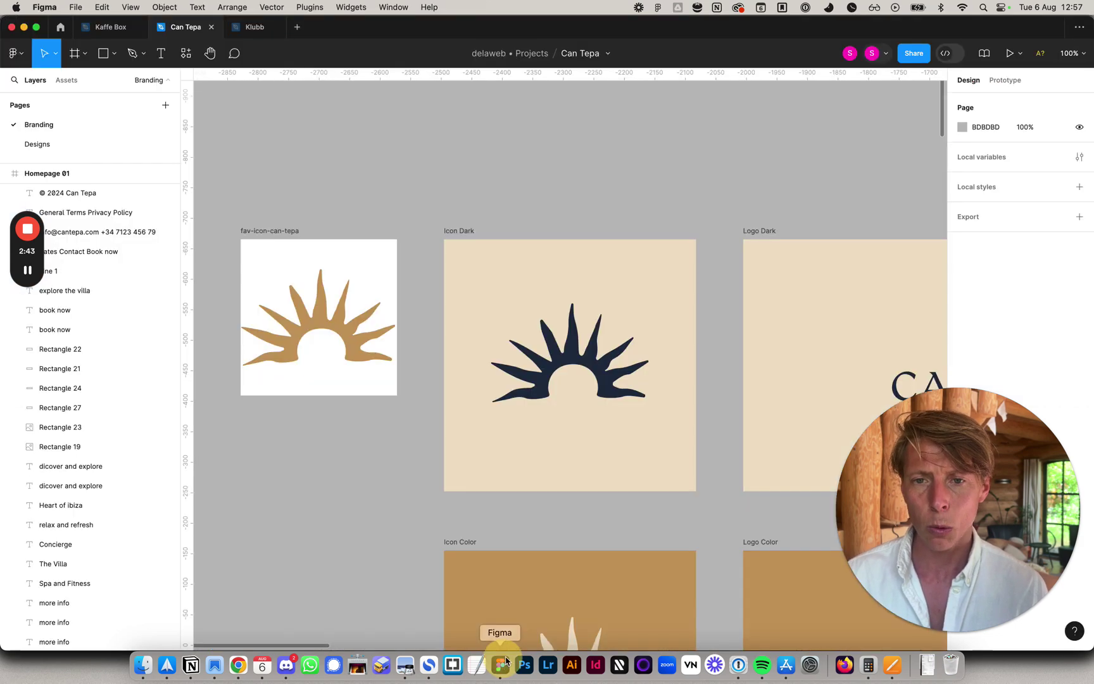
click(254, 27)
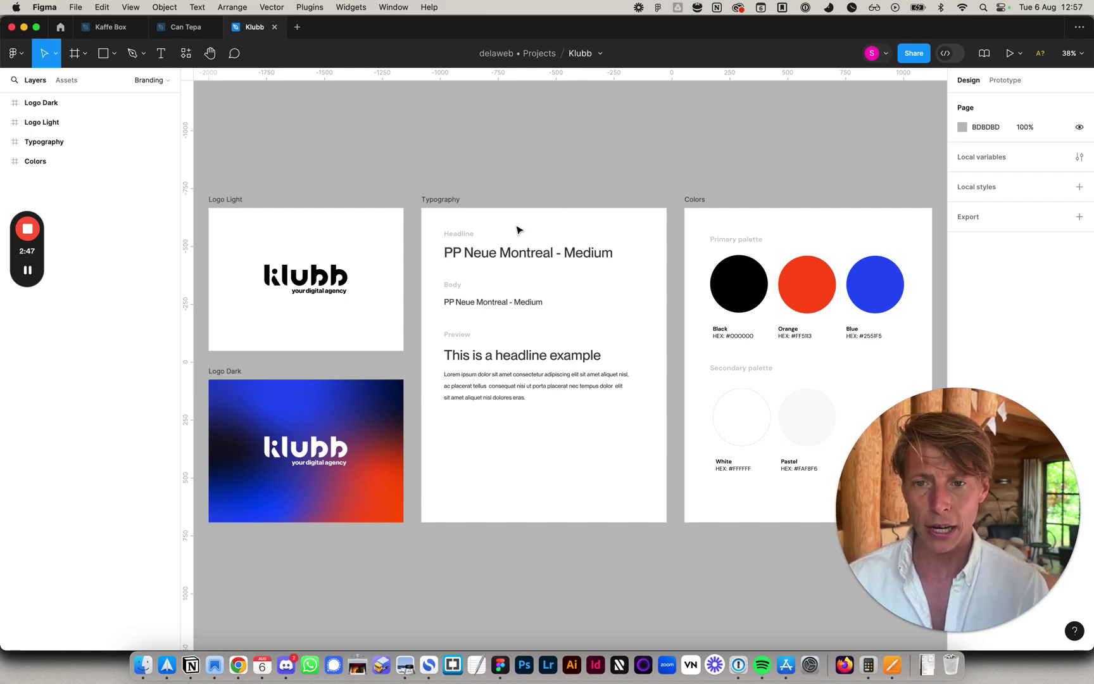
Step: Review Klubb's Awwwards collection, Miro board and Page list + Feedback document in Chrome, and its project page in Notion
key(super+Tab)
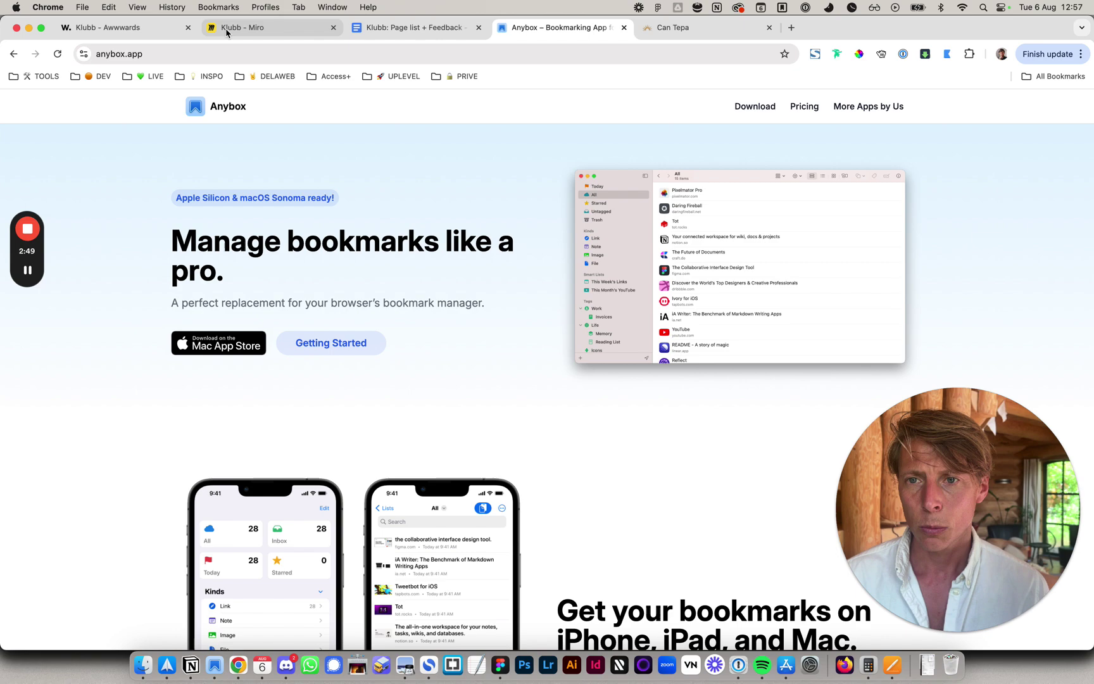
click(121, 27)
scroll(372, 285, down, 10)
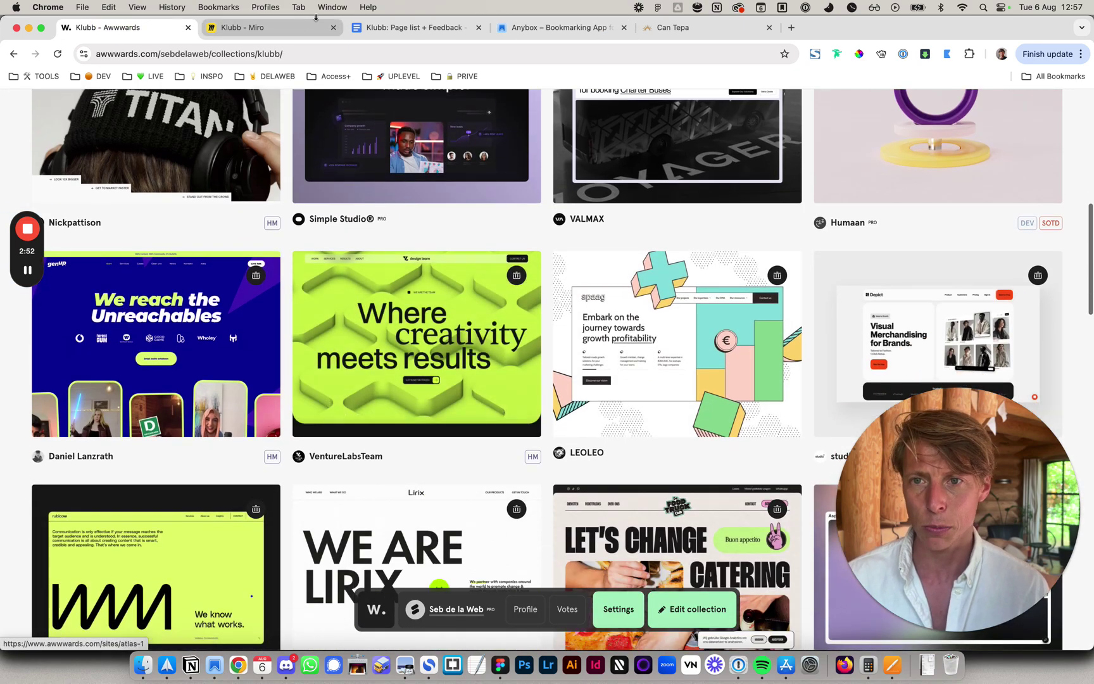
click(316, 26)
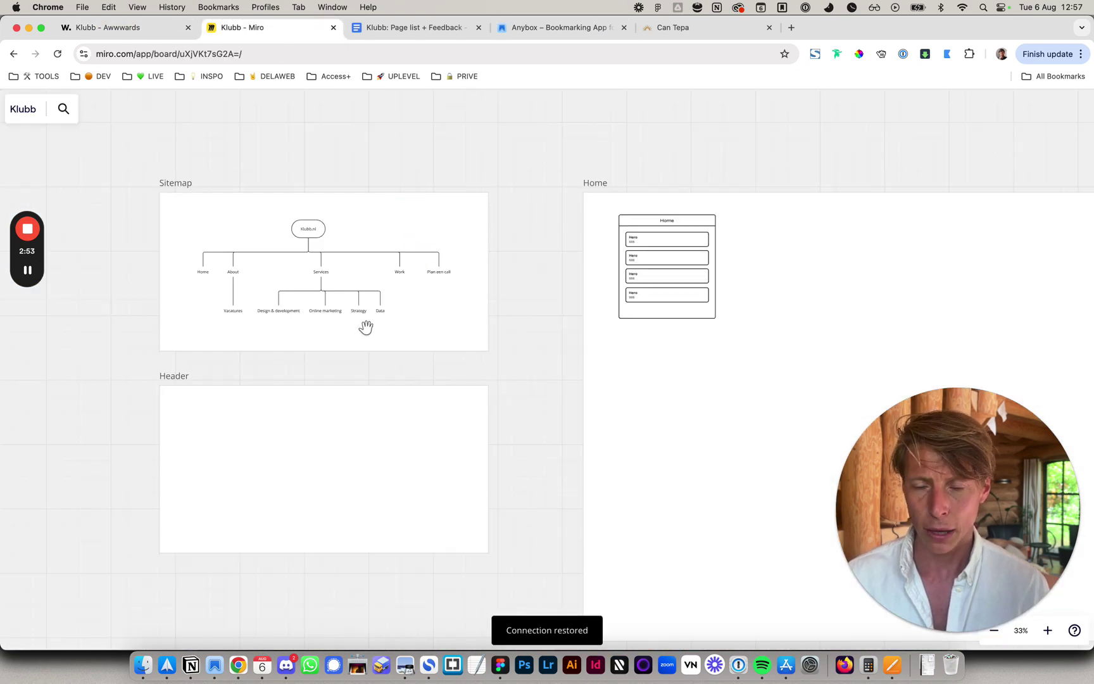
click(409, 27)
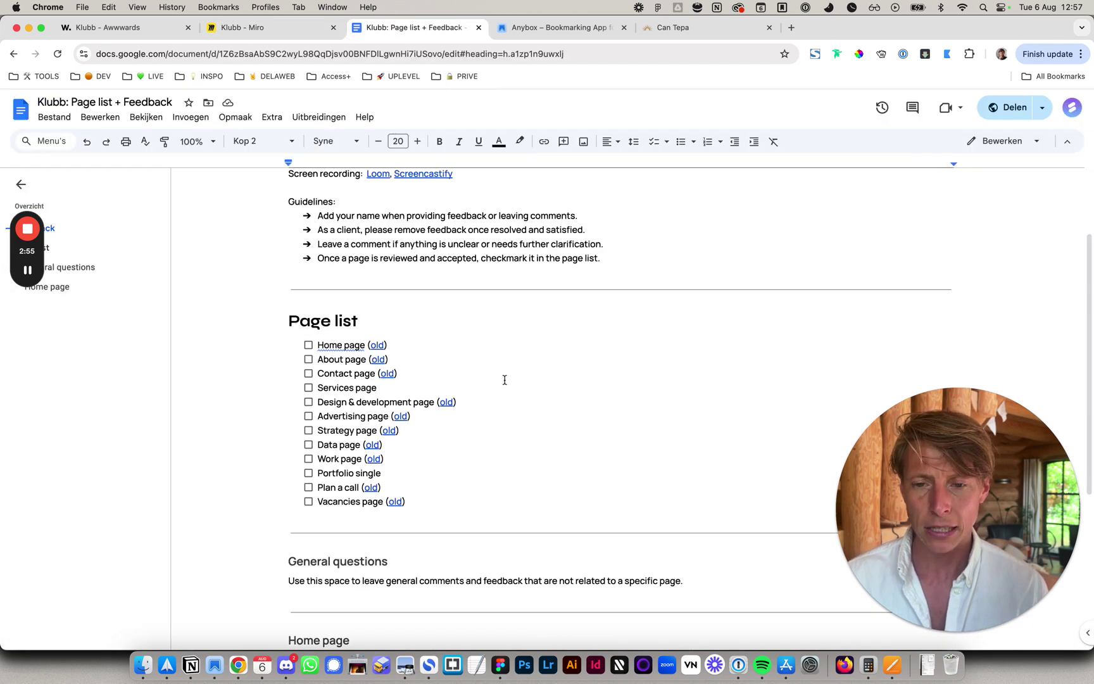
click(190, 665)
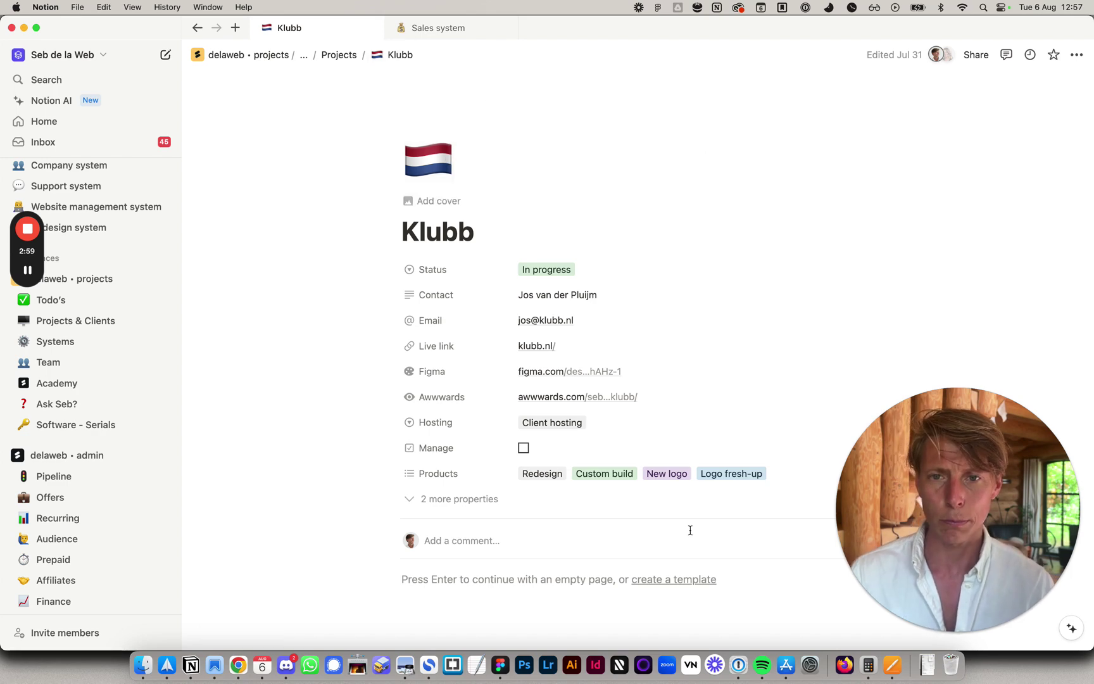
Step: Switch to Chrome and show the beginning of the item grid in Klubb's Awwwards collection
key(super+Tab)
click(123, 27)
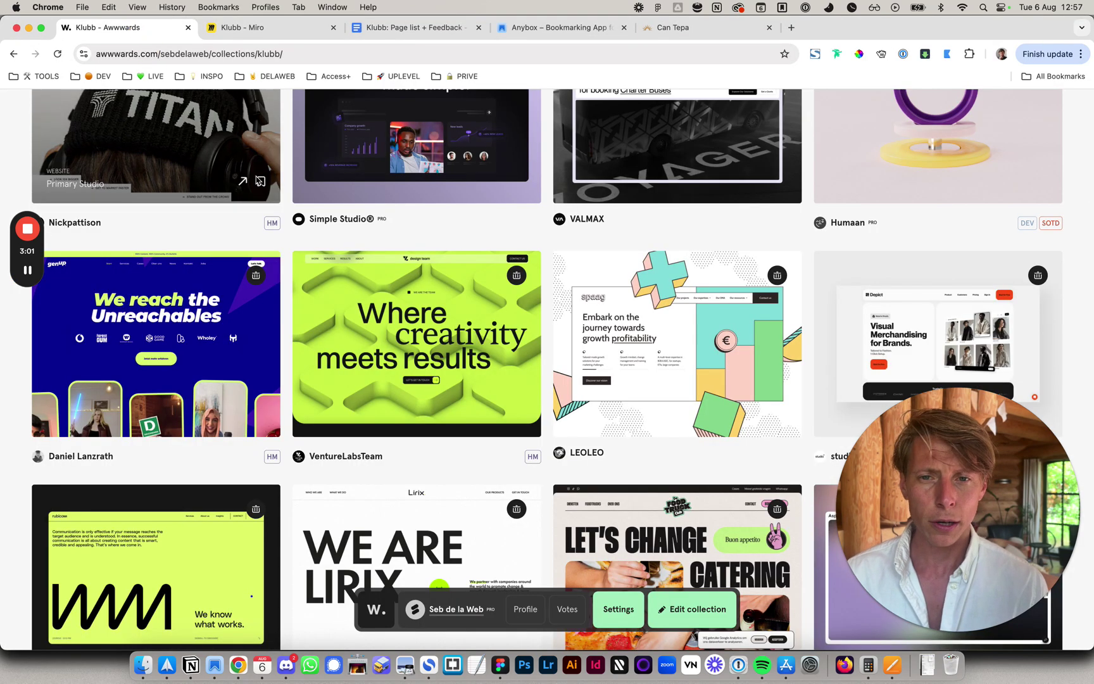
scroll(374, 374, up, 8)
scroll(378, 405, down, 3)
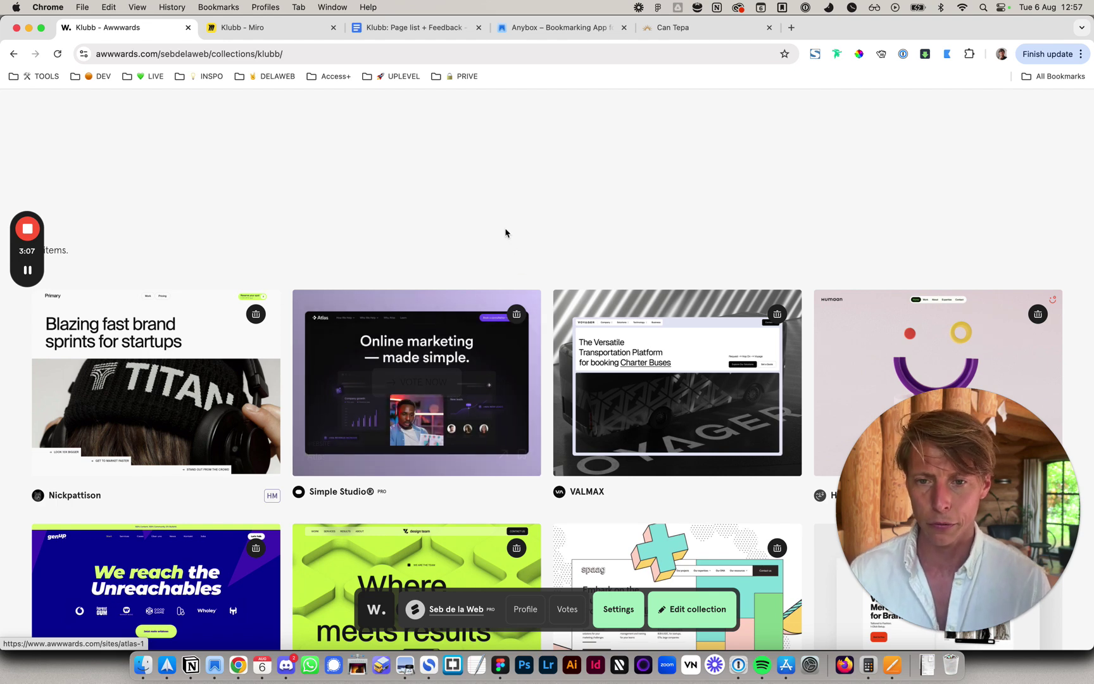
key(super+shift+s)
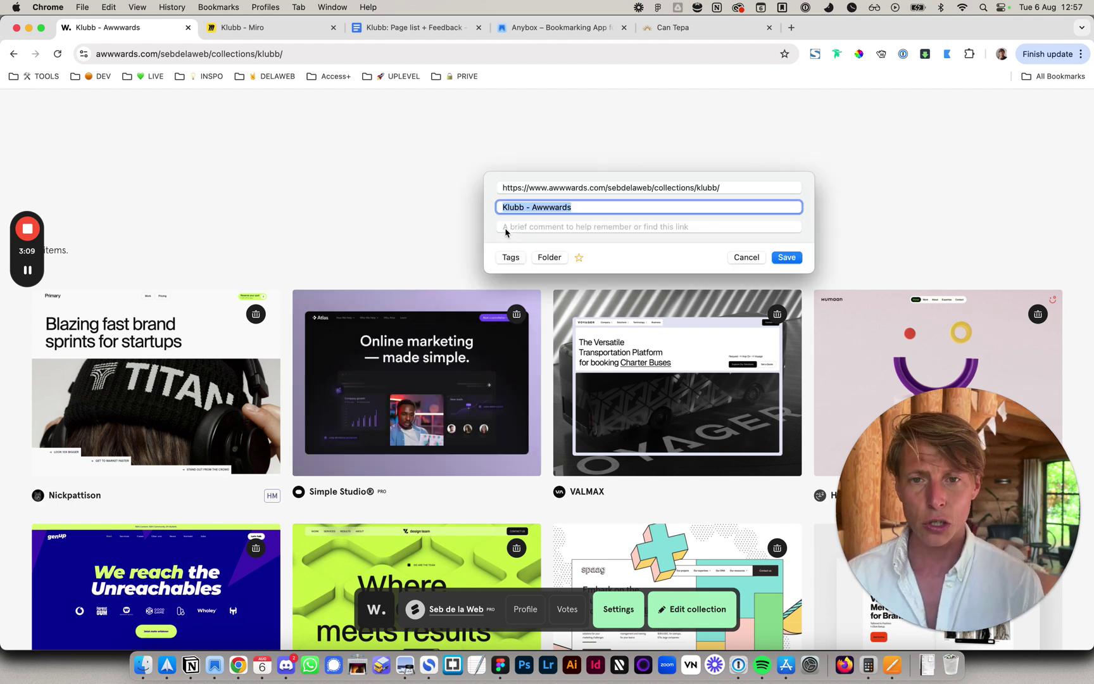
double_click(548, 208)
key(BackSpace)
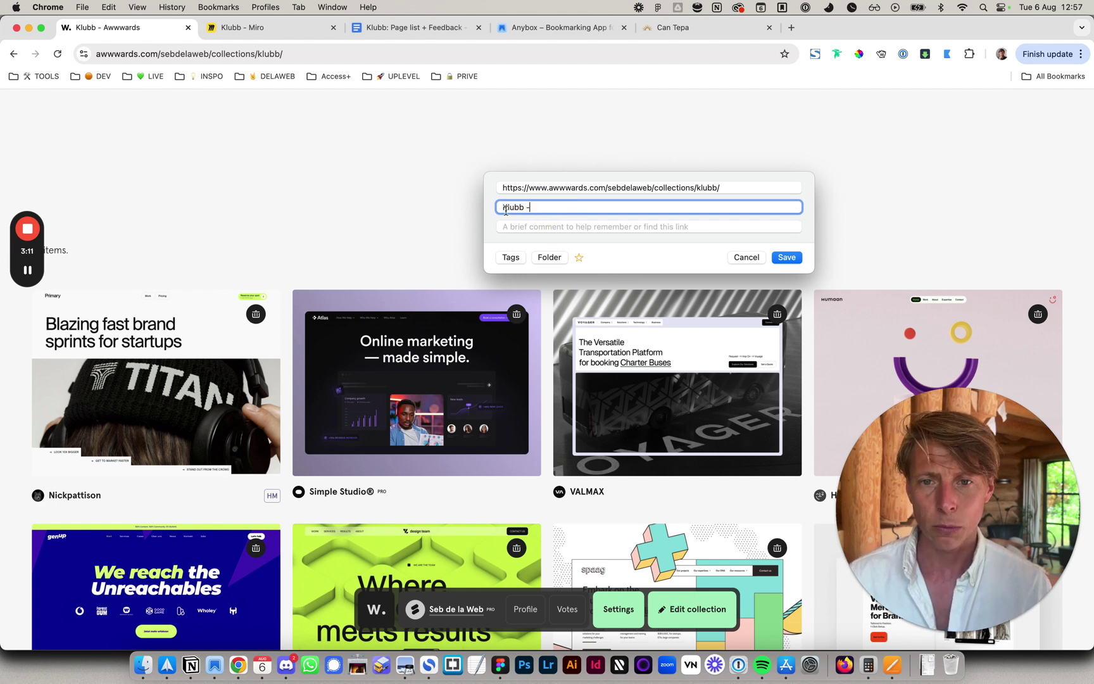
click(701, 277)
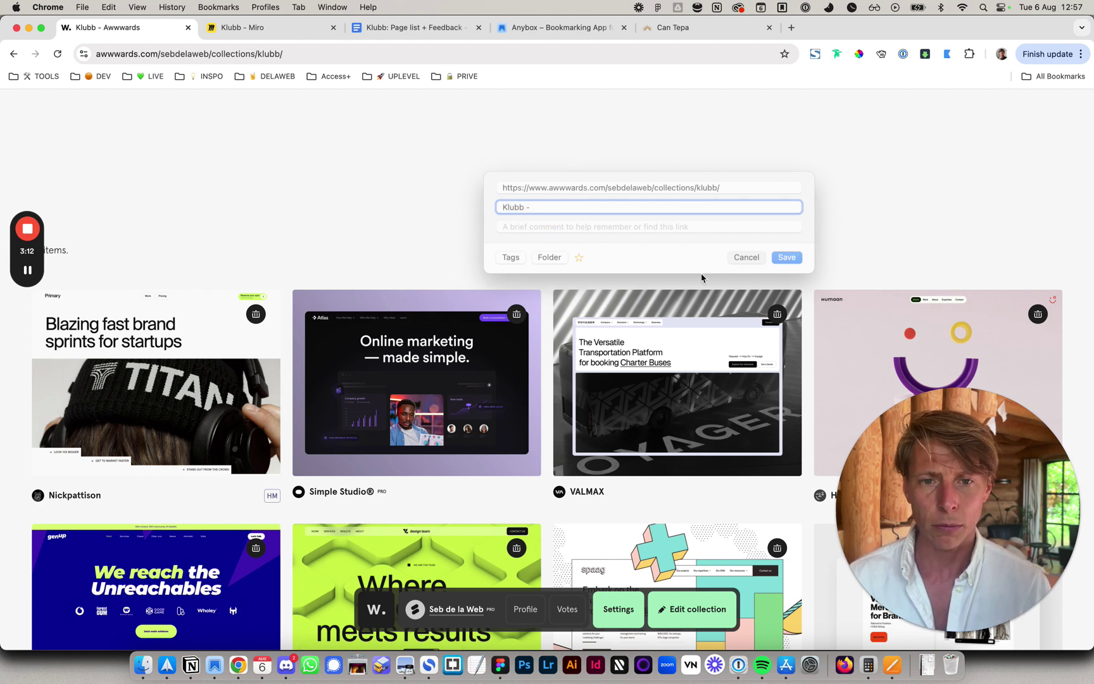
Step: Switch to Anybox and create a smart list named "Klubb" that matches the search keyword "klubb"
click(216, 672)
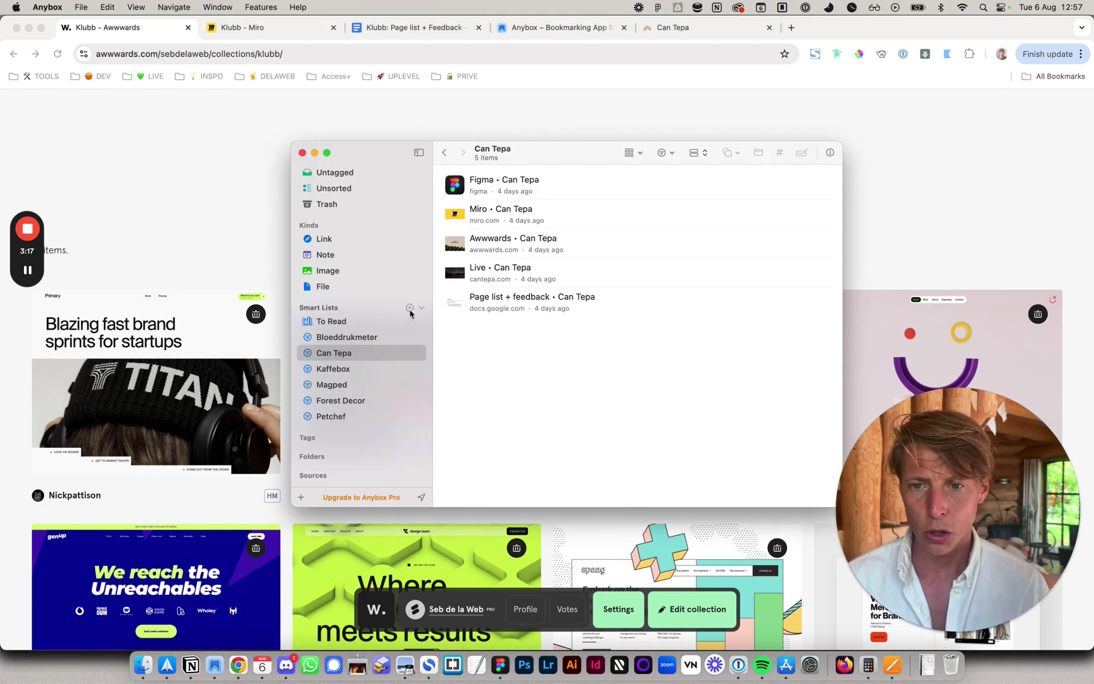
click(409, 308)
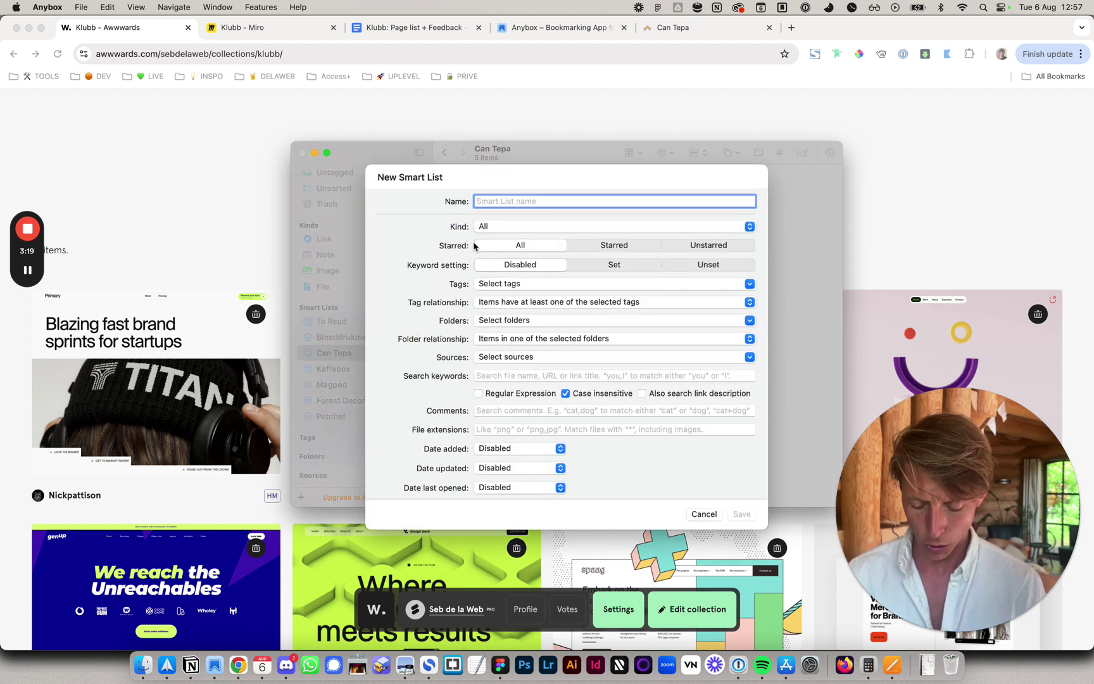
text(Klubb)
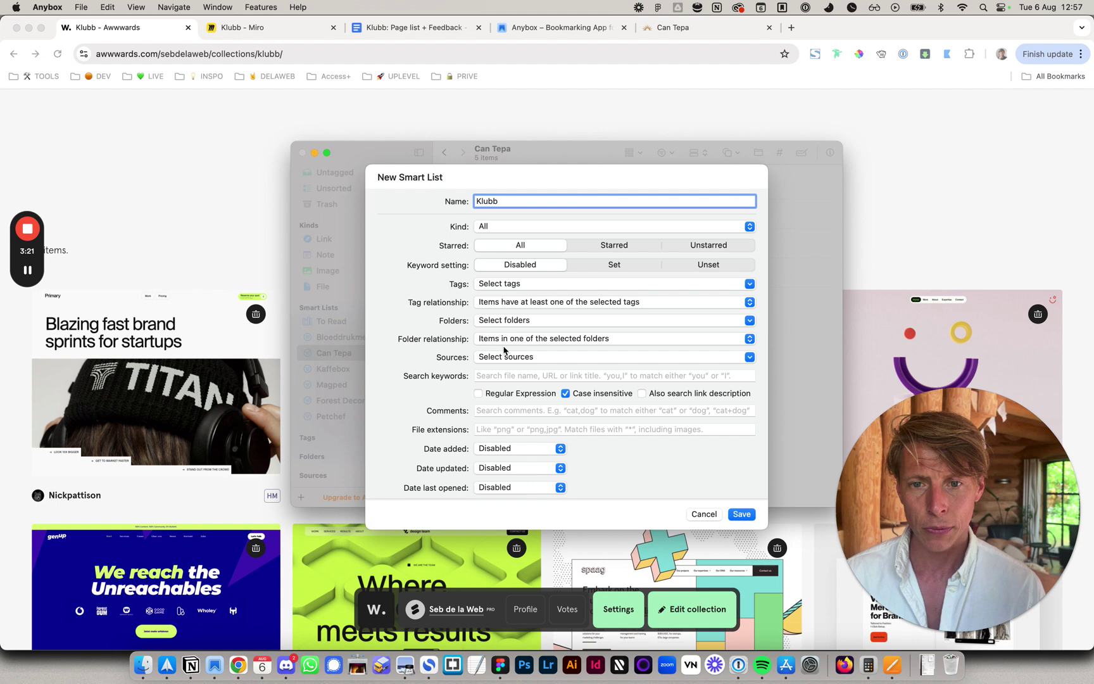
click(506, 376)
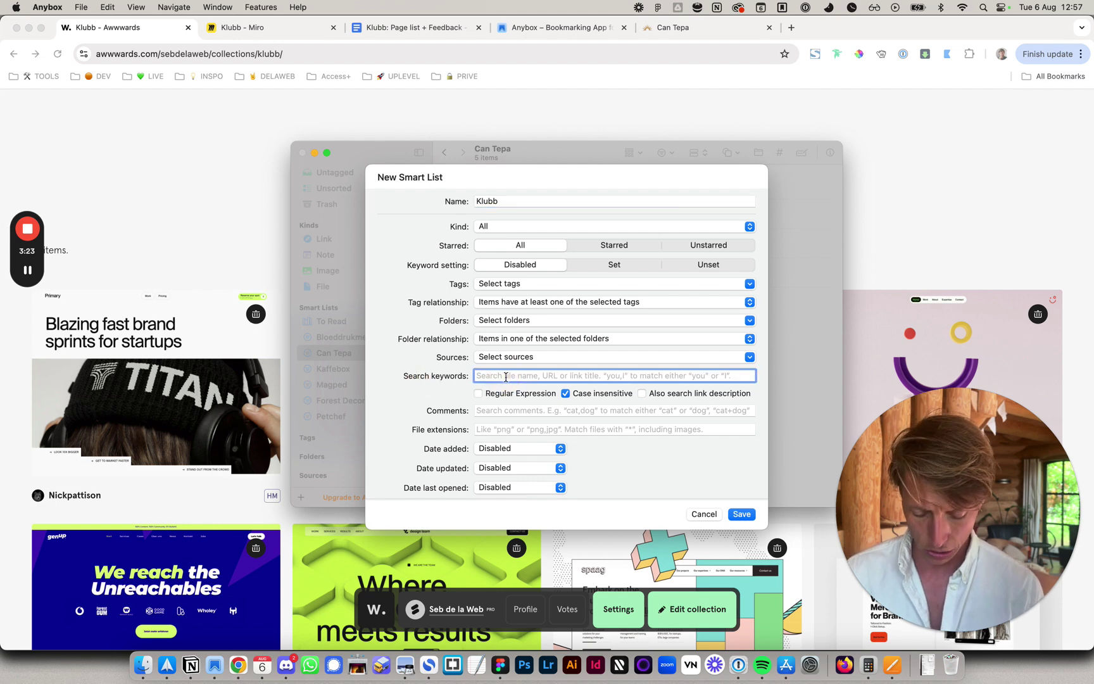
text(klubb)
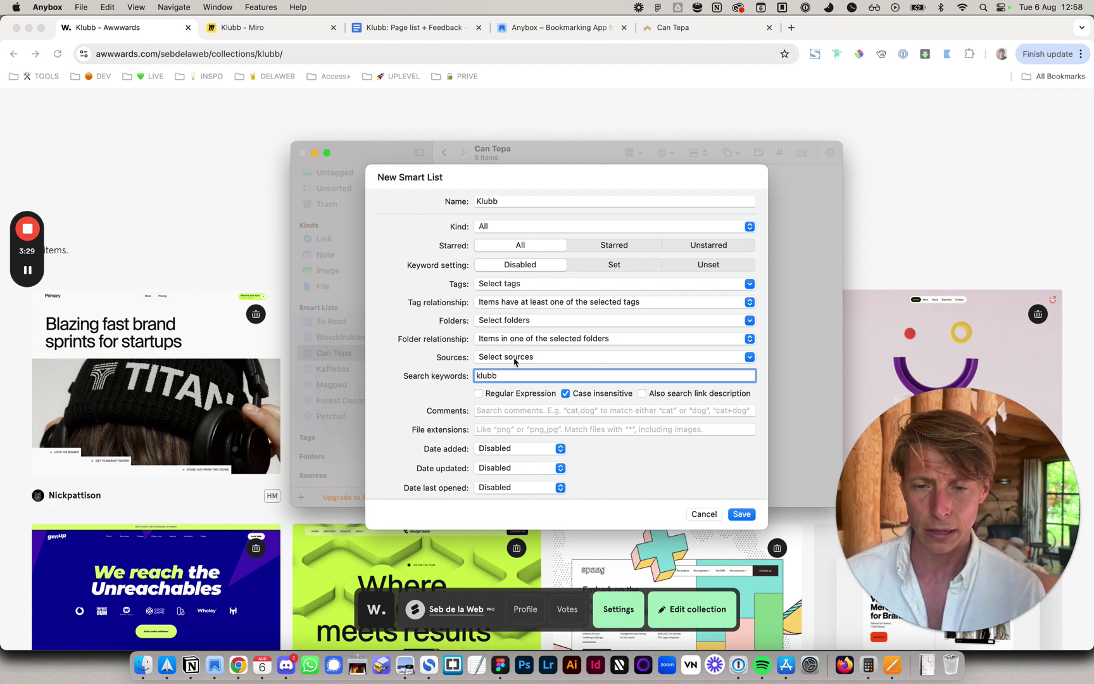
click(742, 514)
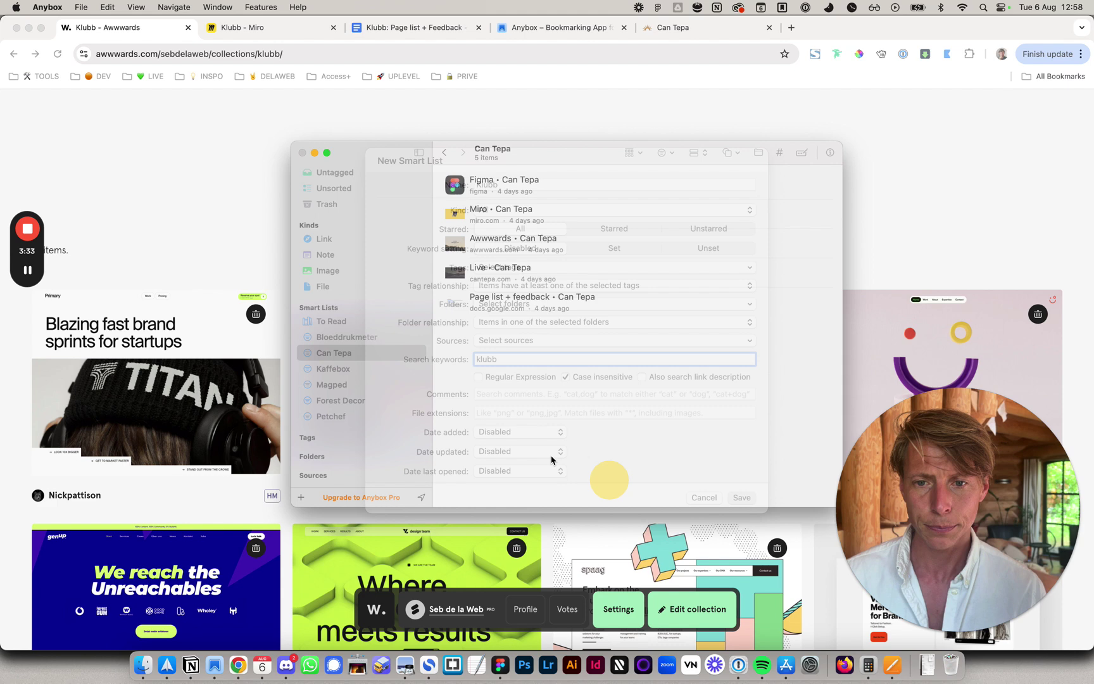
Step: Move the existing "Awwwards • Klubb" bookmark in the Klubb smart list to the trash and return to Chrome
click(327, 437)
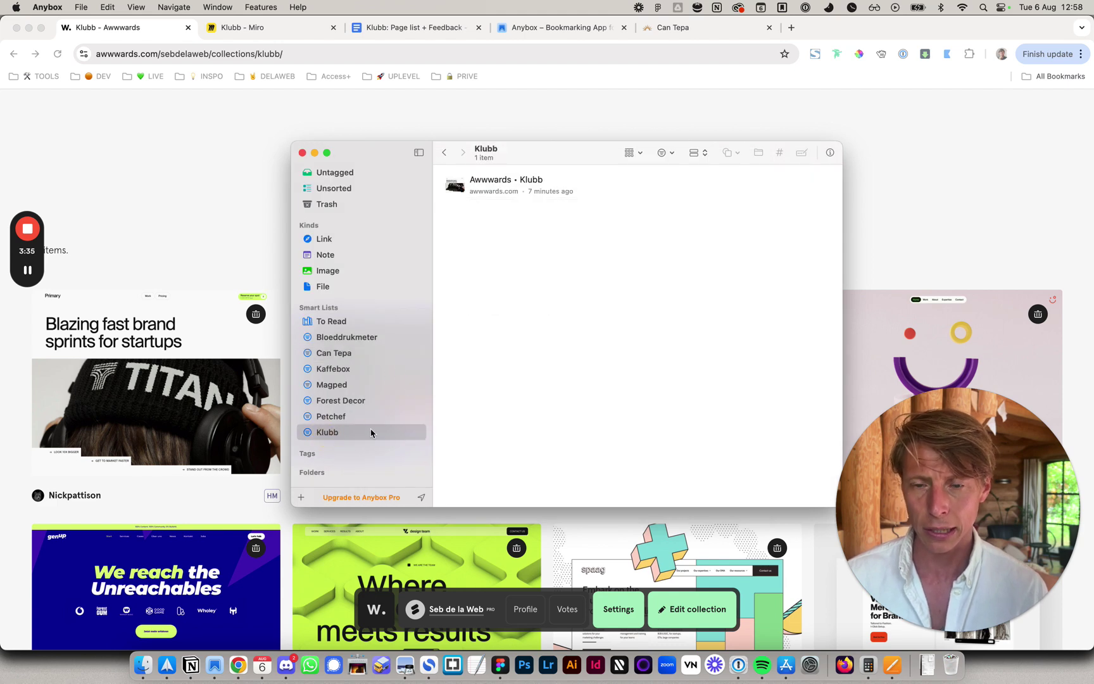
click(515, 184)
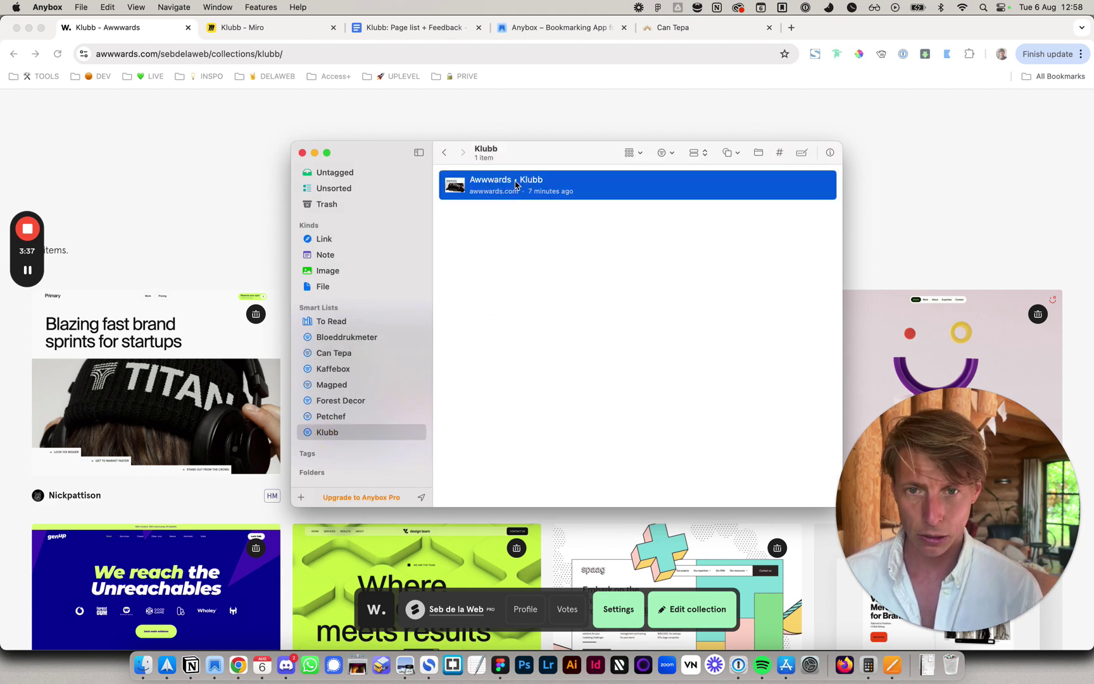
right_click(513, 181)
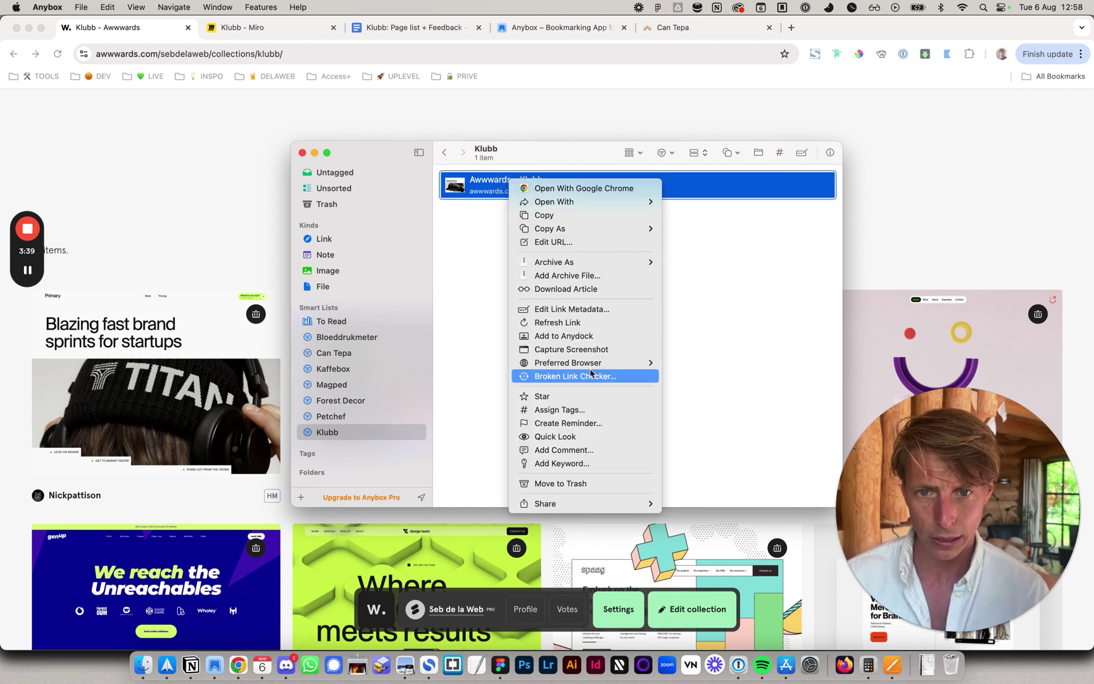
click(595, 484)
click(166, 147)
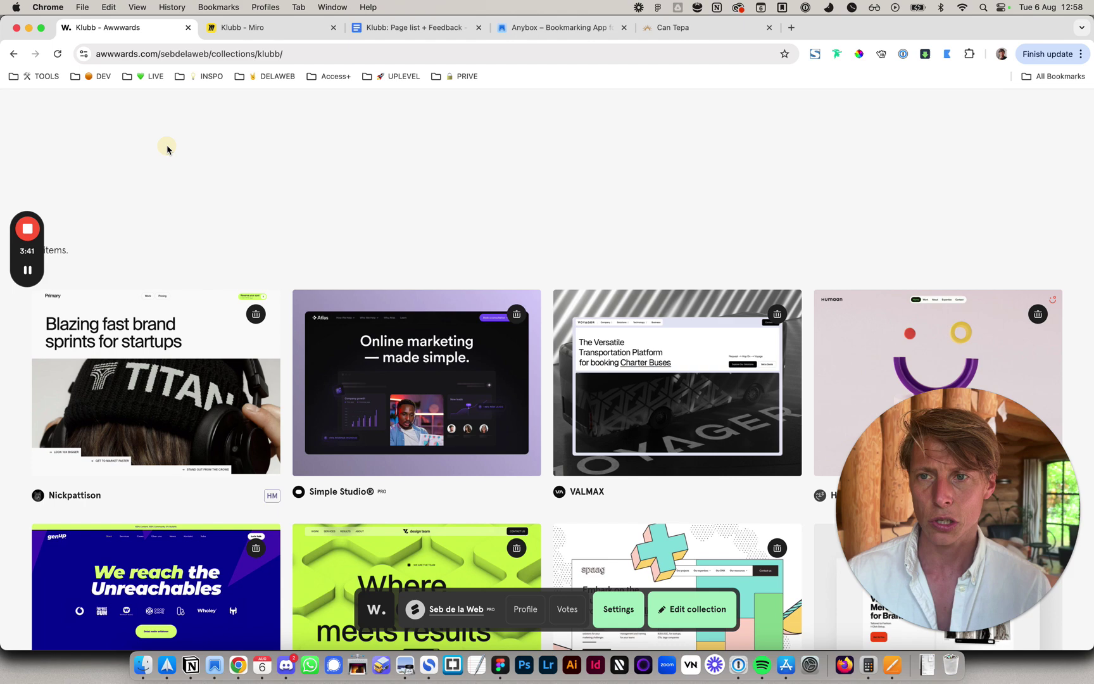
Step: Save Klubb's Awwwards collection page to Anybox with Quick Save, titling the bookmark "Awwwards • Klubb"
scroll(297, 361, down, 6)
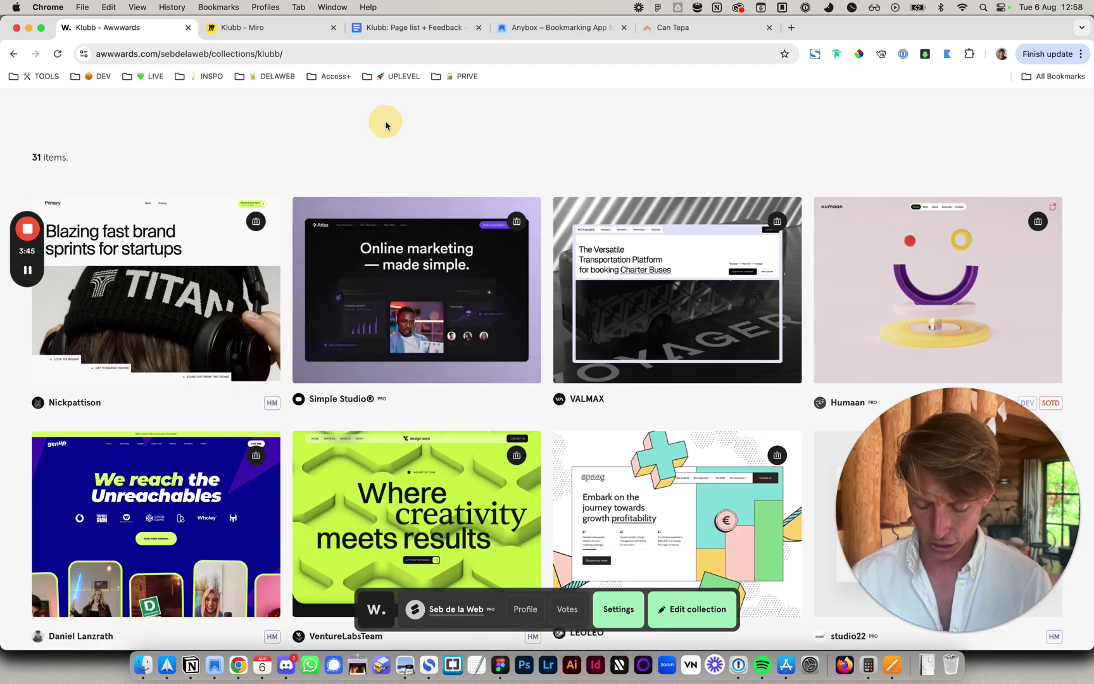
key(ctrl+shift+s)
double_click(536, 207)
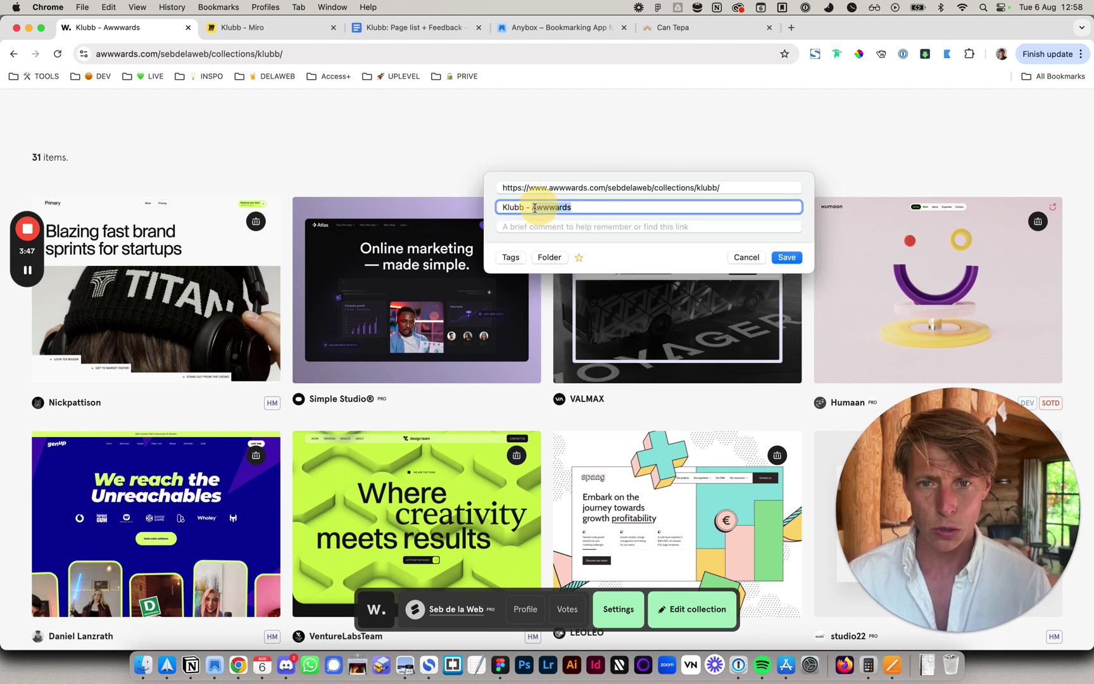
key(BackSpace)
drag(531, 207, 501, 207)
click(501, 206)
text(Awwwards )
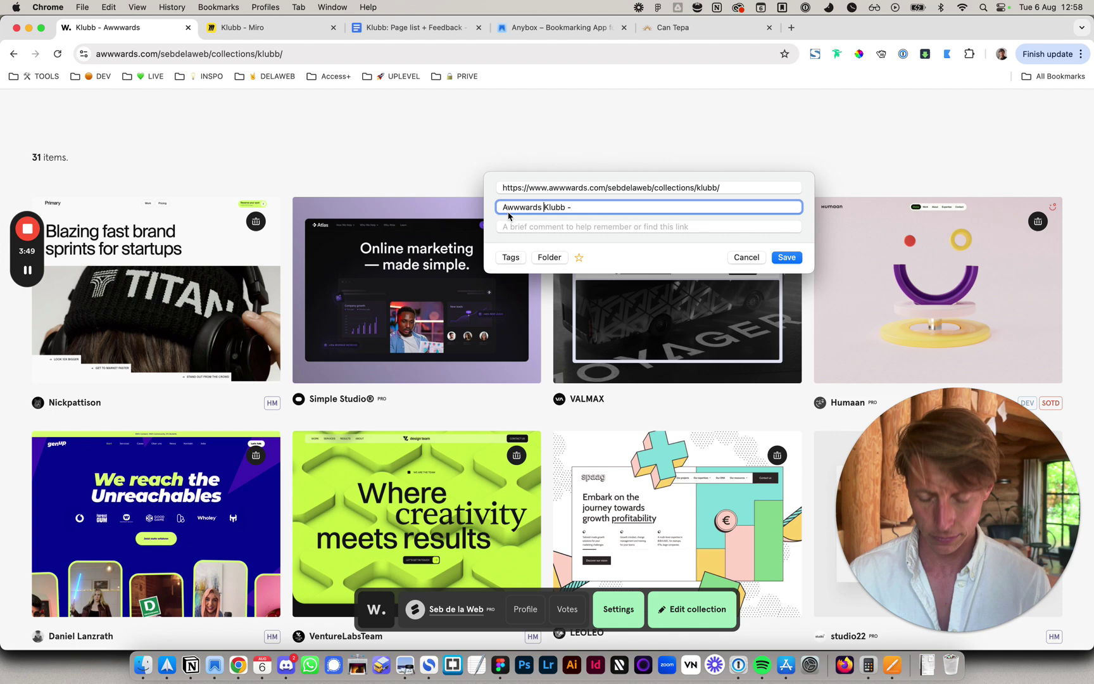
text(•)
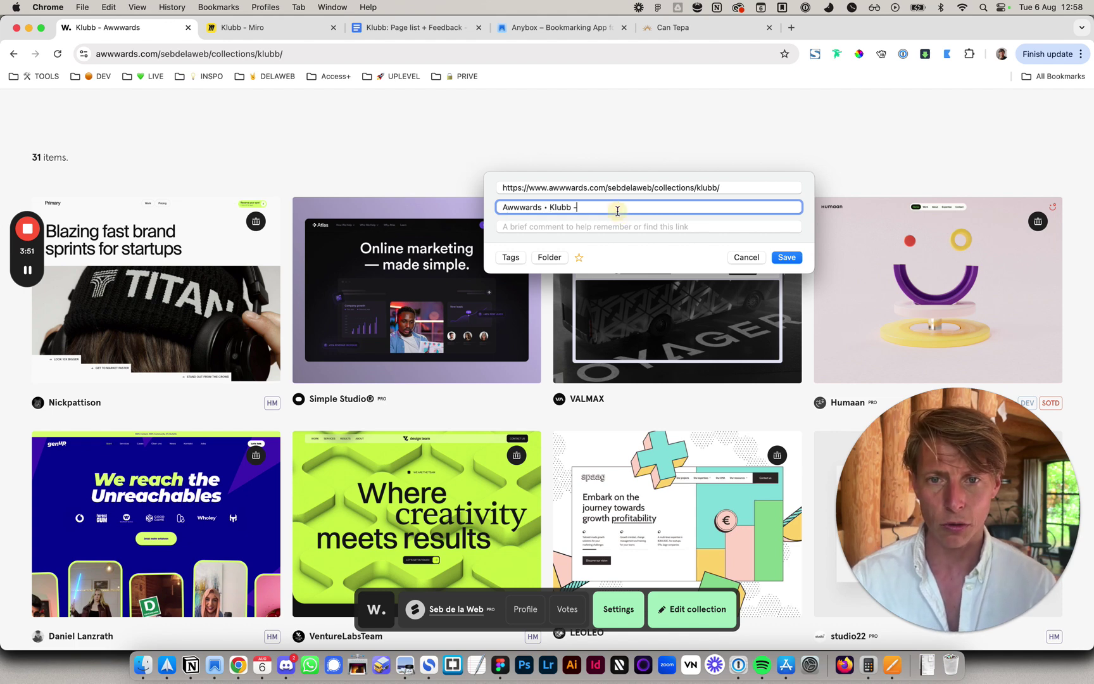
key(BackSpace)
key(BackSpace)
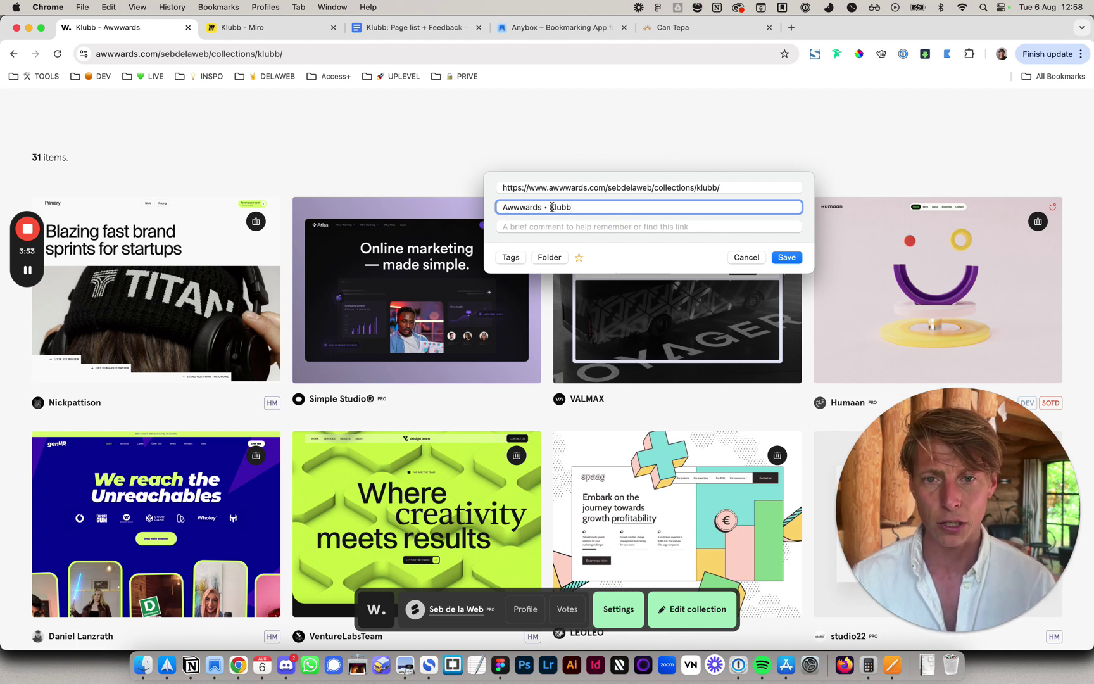
click(781, 258)
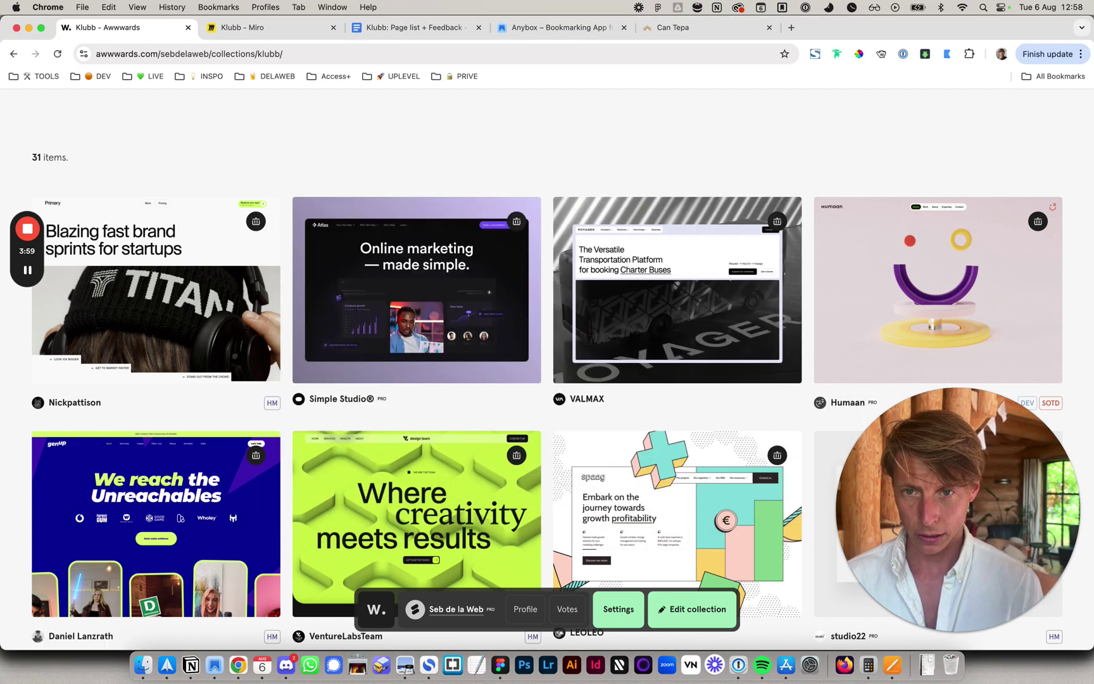
Step: Search Anybox Quick Find for "klub" and close it without opening a bookmark
key(super+shift+space)
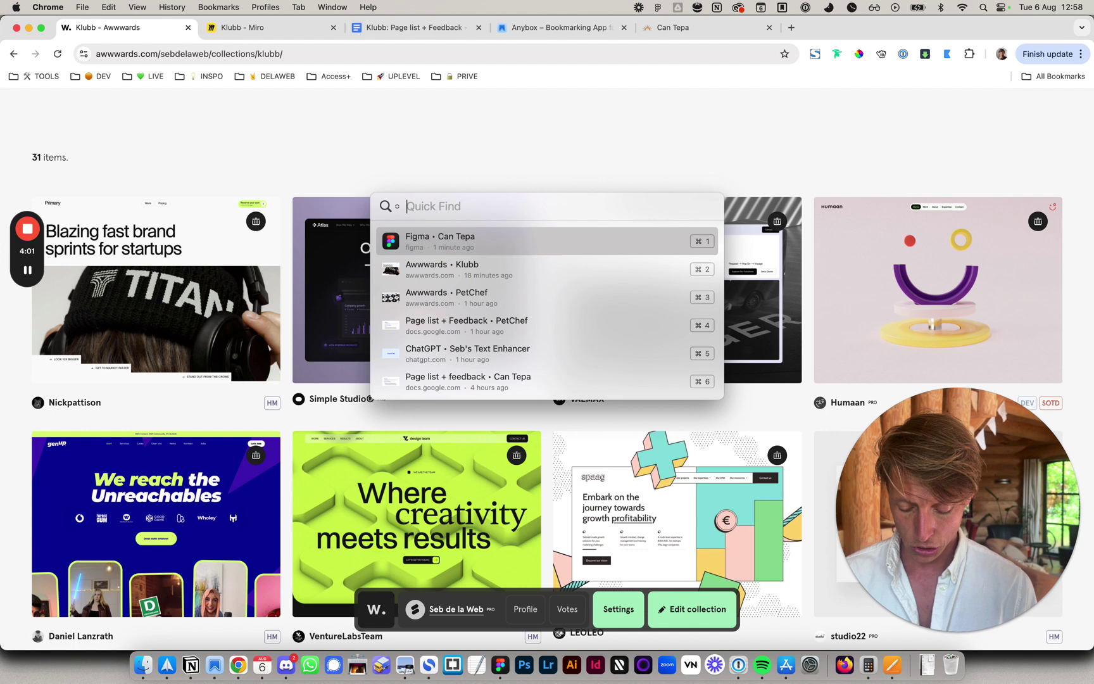
text(klub)
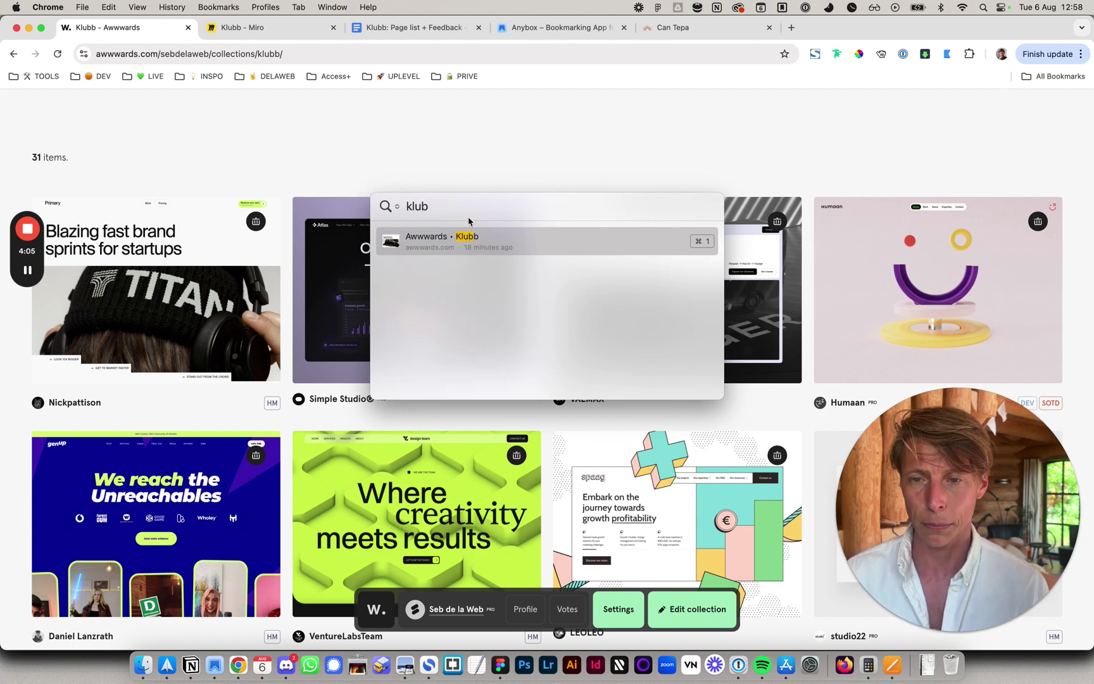
key(Escape)
Step: Go to Klubb's Miro board and save it to Anybox with Quick Save, titling the bookmark "Miro • Klubb"
click(268, 29)
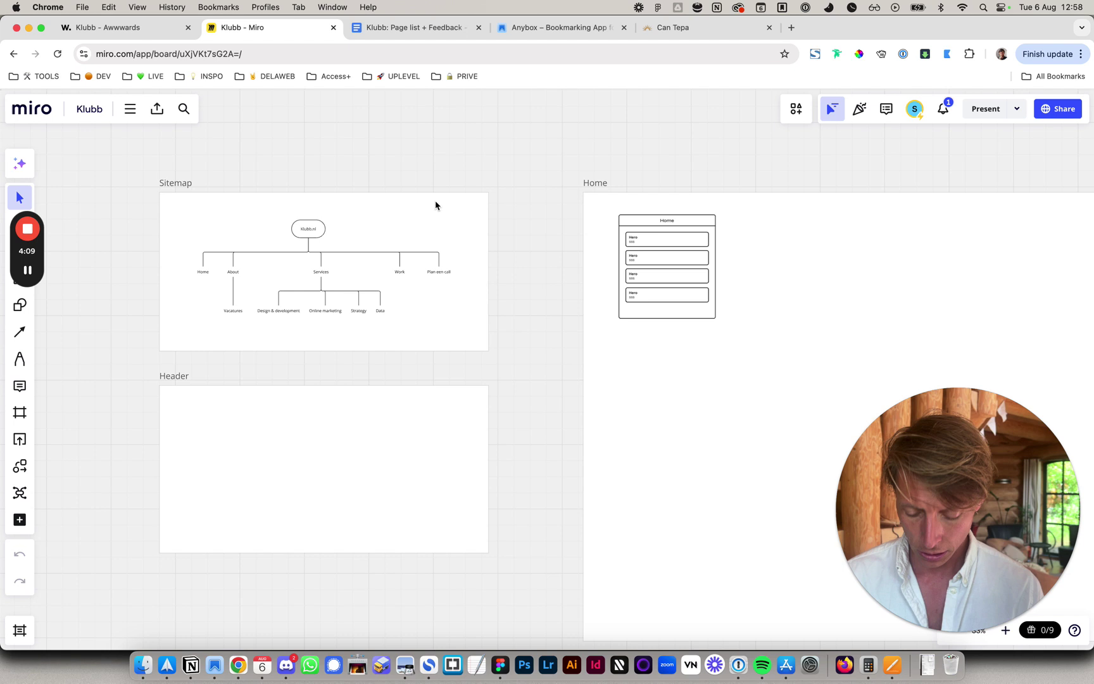
key(alt+space)
key(Escape)
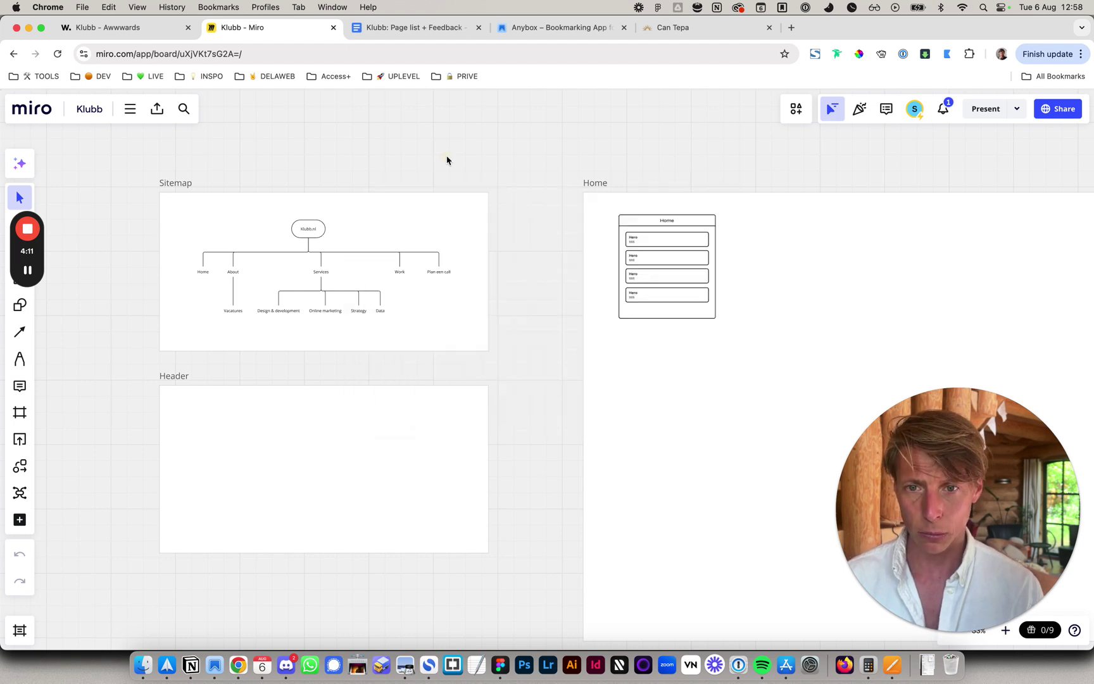
key(ctrl+shift+s)
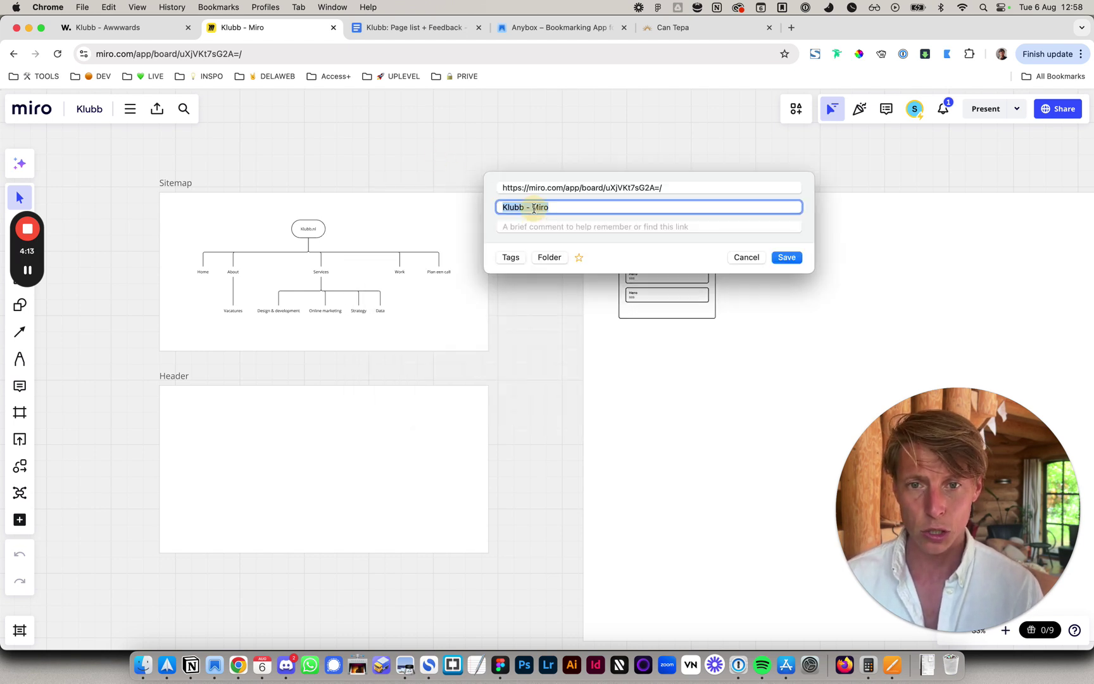
key(Right)
key(BackSpace)
key(BackSpace)
key(BackSpace)
key(BackSpace)
click(504, 208)
text(Miro )
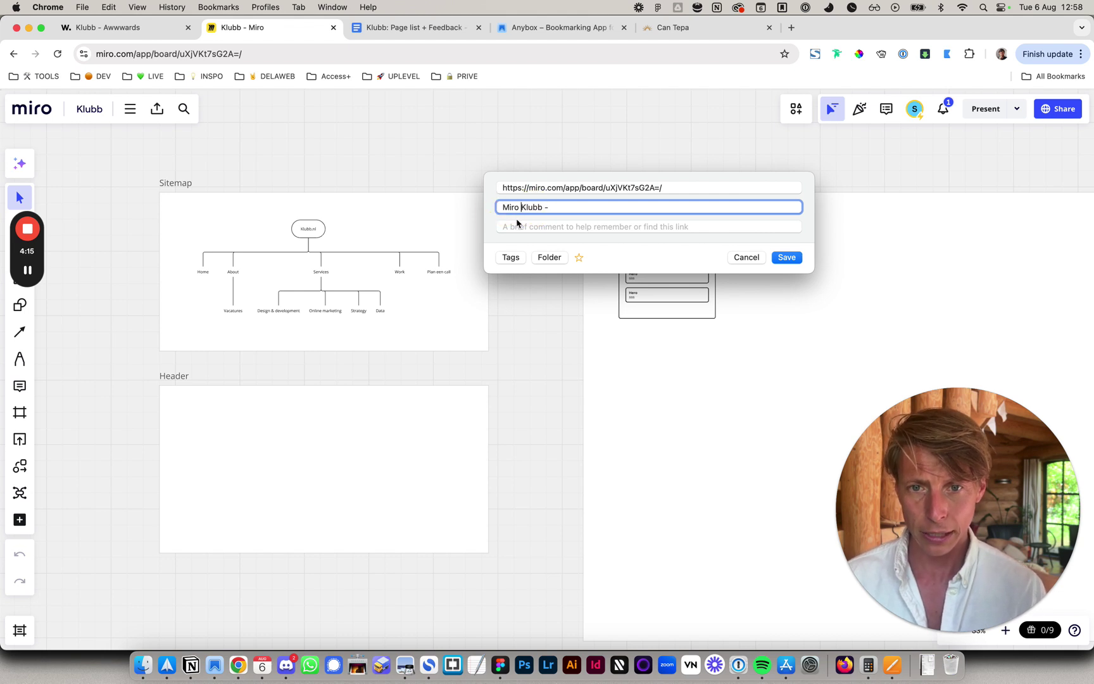
text(•)
key(super+Right)
key(BackSpace)
key(BackSpace)
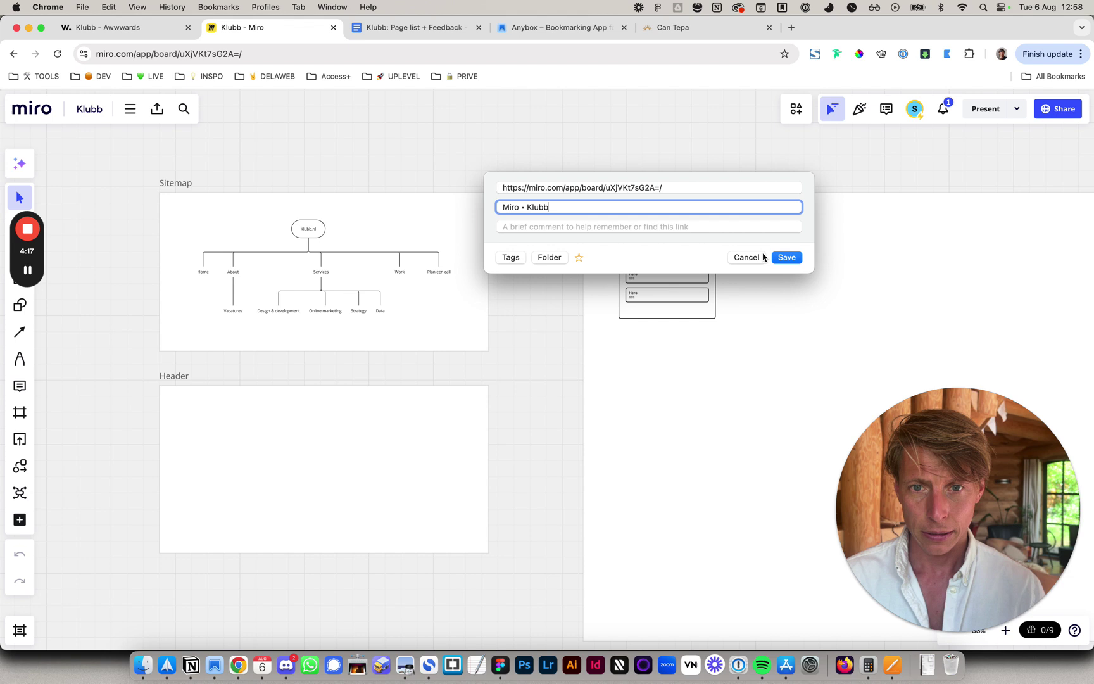
click(787, 258)
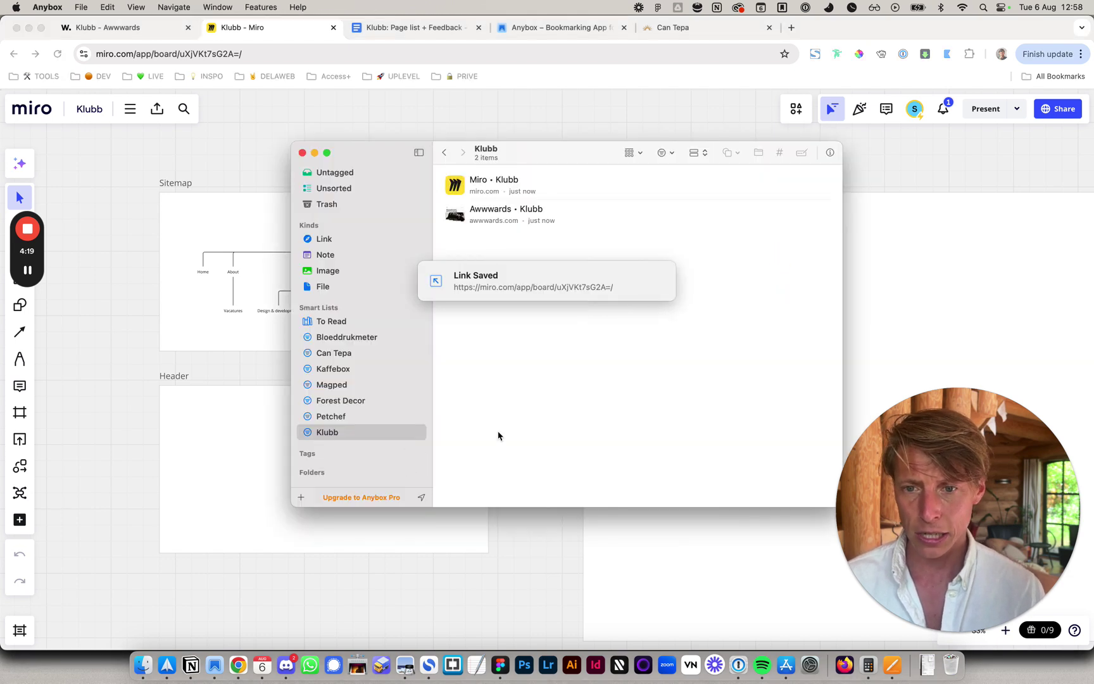
Step: Review the bookmarks in Anybox's Klubb smart list
click(345, 418)
click(346, 433)
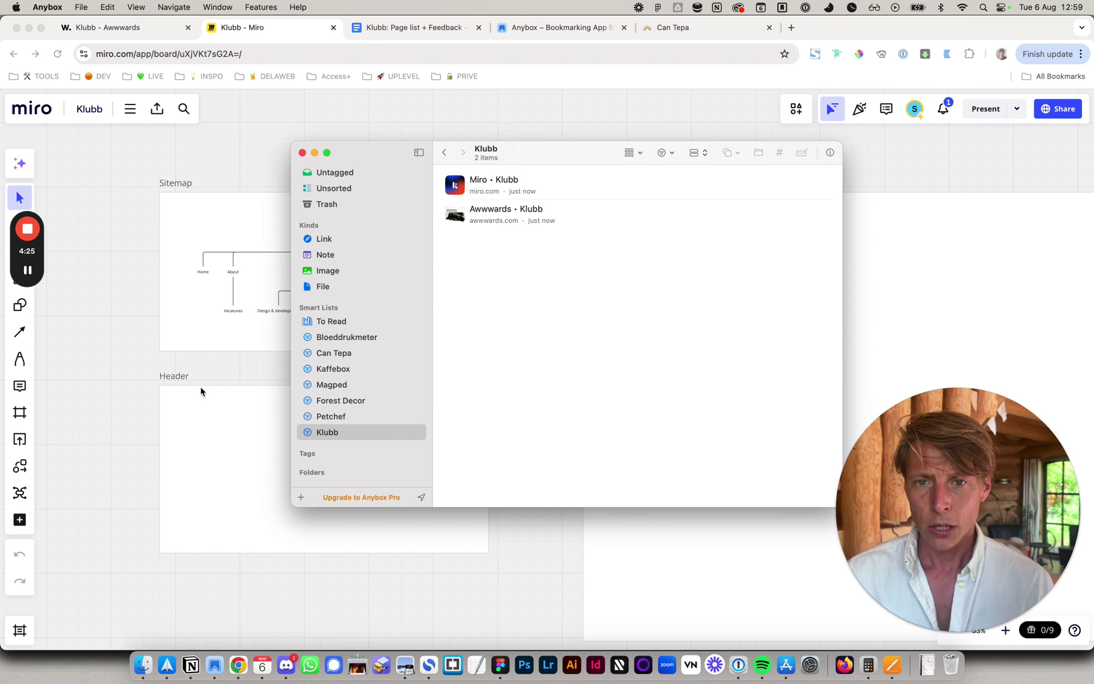
key(Escape)
Step: Go to Klubb's page list and feedback document and save it to Anybox with Quick Save, titling the bookmark "Page list + Feedback • Klubb"
click(435, 29)
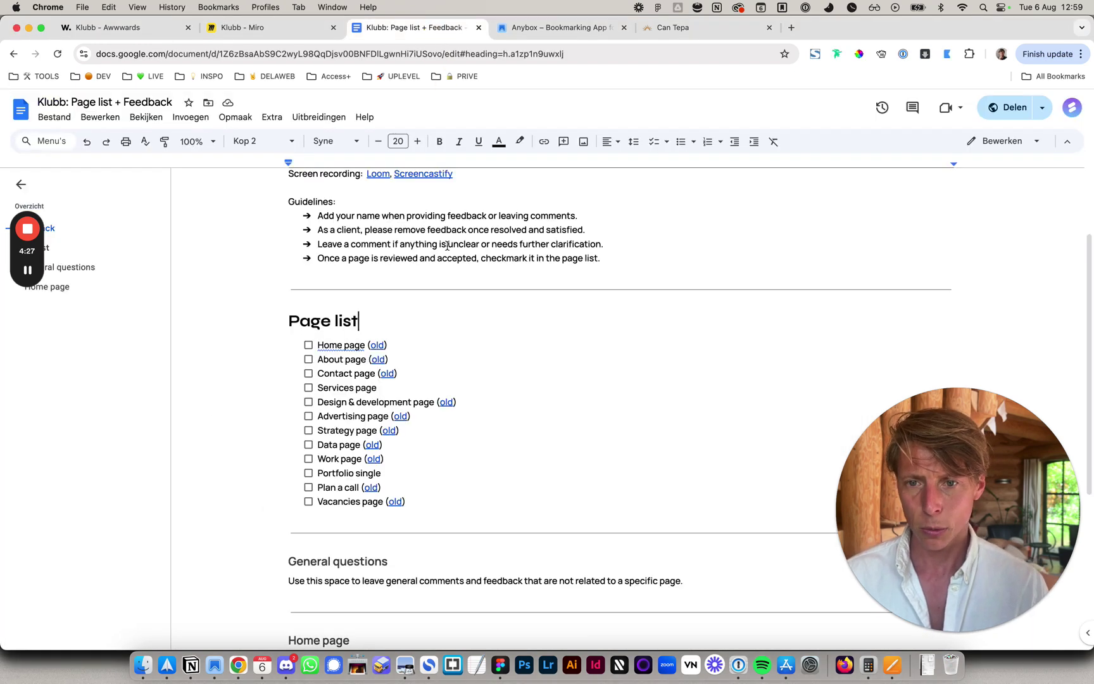
click(437, 266)
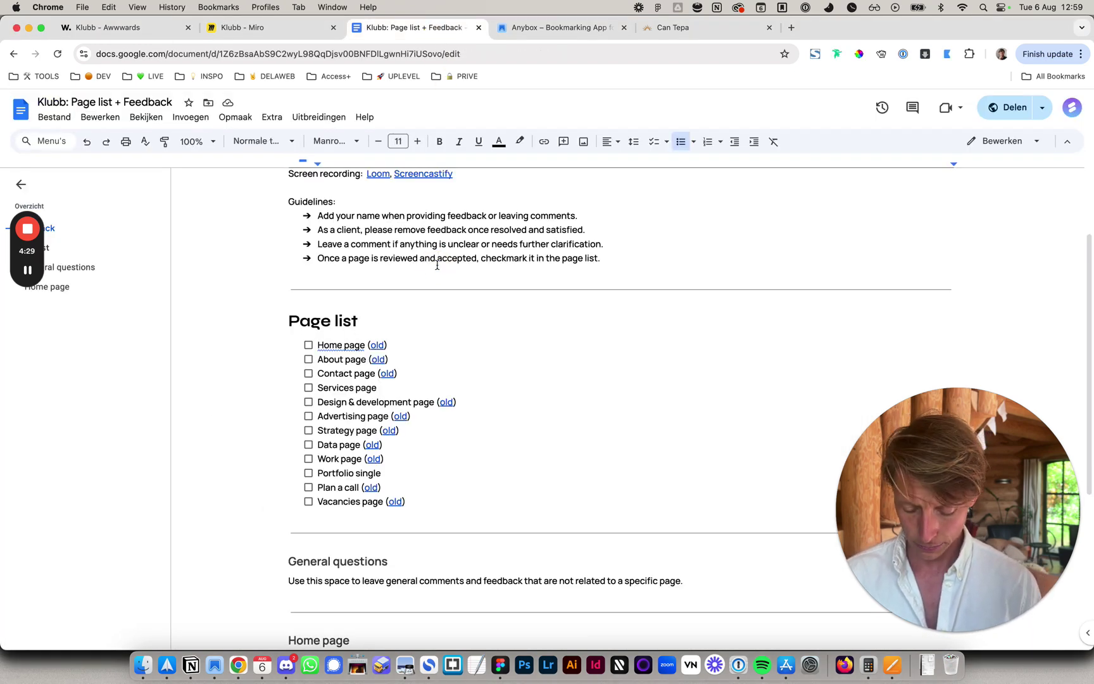
key(super+shift+s)
click(520, 207)
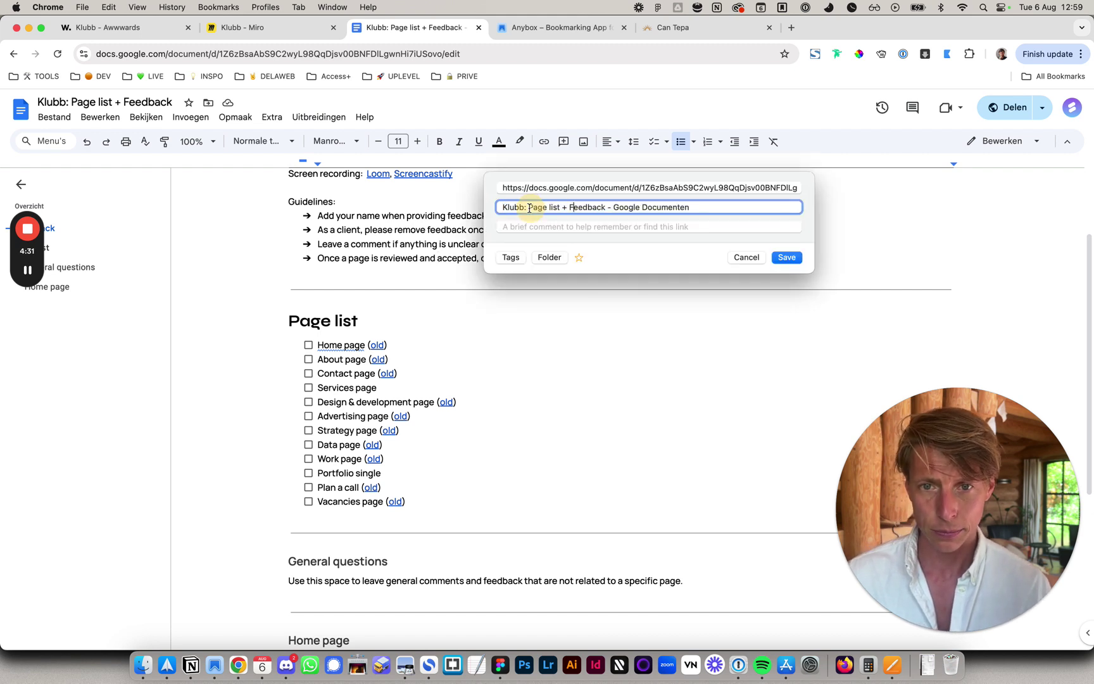
click(520, 207)
key(BackSpace)
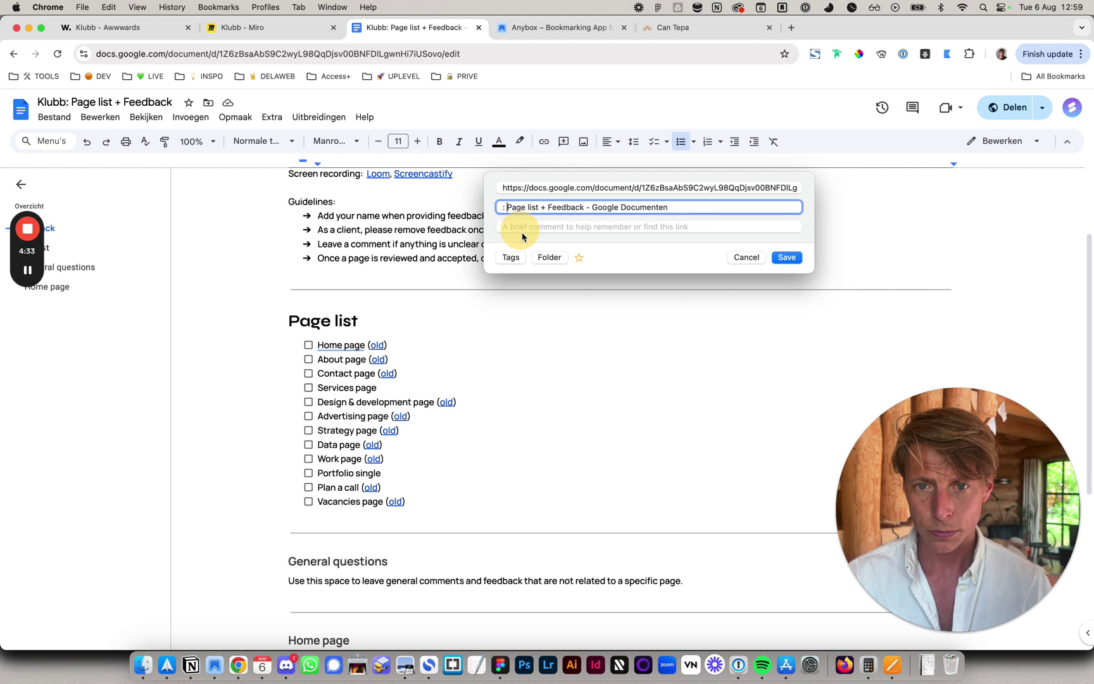
key(Delete)
key(Delete)
drag(582, 207, 802, 227)
key(BackSpace)
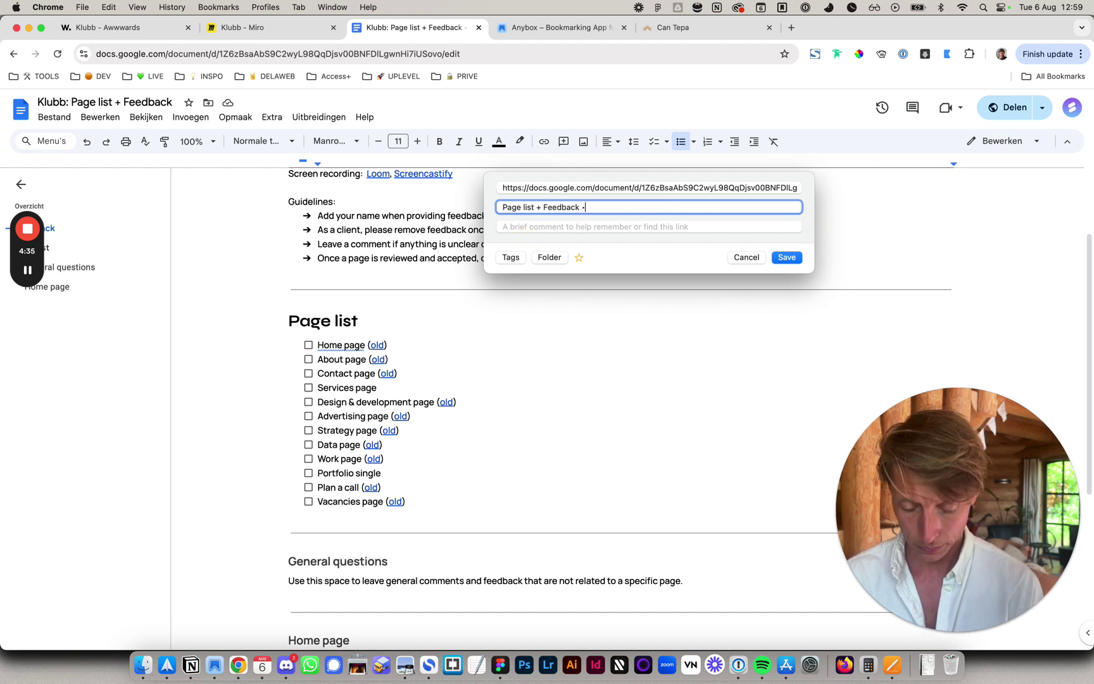
text(• Klubb)
click(795, 260)
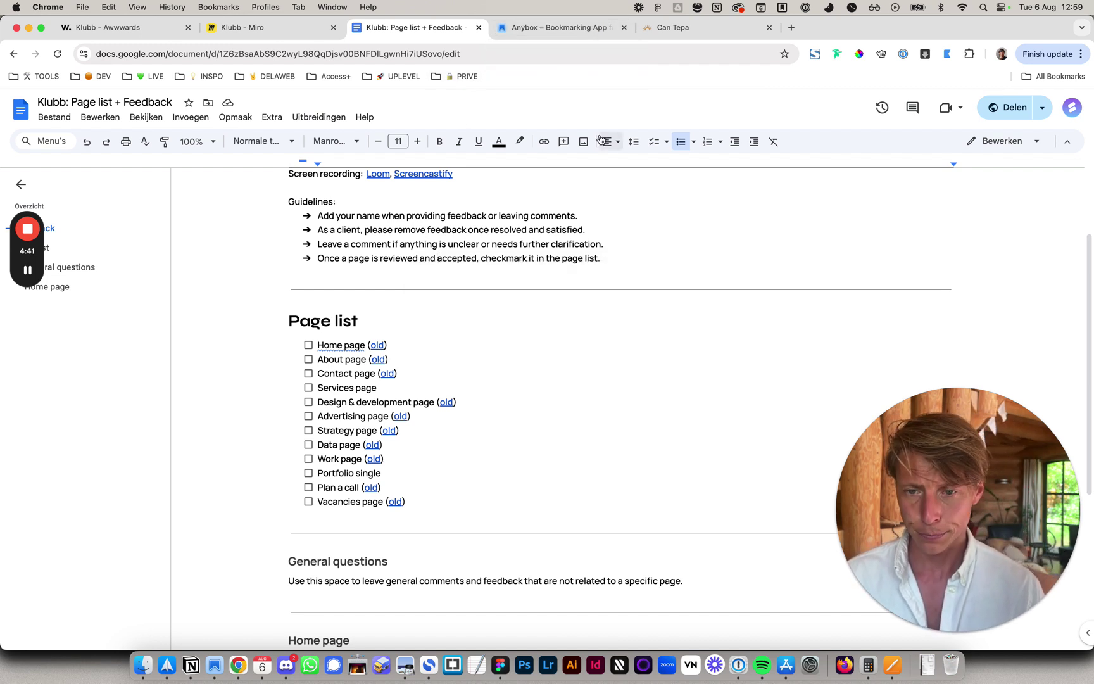
key(super+Tab)
key(super+Tab)
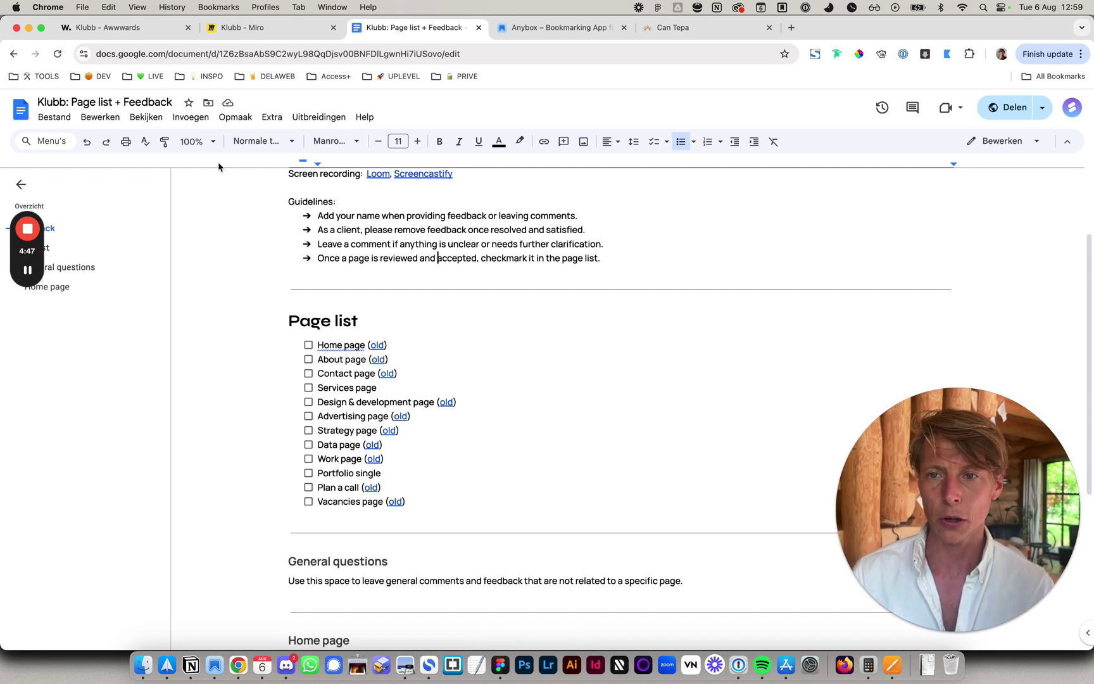
click(55, 76)
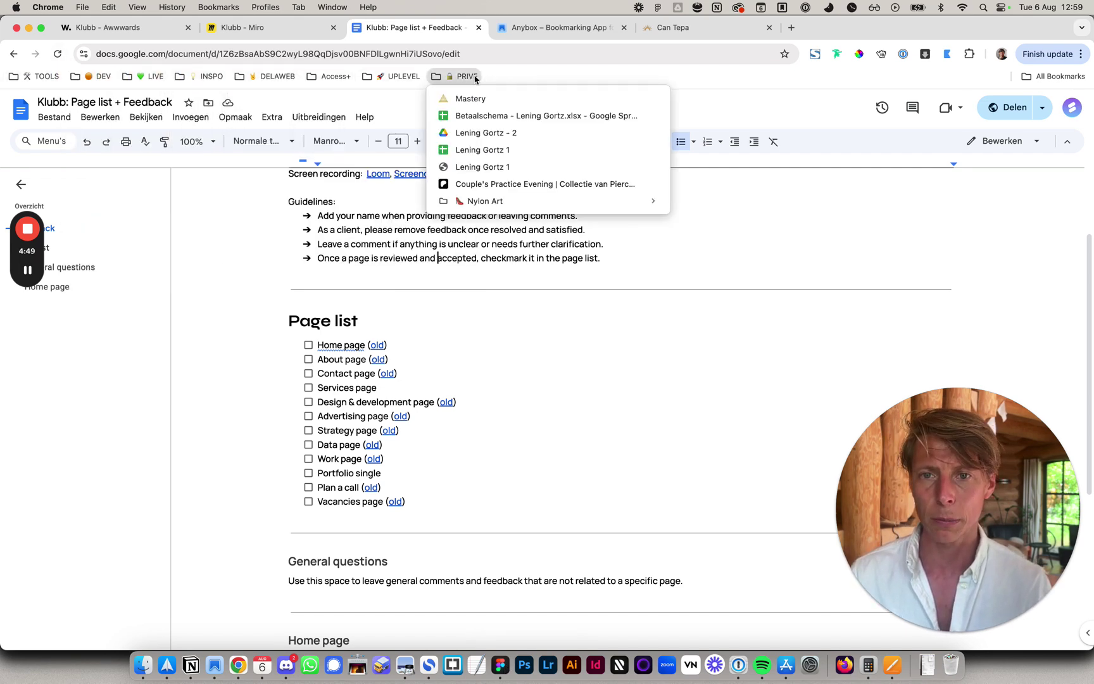
mouse_move(121, 76)
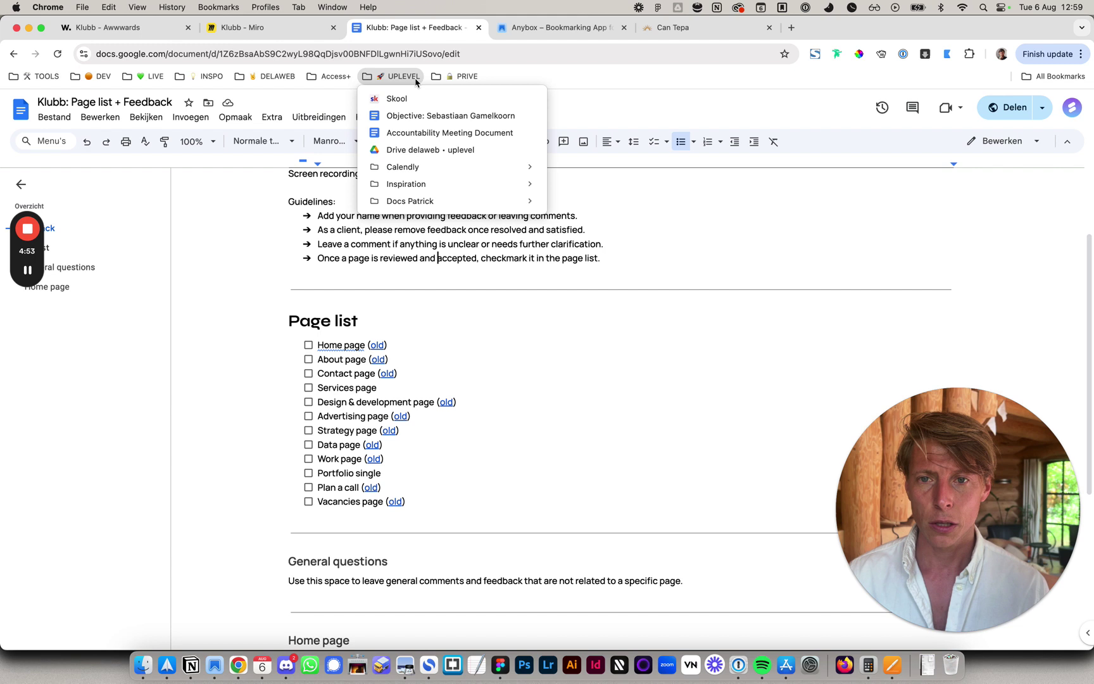
mouse_move(453, 80)
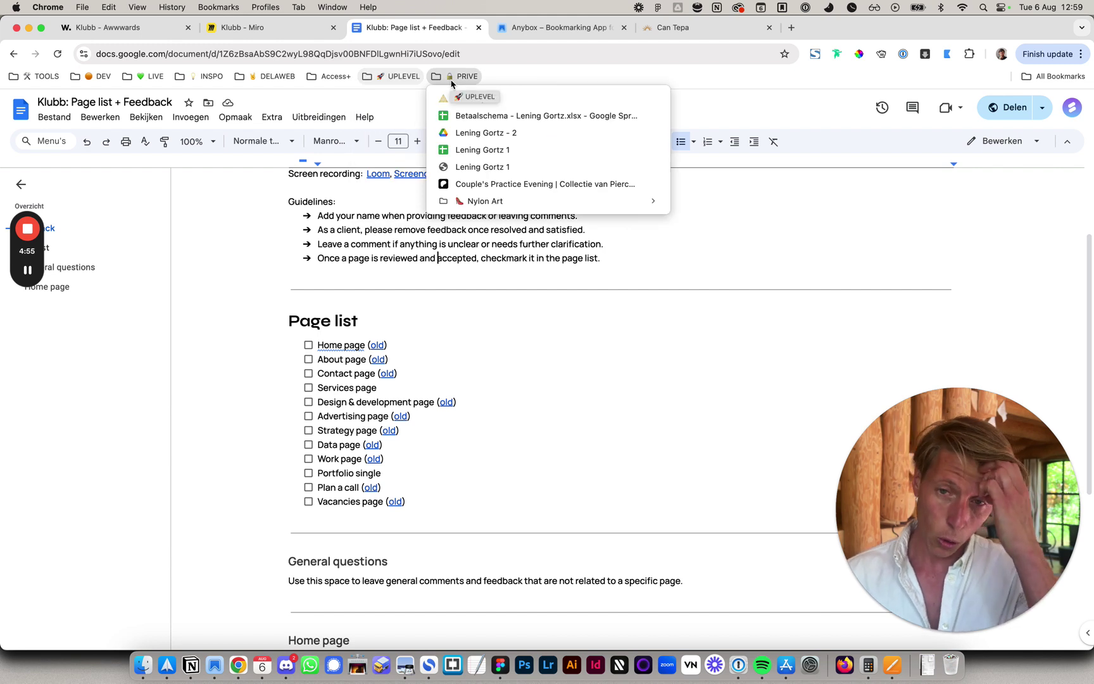
drag(613, 66, 513, 149)
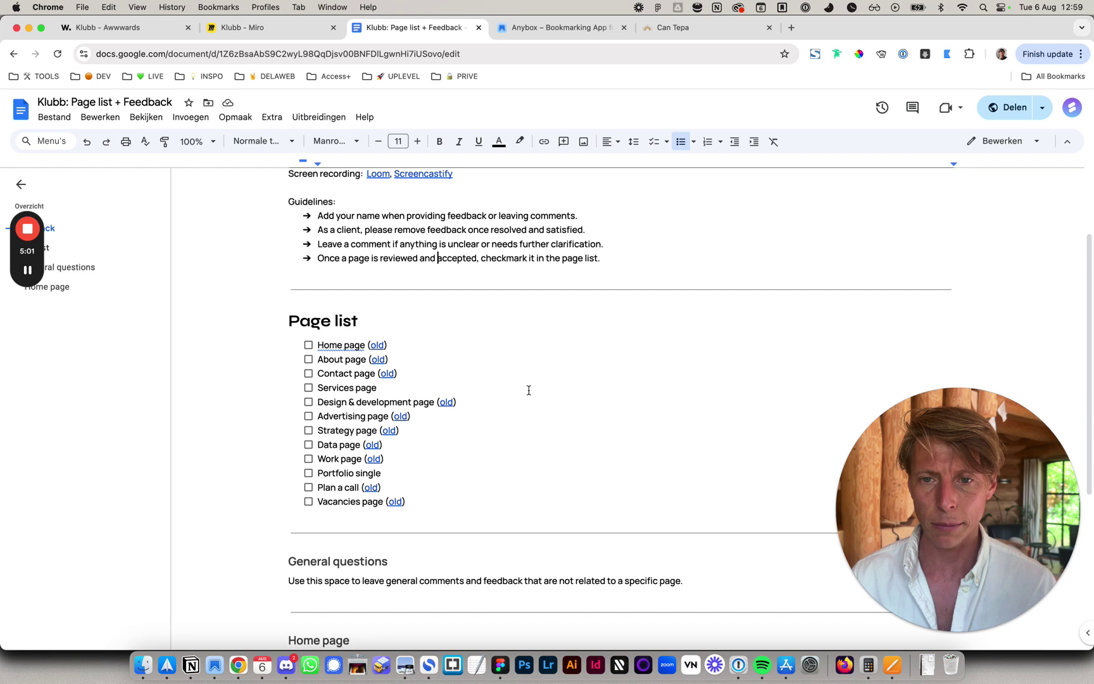
Step: Switch to Figma and copy the share link of the Klubb design file
click(501, 665)
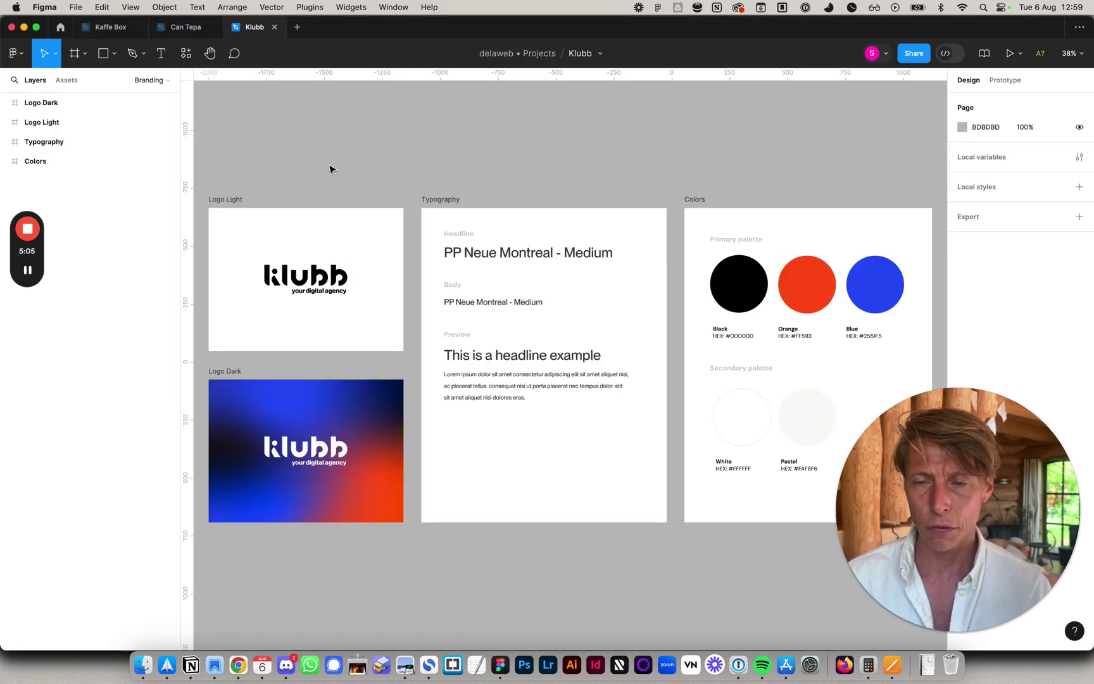
right_click(251, 29)
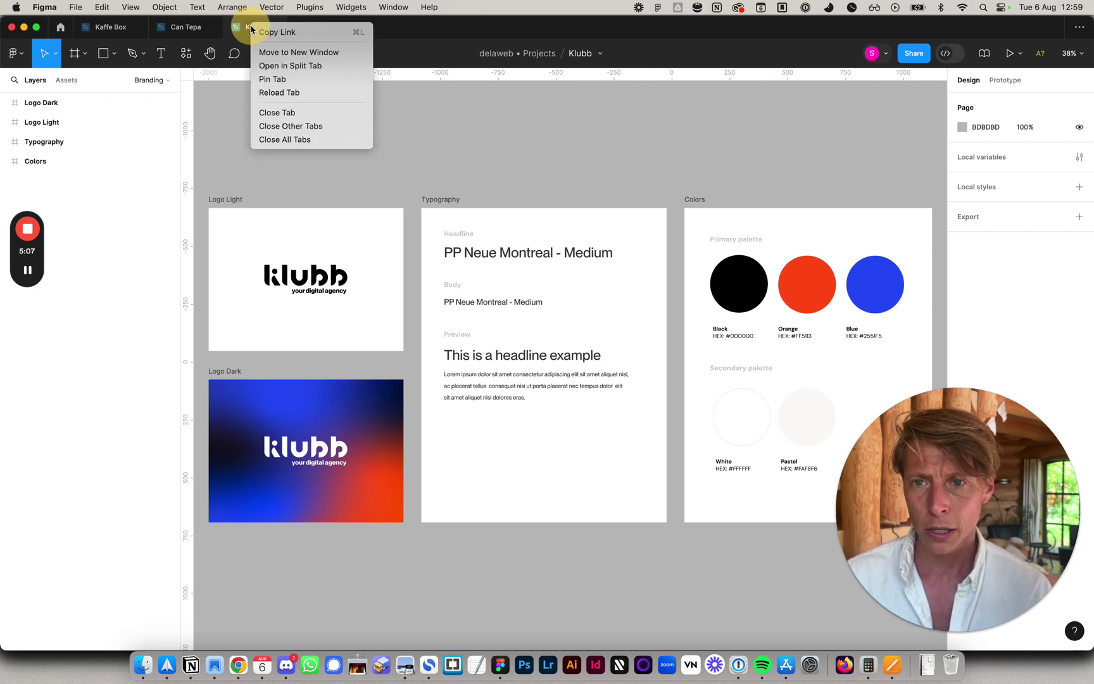
click(701, 166)
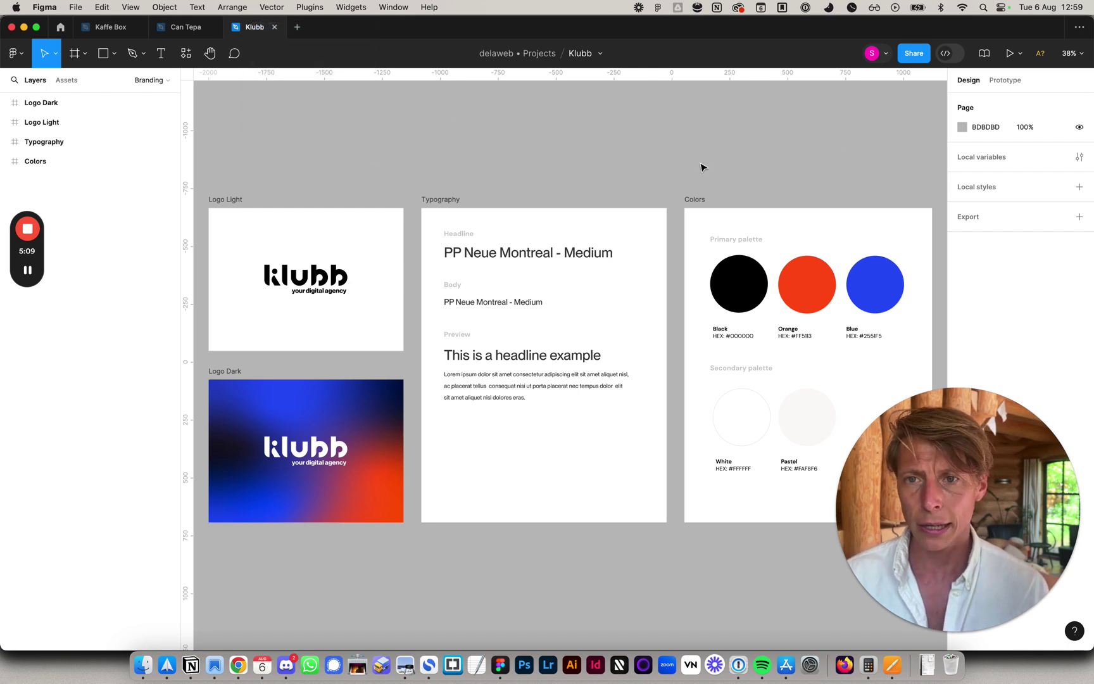
click(911, 54)
click(643, 142)
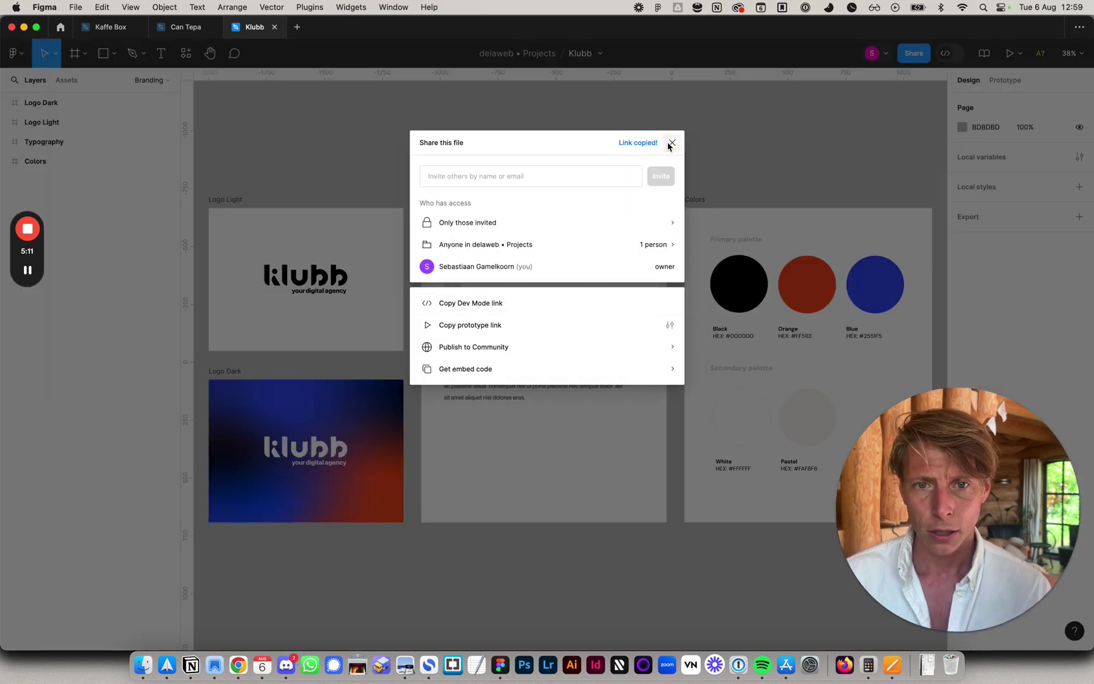
click(672, 144)
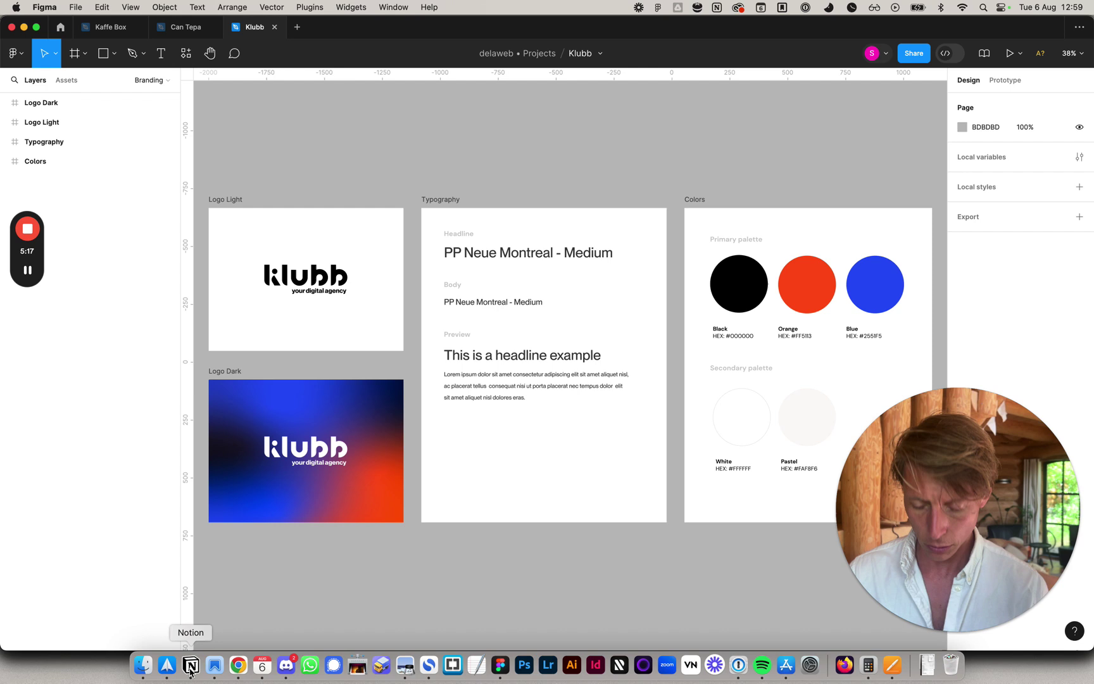
Step: Start an Anybox Quick Save and replace its link with "figma://" followed by the copied Figma file link
key(ctrl+shift+s)
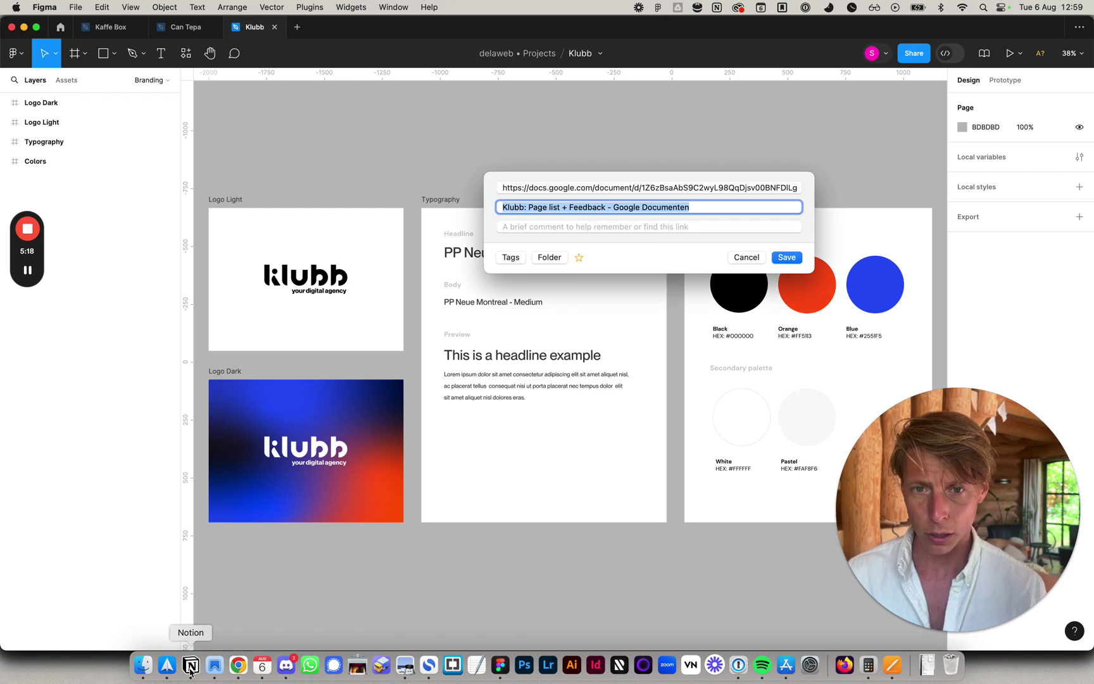
click(557, 187)
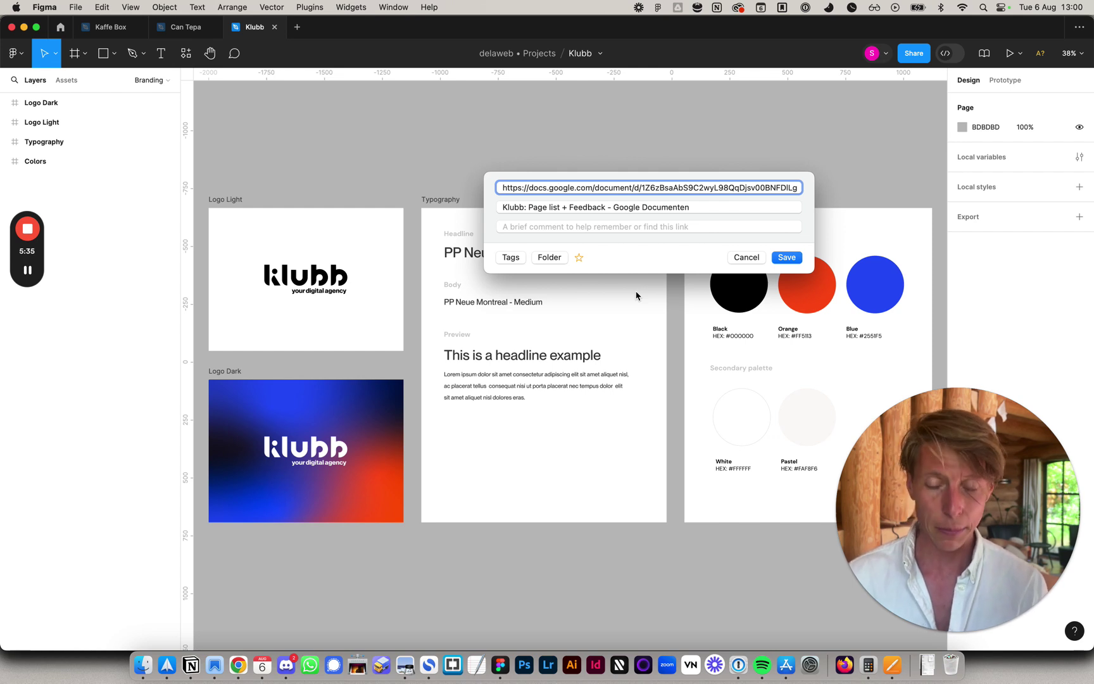
key(super+a)
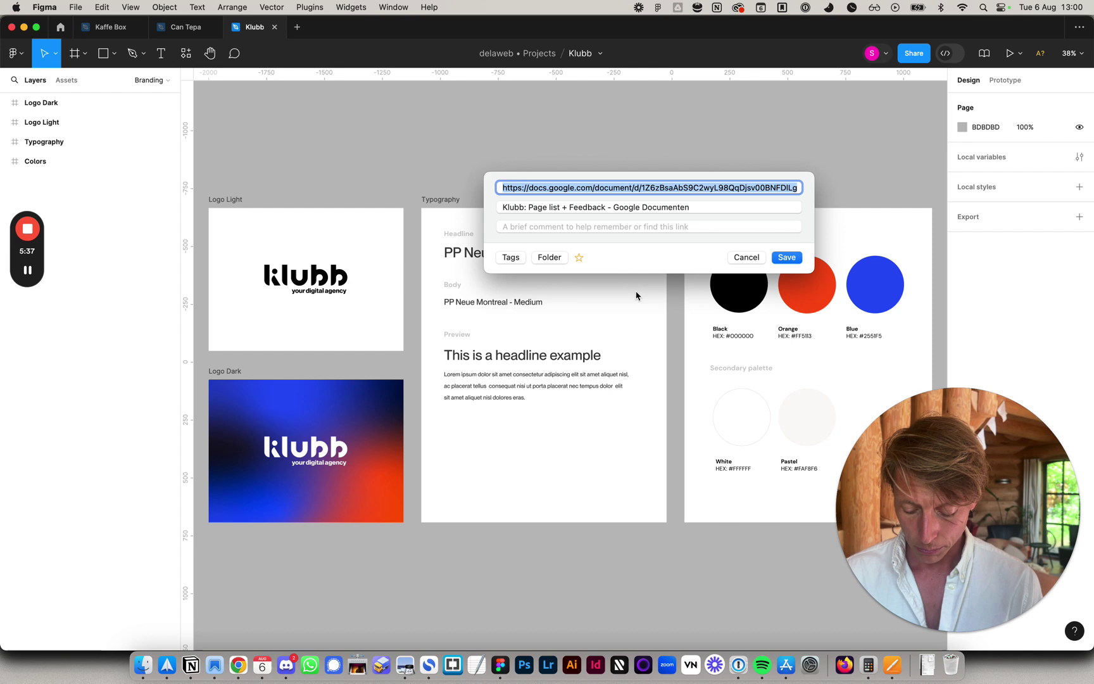
text(figma:)
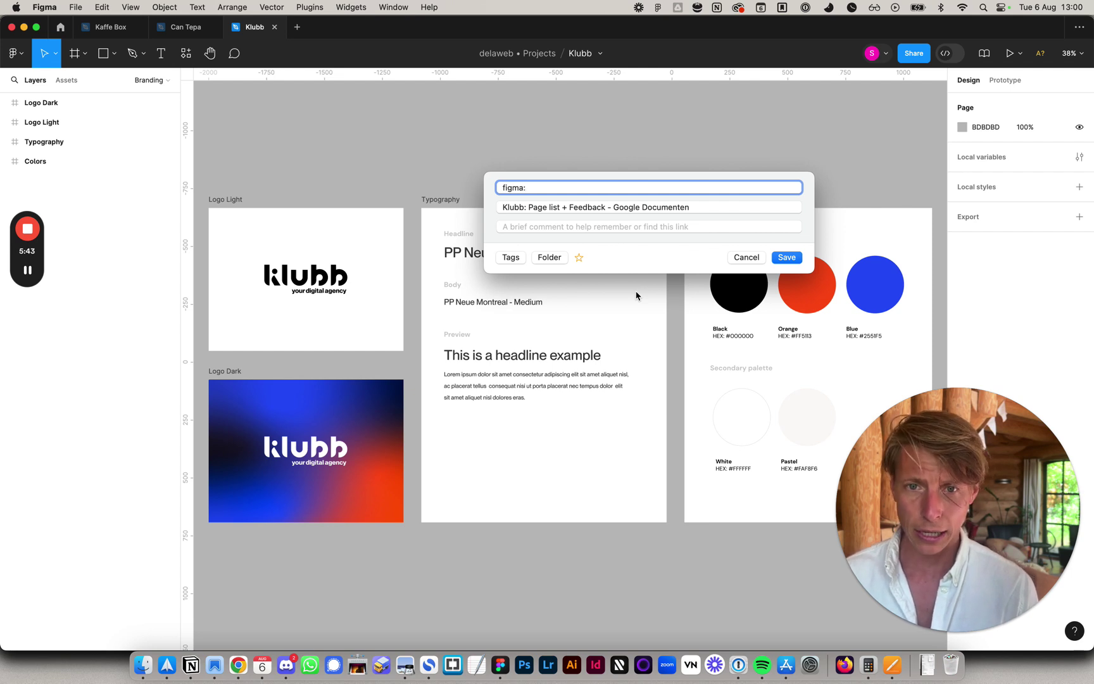
text(//)
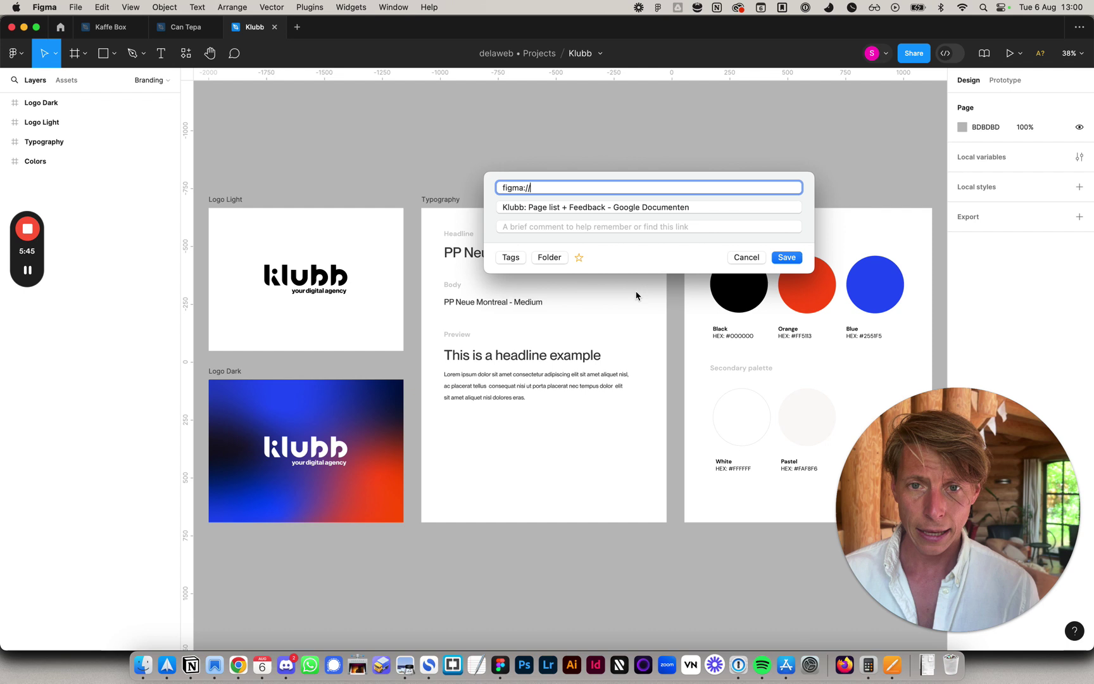
double_click(542, 188)
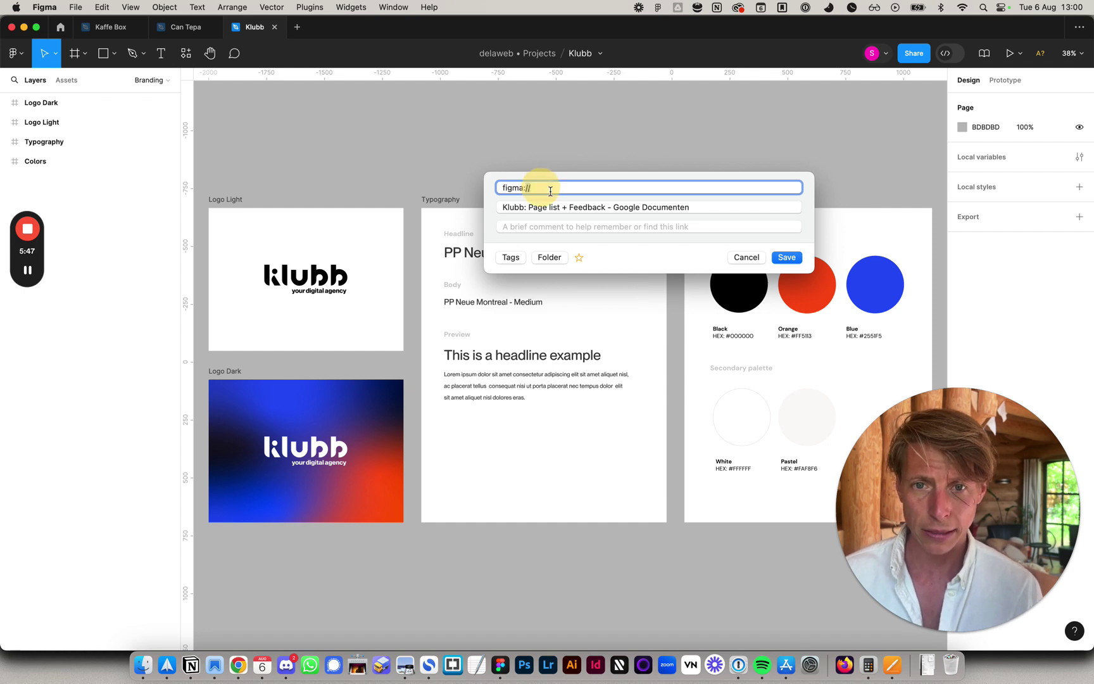
click(556, 188)
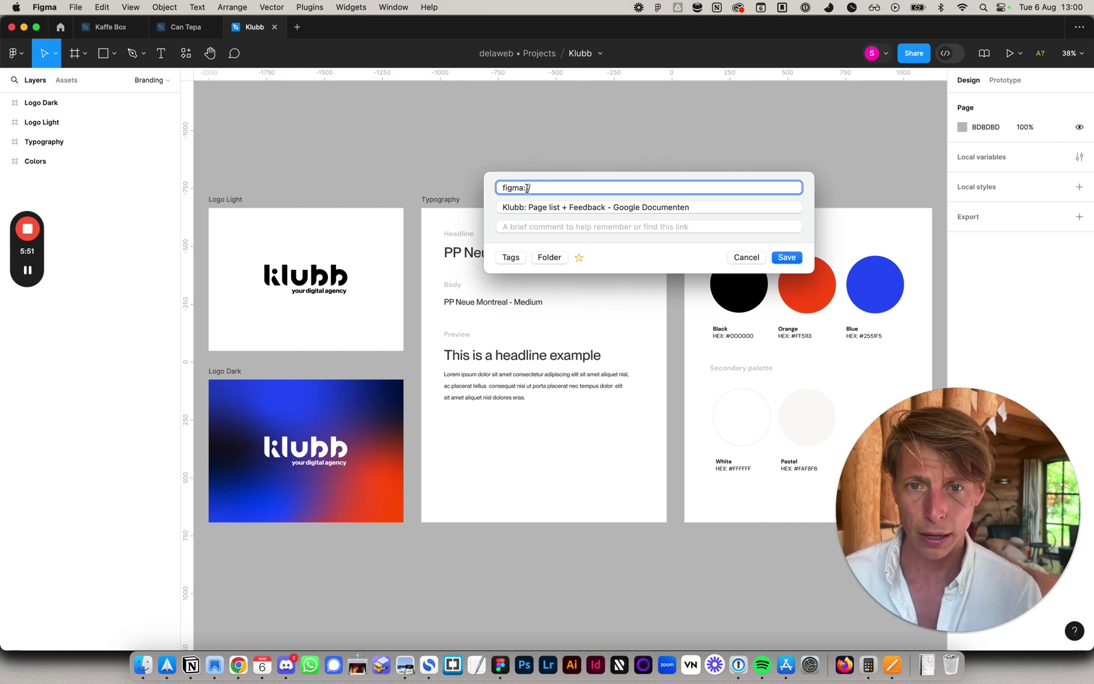
key(super+v)
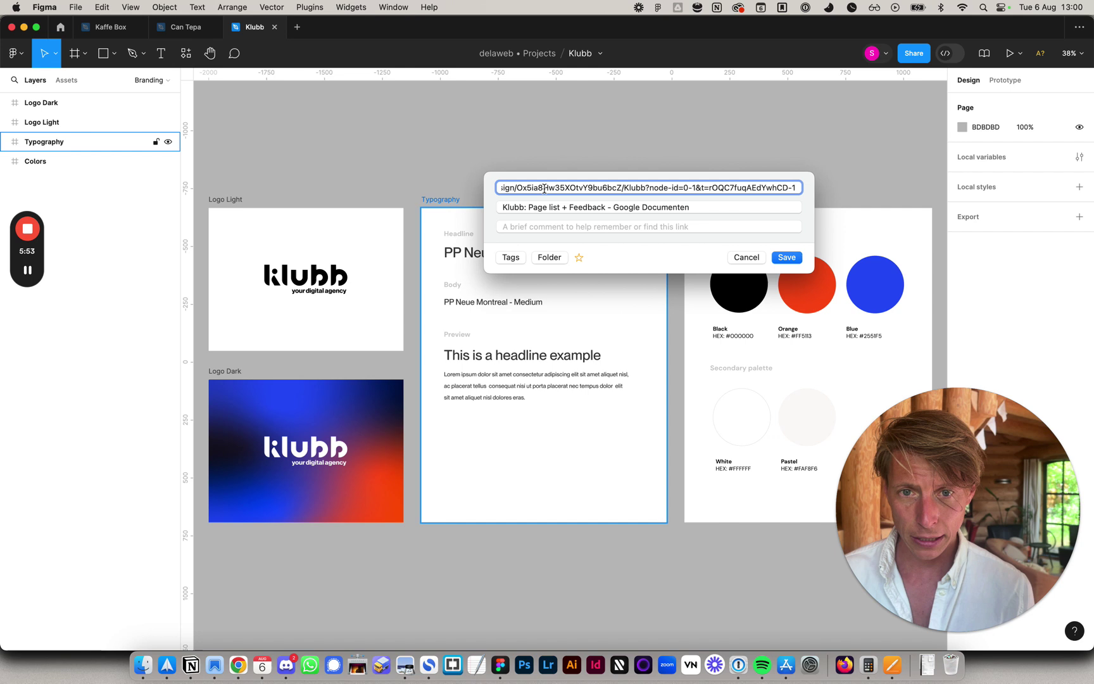
drag(573, 188, 411, 181)
click(642, 188)
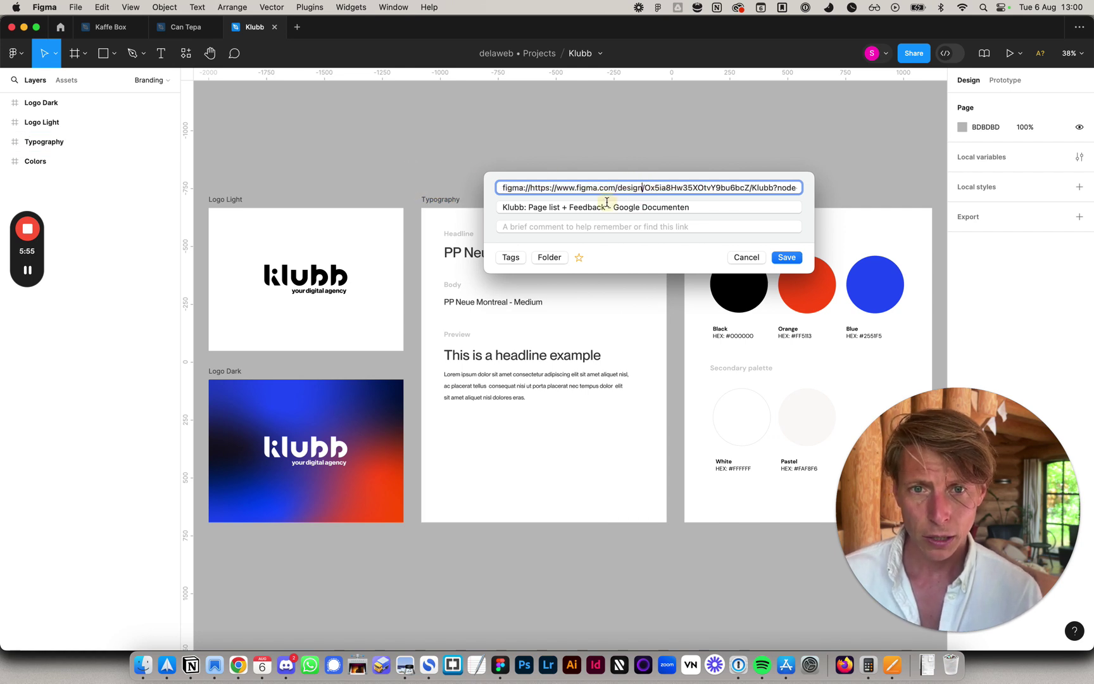
drag(614, 187, 530, 187)
key(BackSpace)
key(BackSpace)
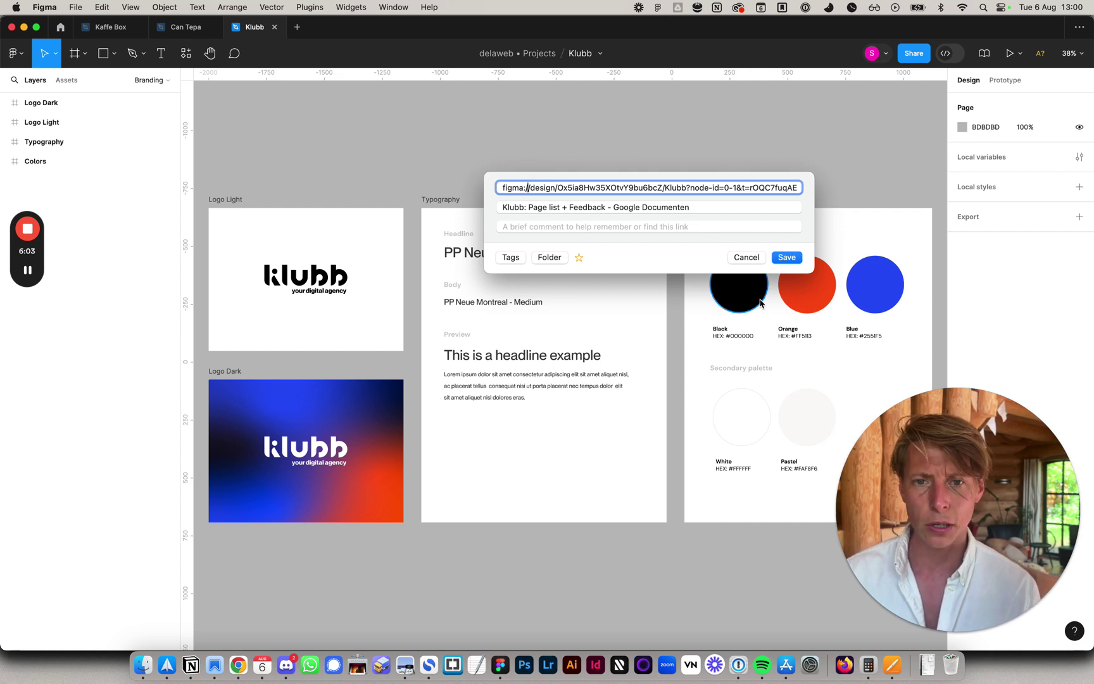
Step: Title the bookmark "Figma • Klubb" and save it to Anybox
triple_click(517, 204)
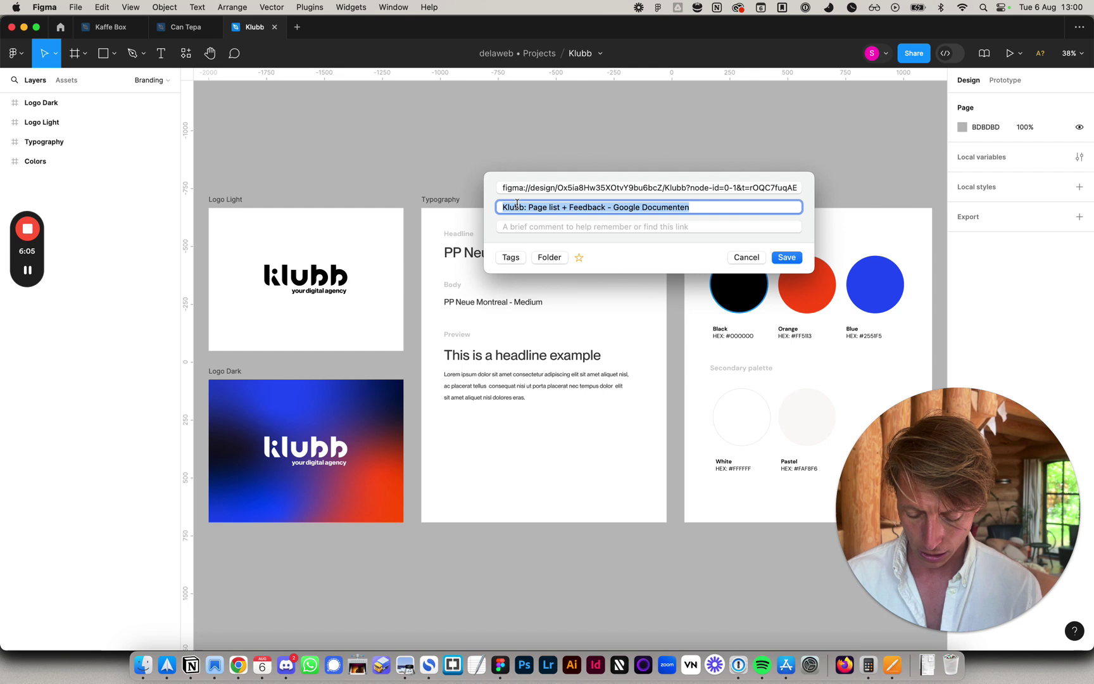
key(BackSpace)
text(Figma •)
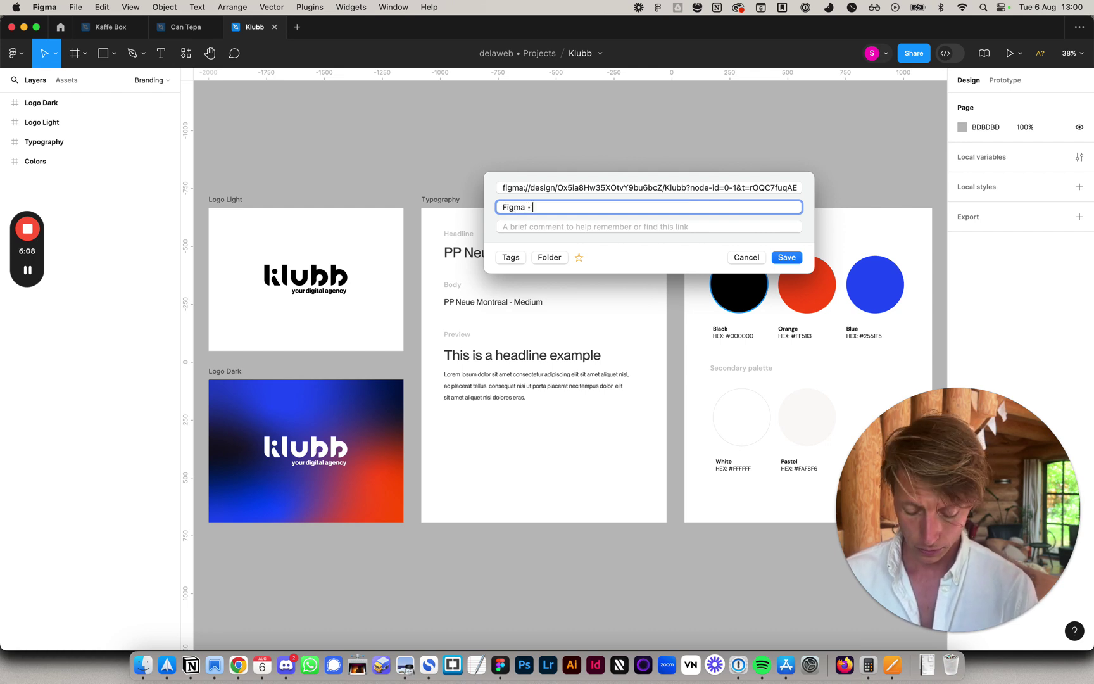
key(super+z)
key(super+shift+z)
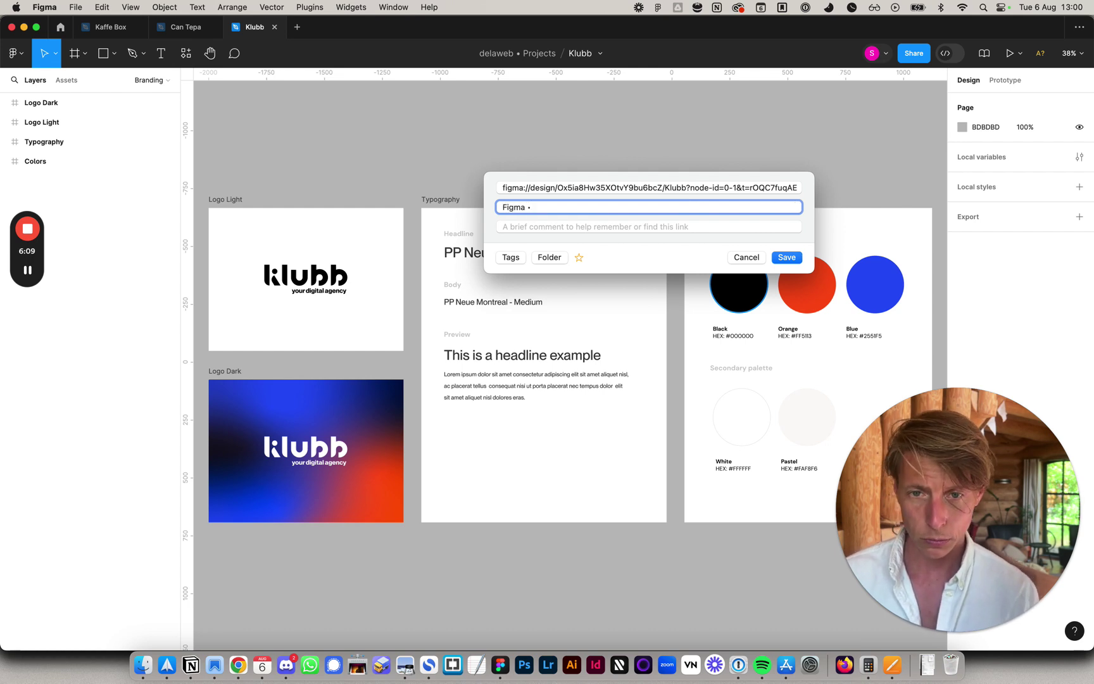
text(Klubb)
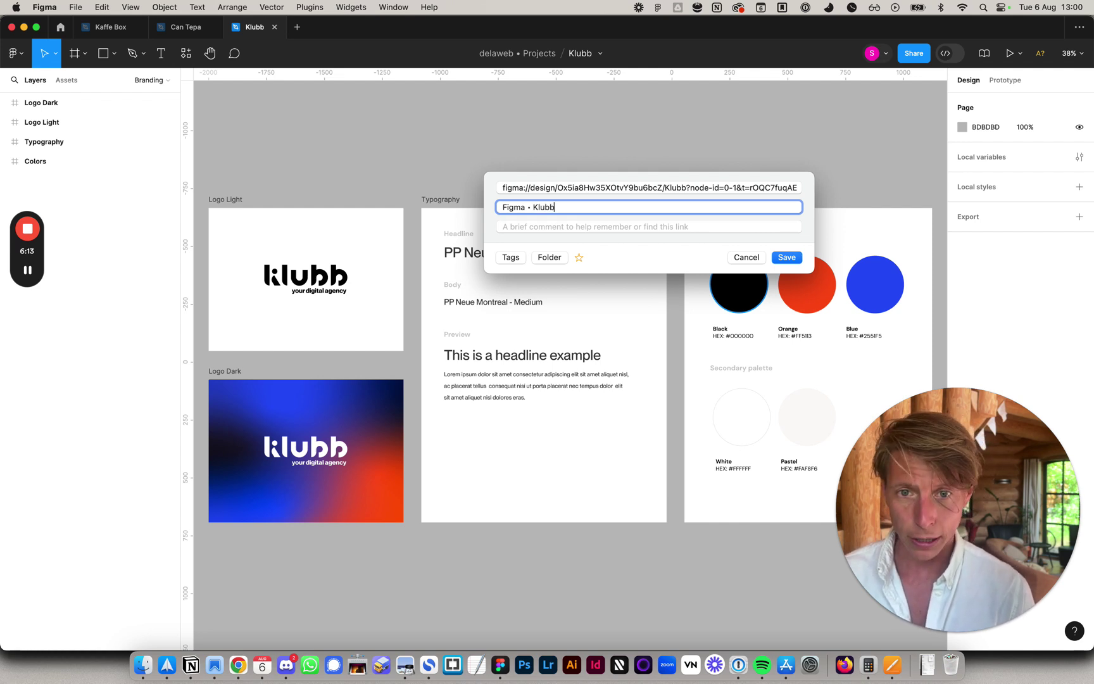
key(Return)
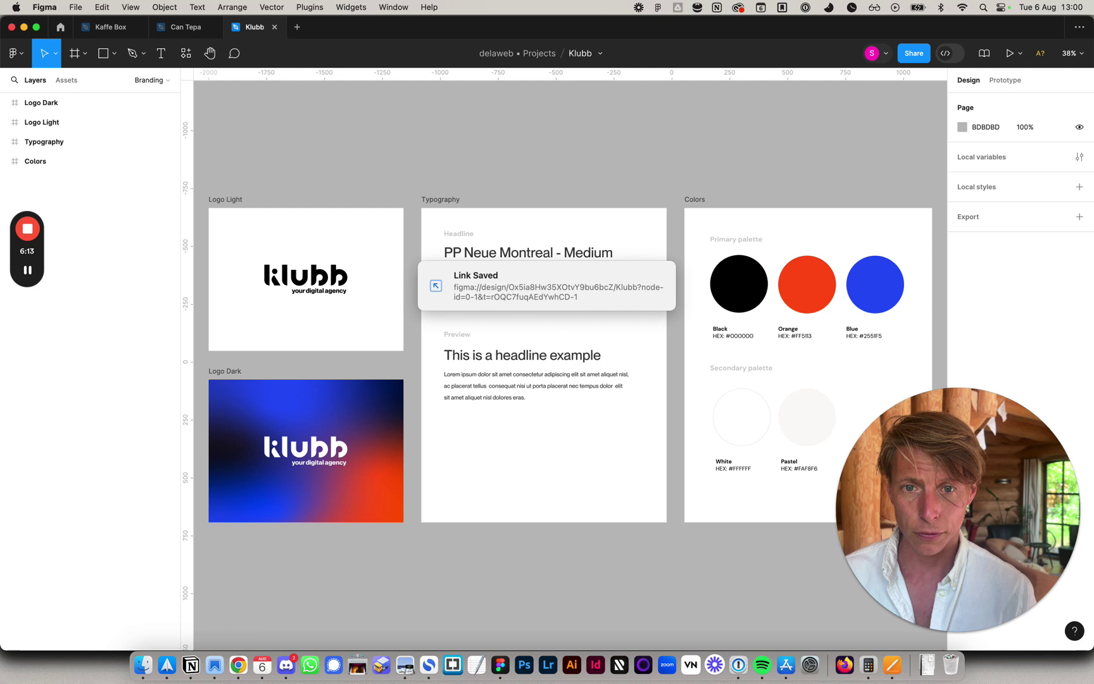
Step: Check Anybox's Klubb smart list, close the Klubb file in Figma, and reopen it by finding "klub" in Anybox Quick Find
click(214, 676)
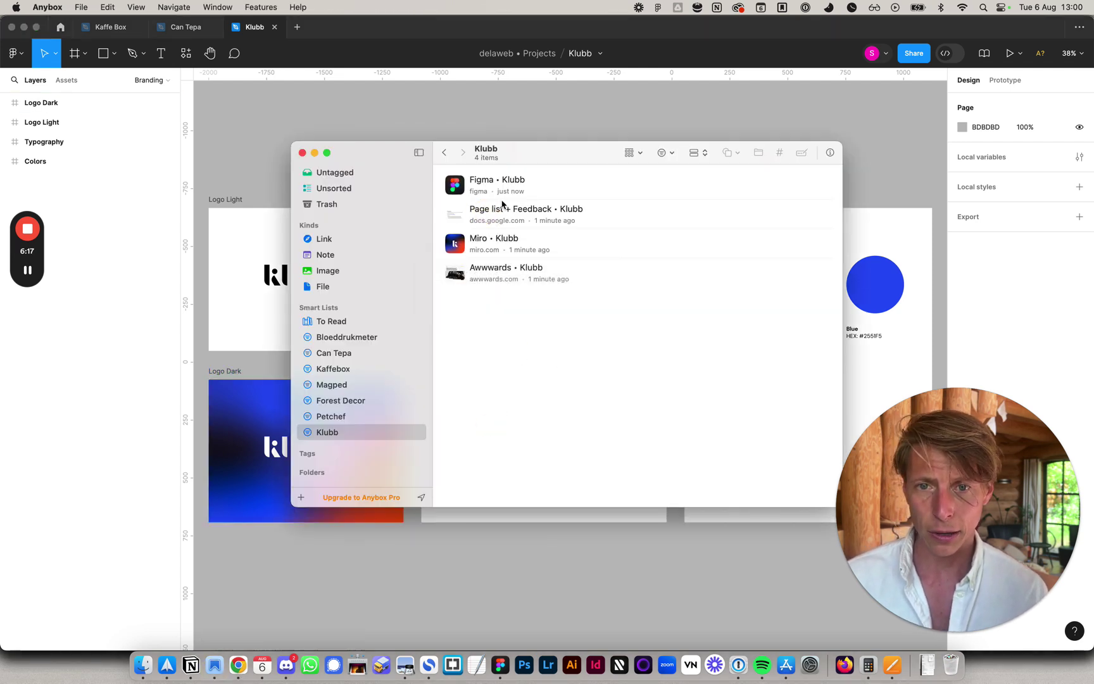
click(463, 88)
click(274, 27)
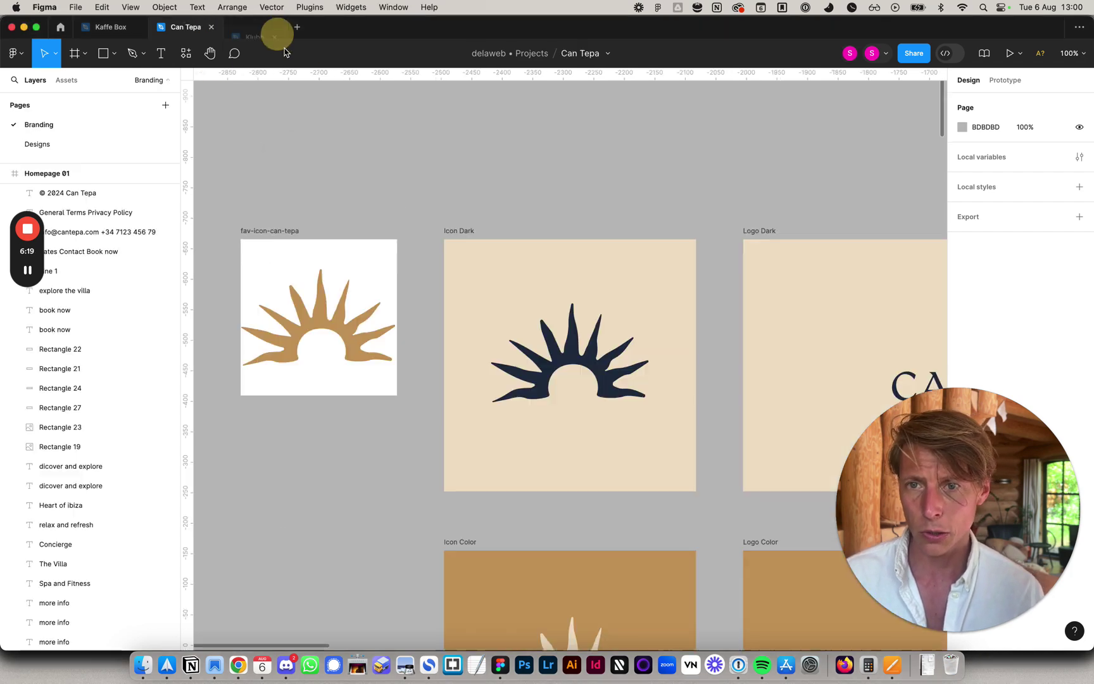
key(ctrl+space)
text(klub)
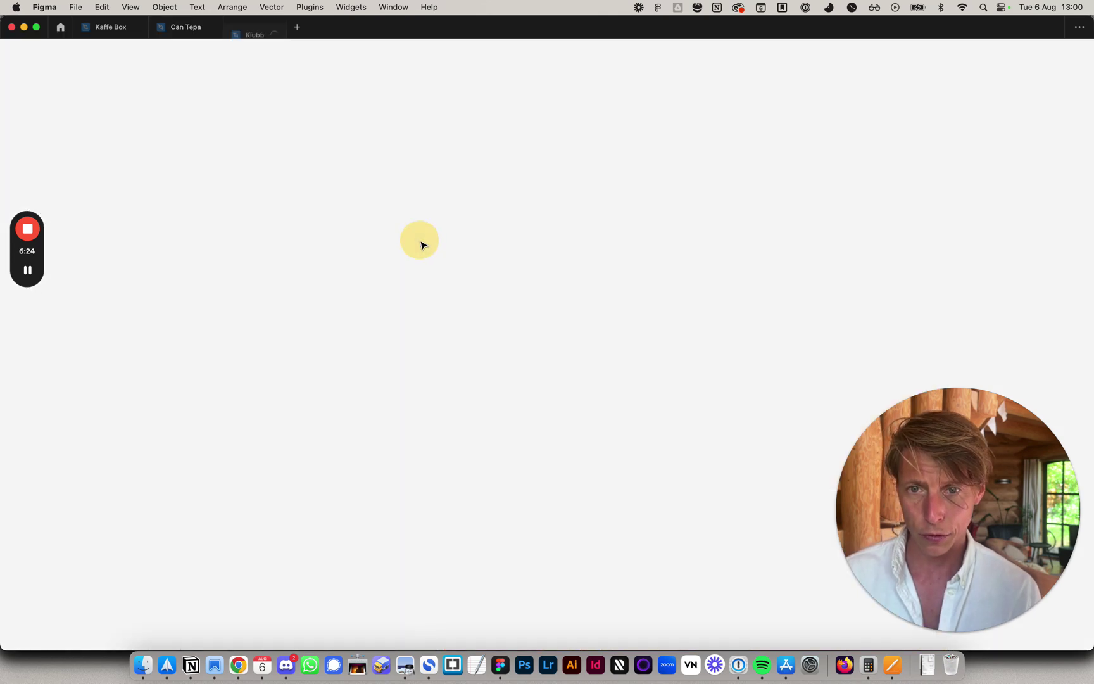
click(421, 244)
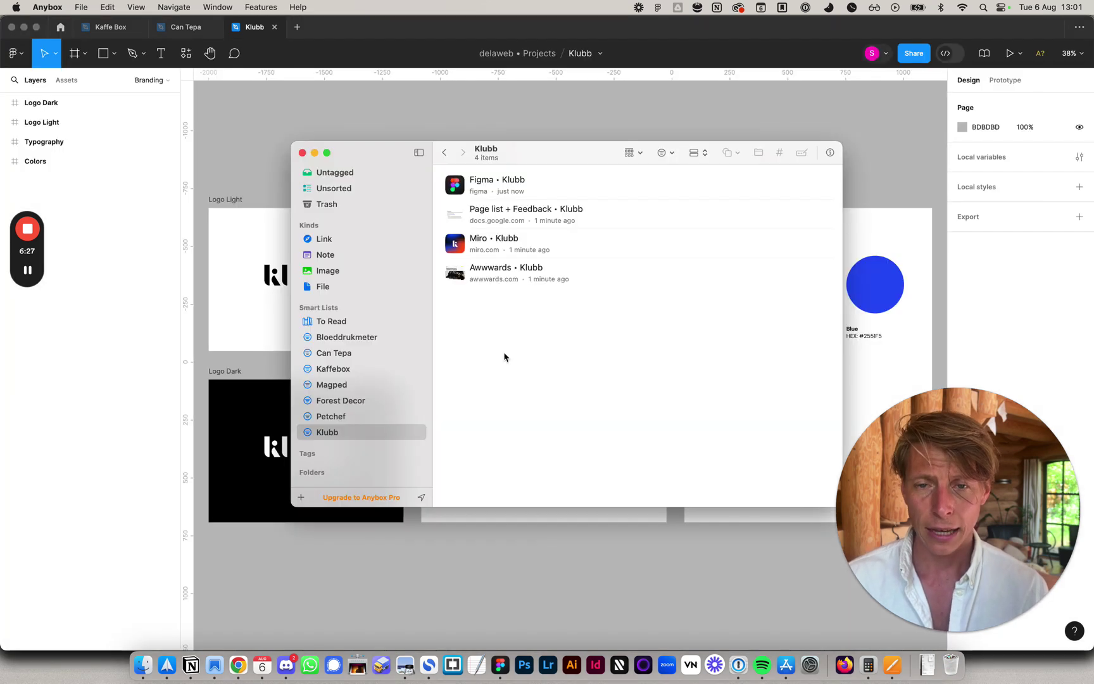
Step: Switch to Notion and copy the share link of the Klubb project page
click(190, 665)
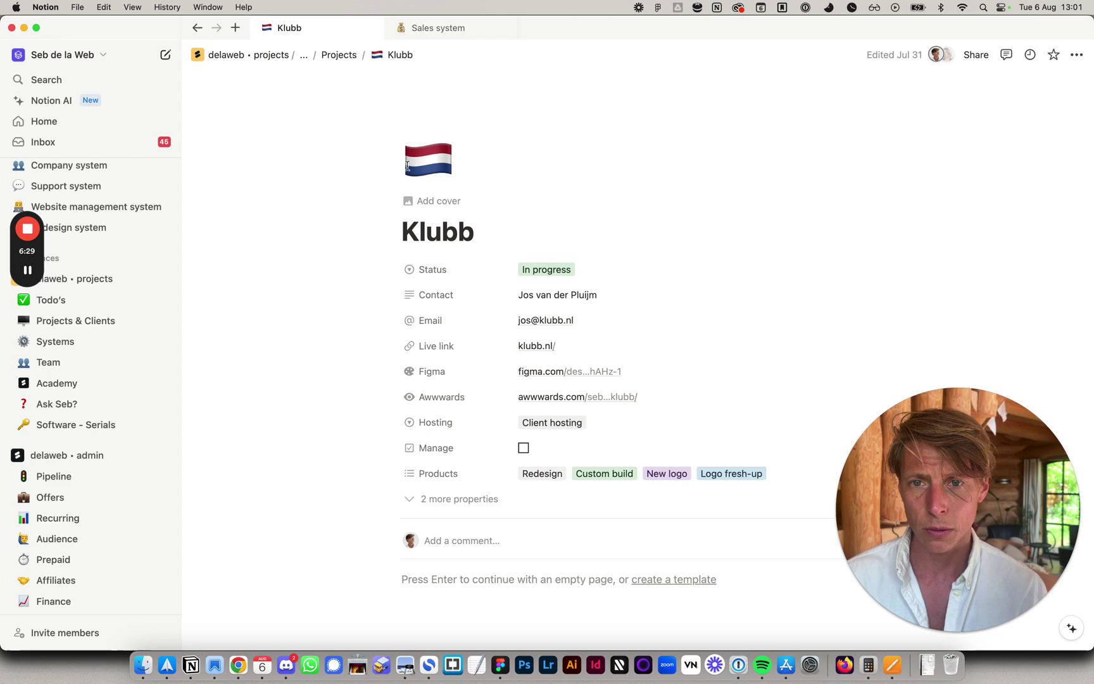
click(976, 55)
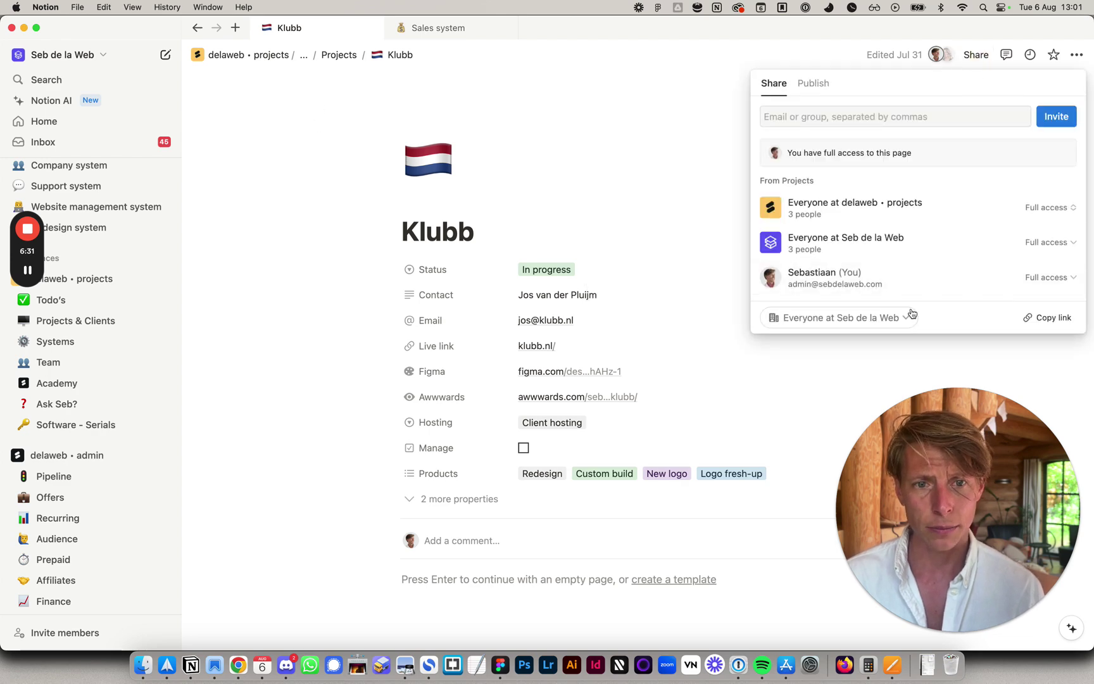
click(1048, 317)
key(super+Tab)
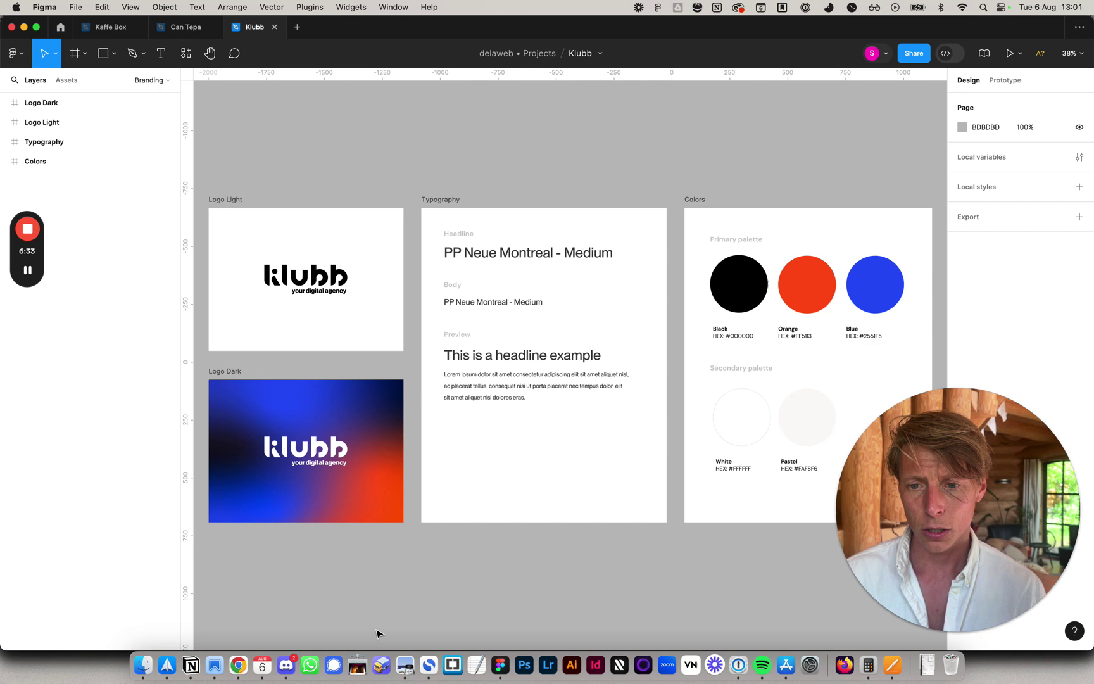
key(super+Tab)
Step: Start an Anybox Quick Save and replace its link with "notion://" followed by the copied Notion page link
key(super+shift+s)
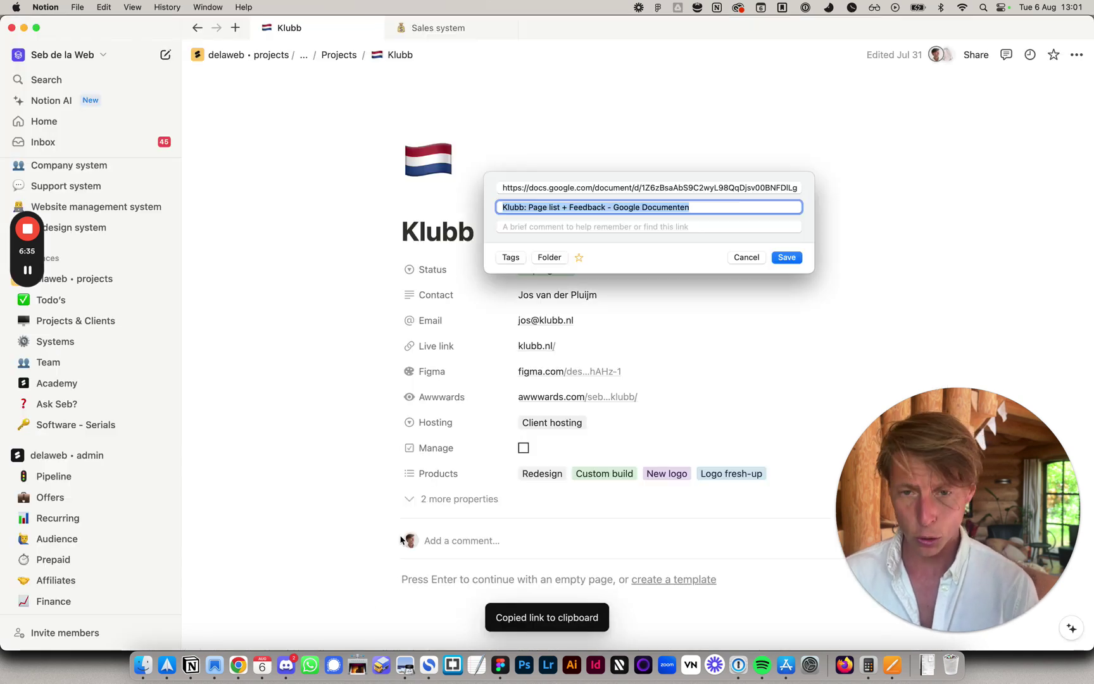
click(511, 187)
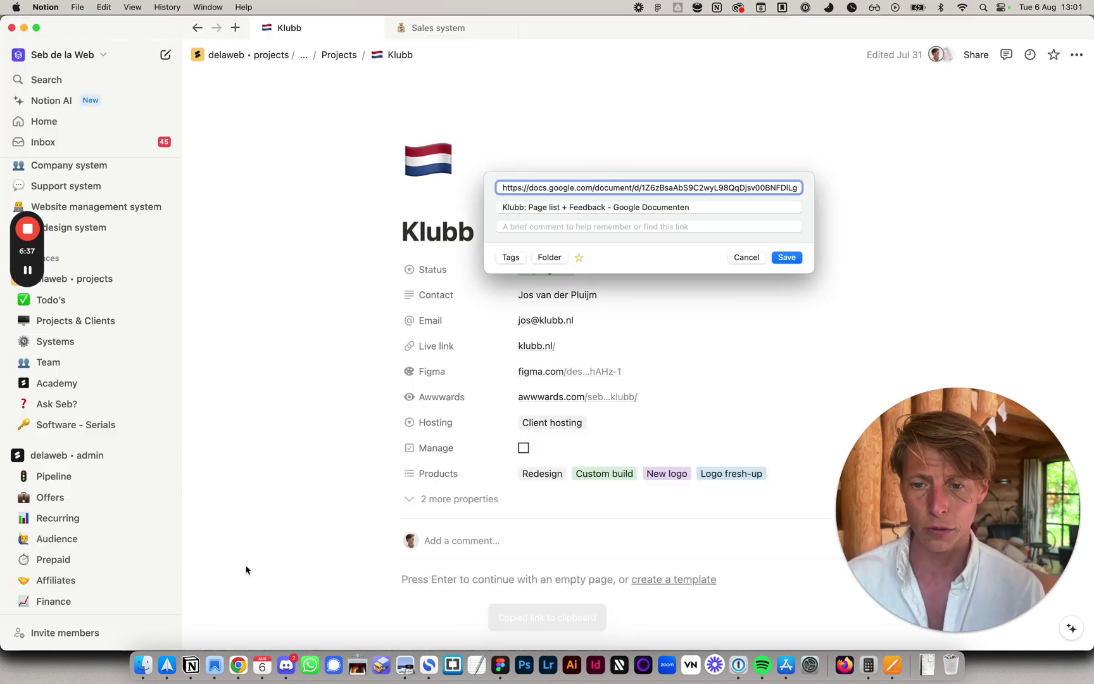
click(238, 665)
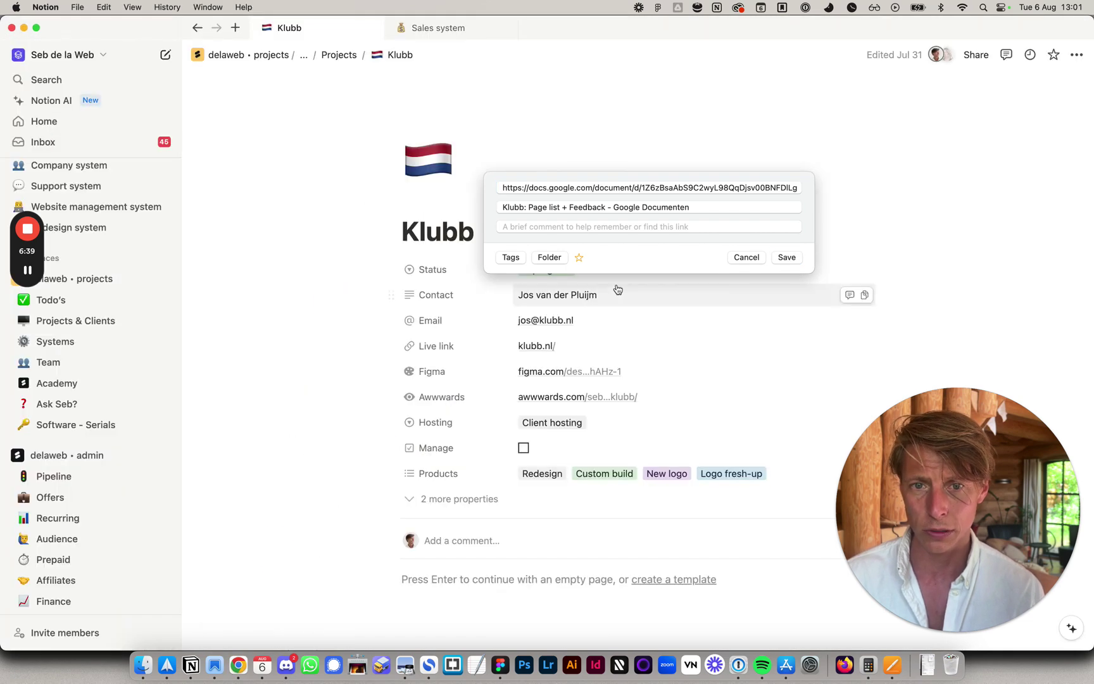
click(614, 188)
key(super+a)
text(no)
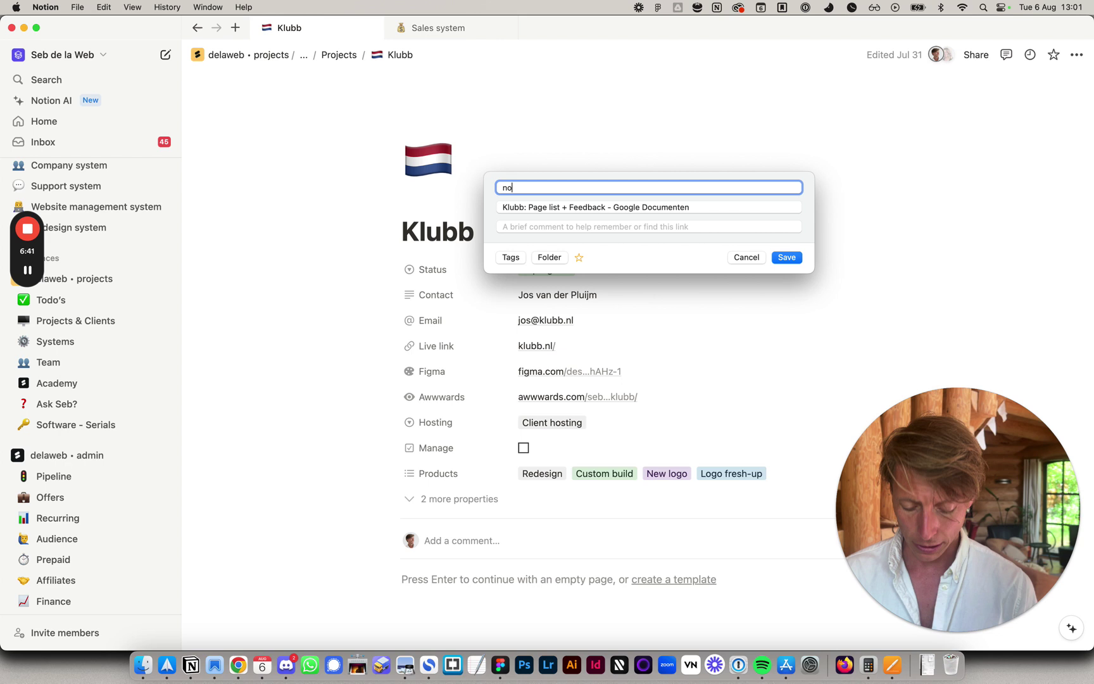
text(tion://)
key(super+a)
key(super+v)
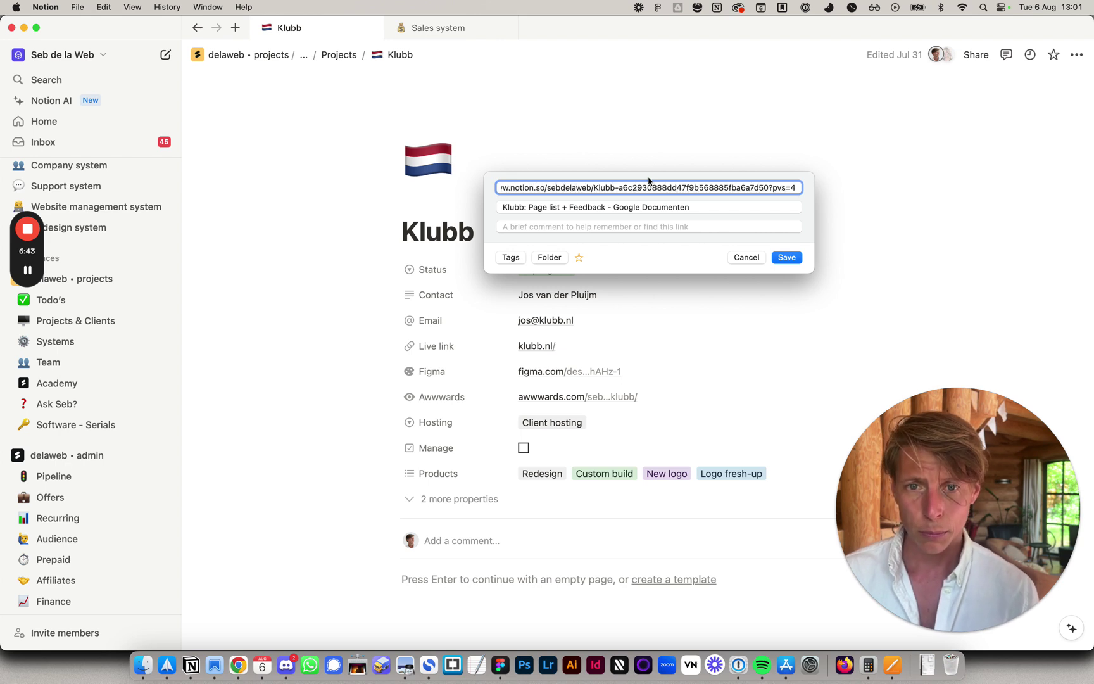
drag(647, 185, 459, 184)
click(613, 189)
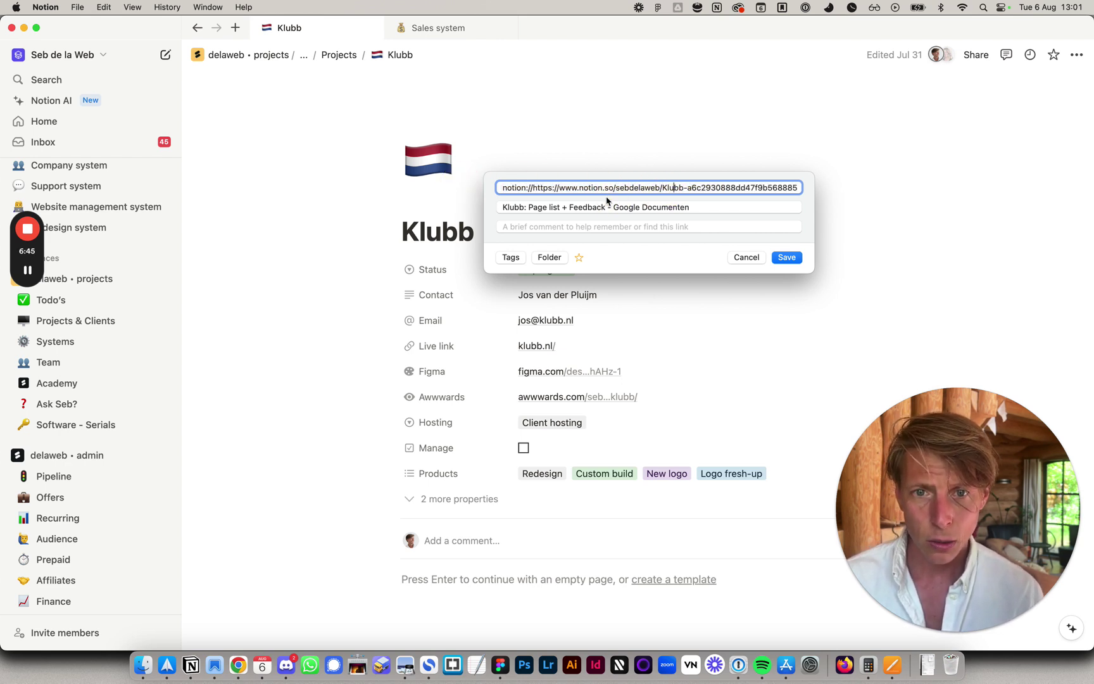
drag(613, 189, 533, 188)
key(BackSpace)
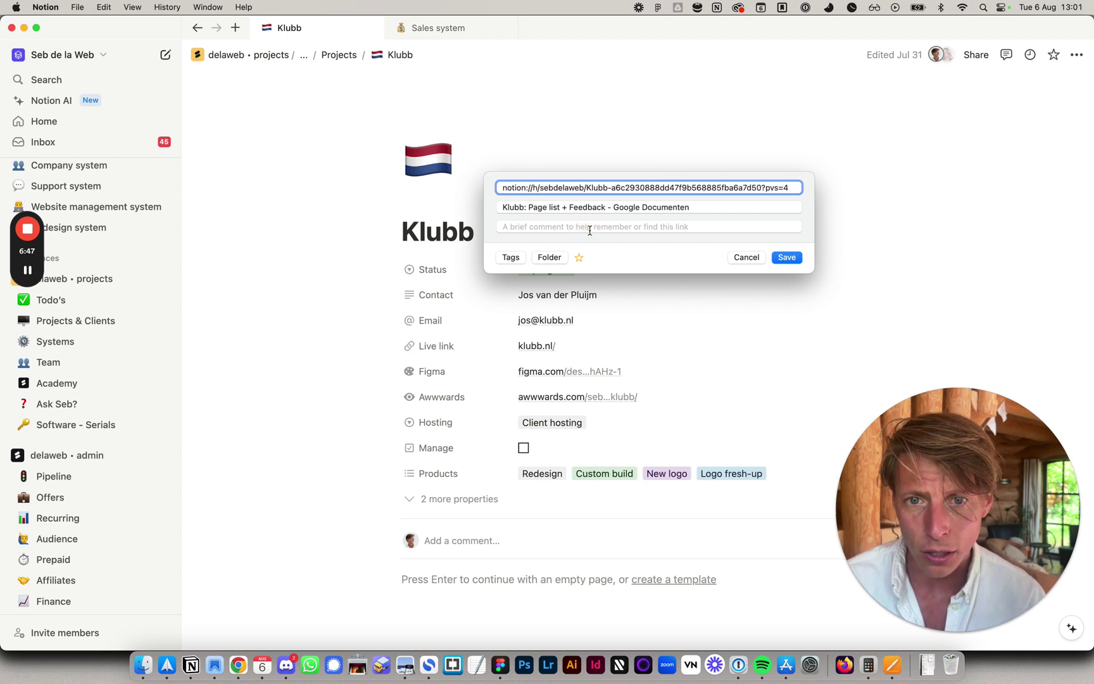
key(BackSpace)
Step: Save the bookmark under the title "Klubb • Notion" and view the Klubb smart list in Anybox
click(576, 207)
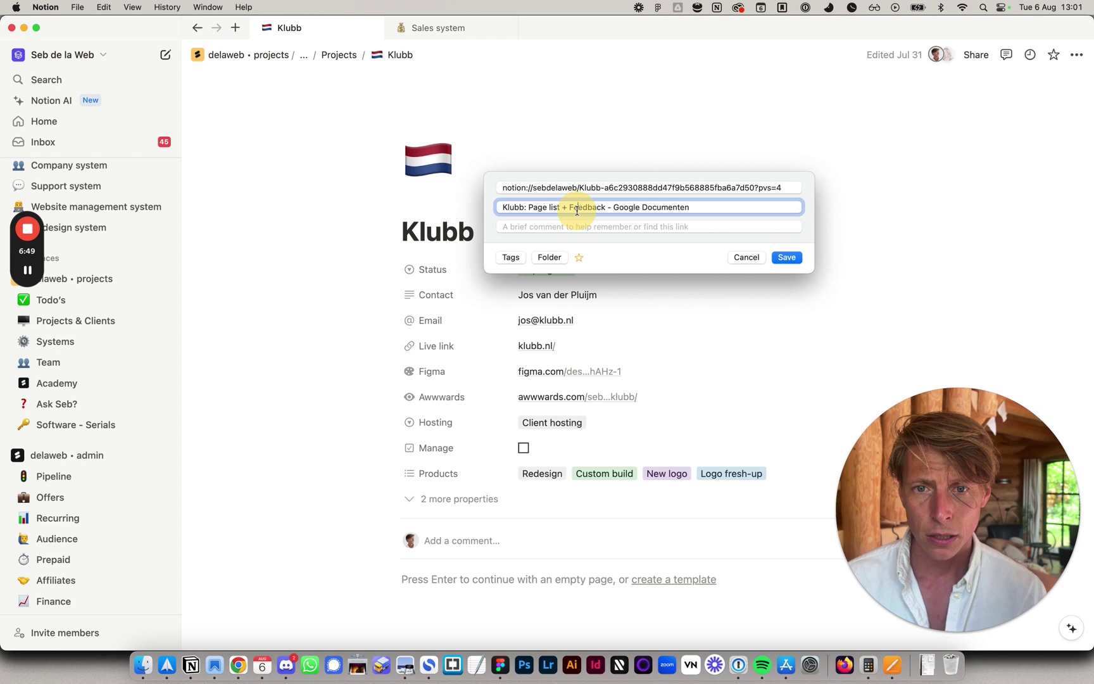
key(super+a)
text(Klubb)
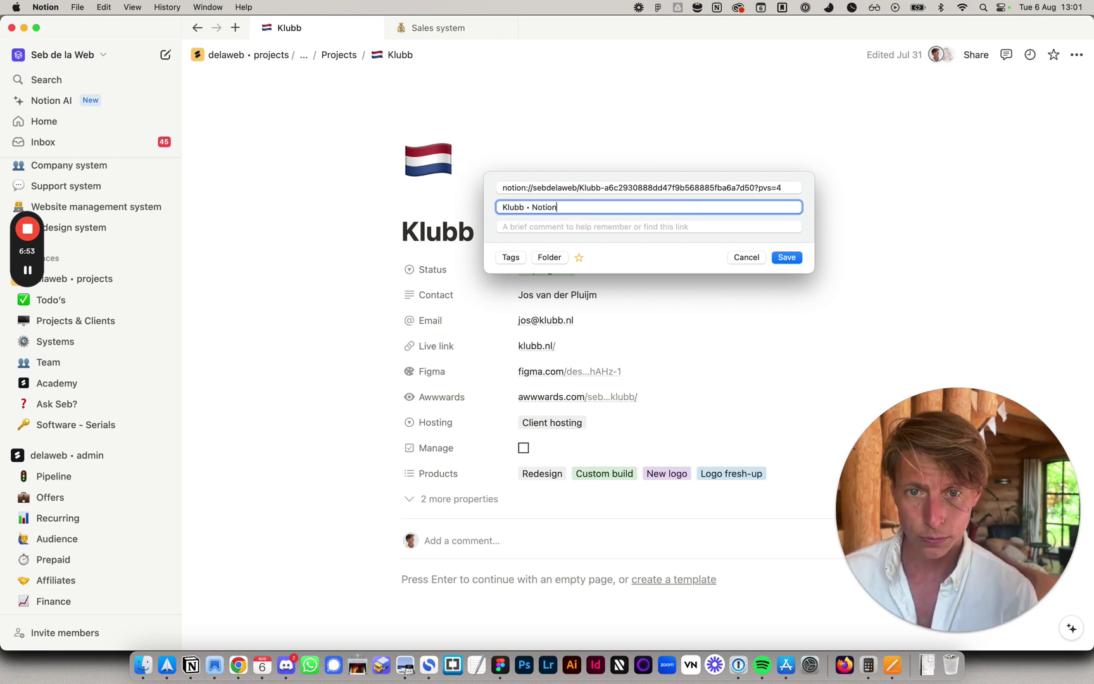
click(786, 258)
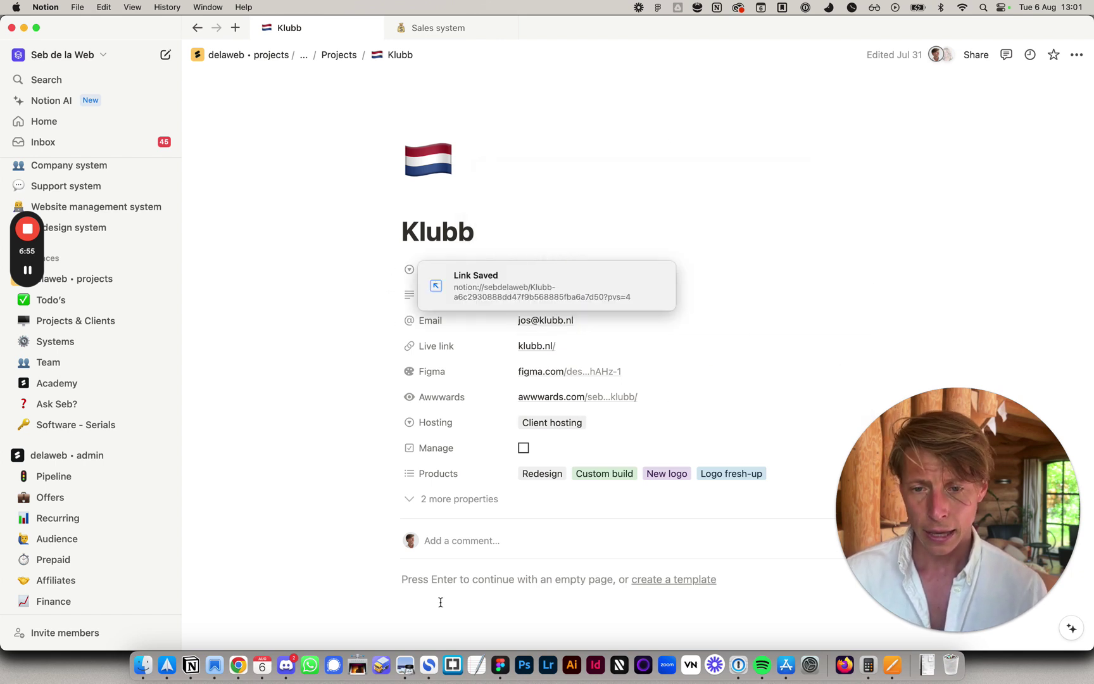
click(215, 665)
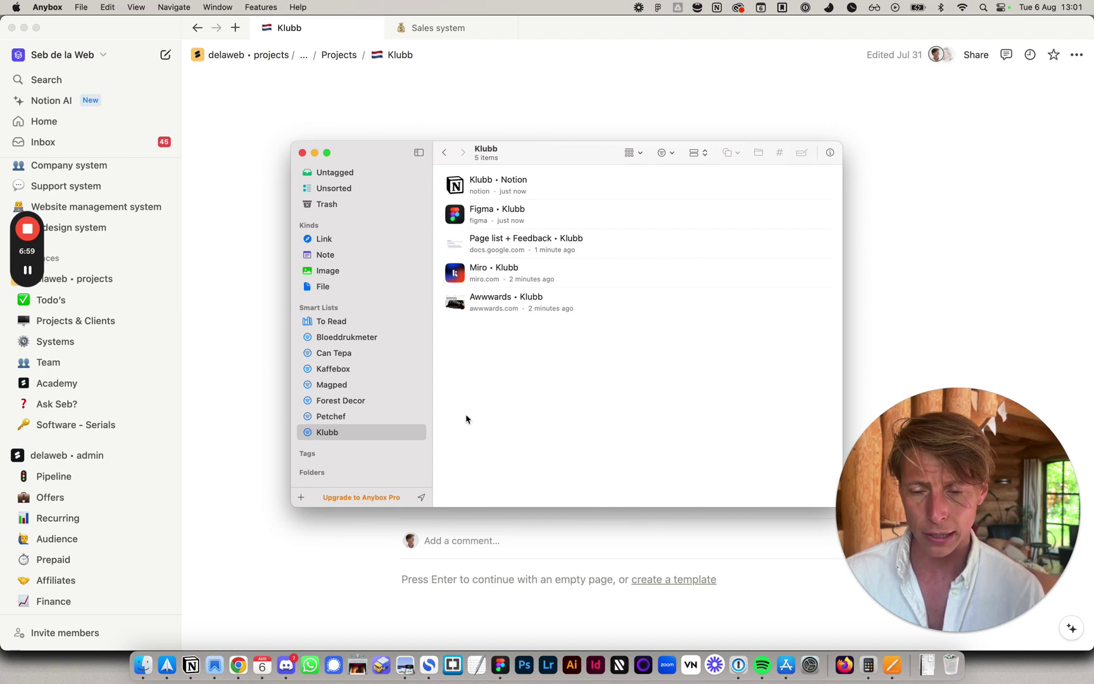
Step: Switch to Chrome, find "klubb" in Anybox Quick Find, and open the "Klubb • Notion" bookmark
click(238, 665)
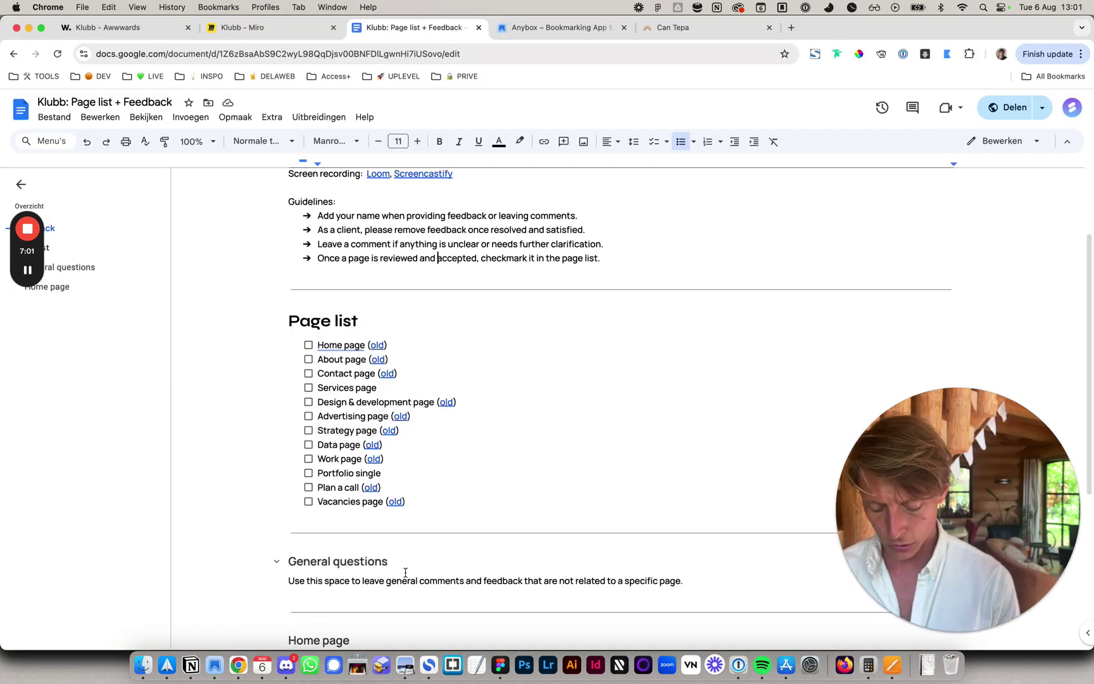
key(super+shift+space)
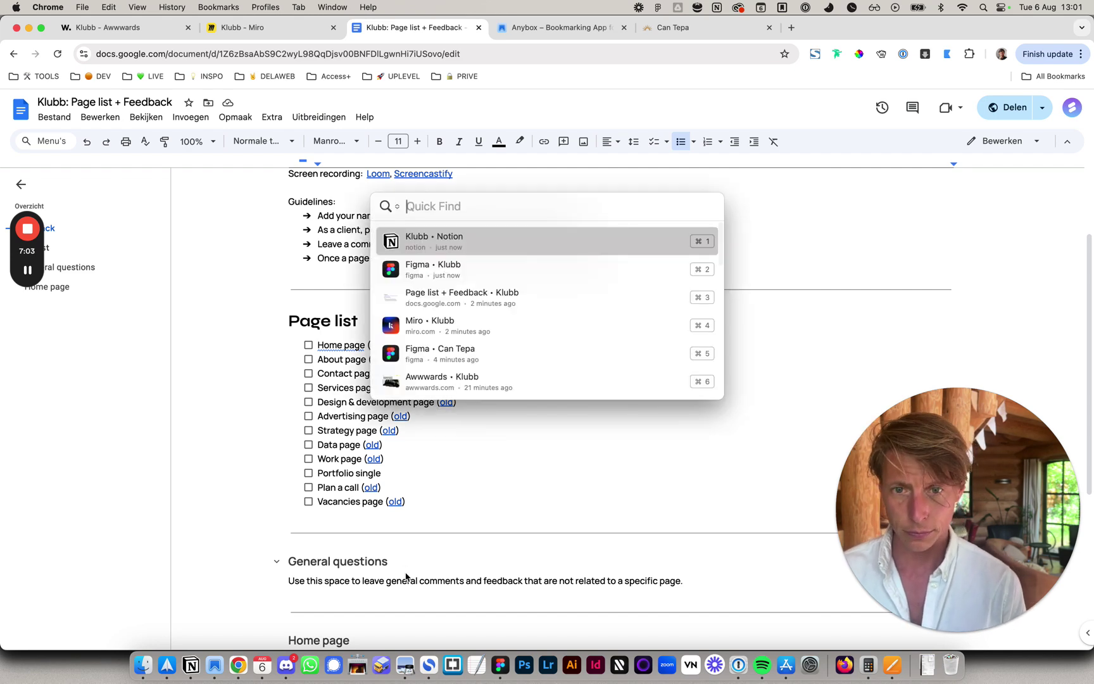
text(klubb)
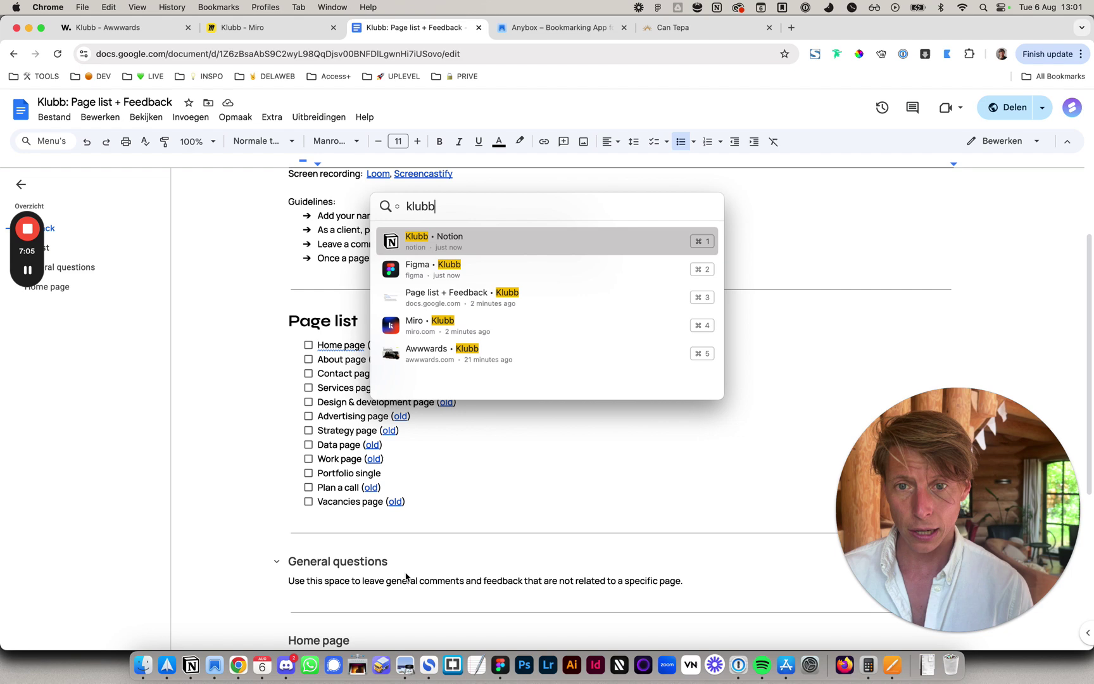
key(Down)
key(Up)
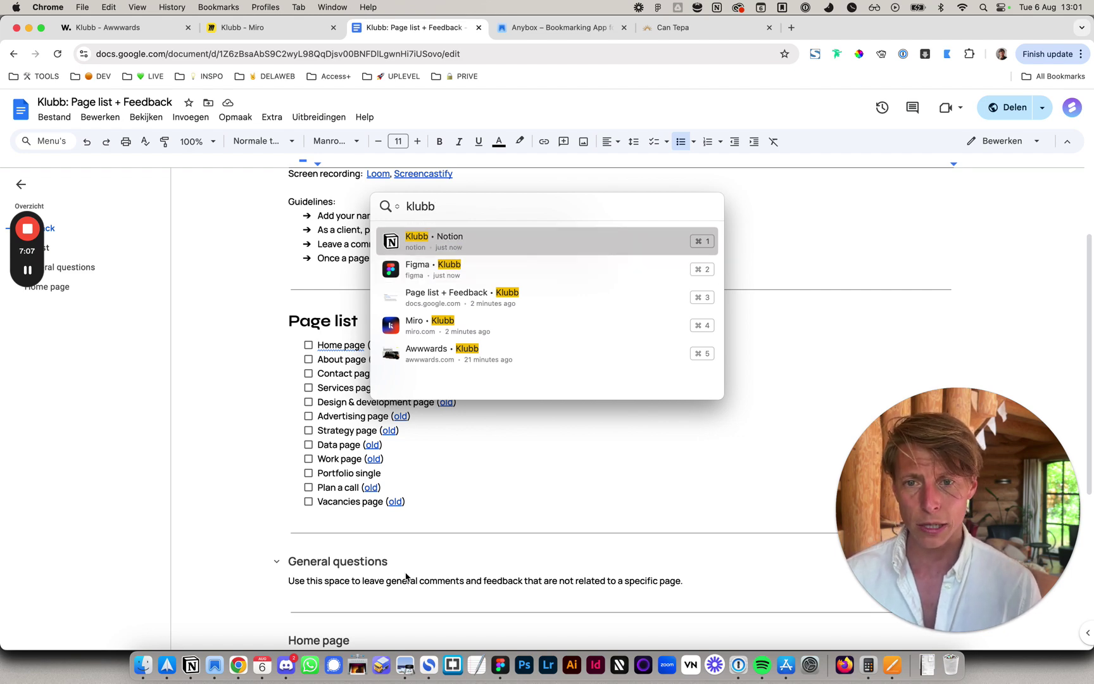
key(super+Return)
key(Return)
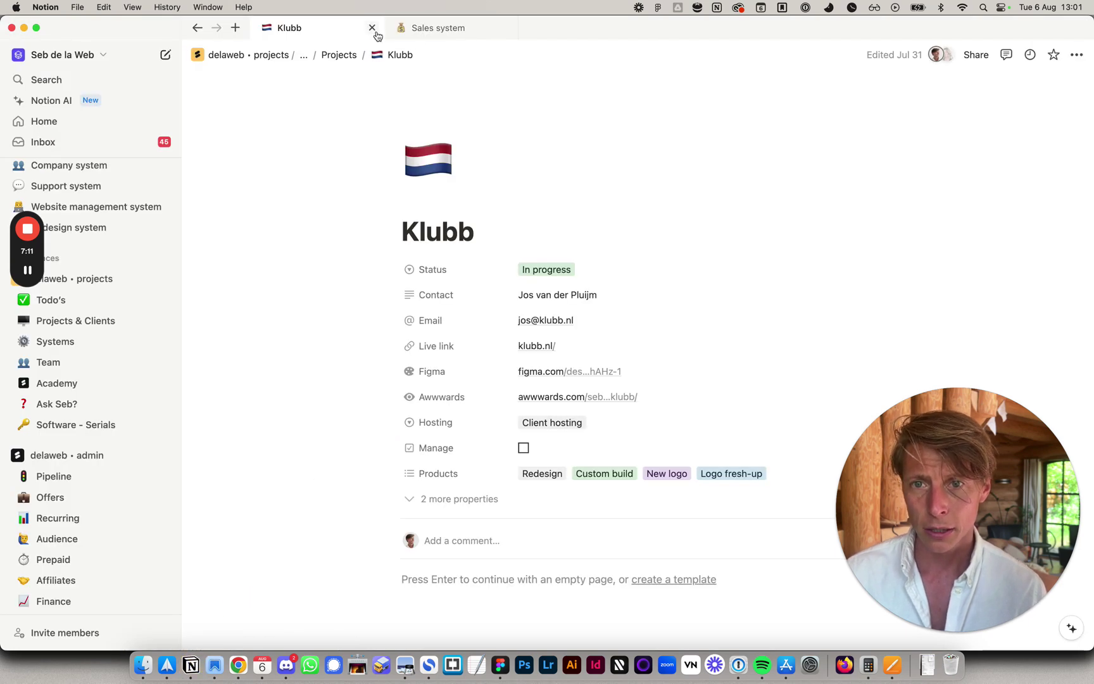
Step: Close the Klubb page in Notion, go to Daily tasks, and reopen Klubb from Chrome by finding "klubb" in Anybox Quick Find
click(372, 28)
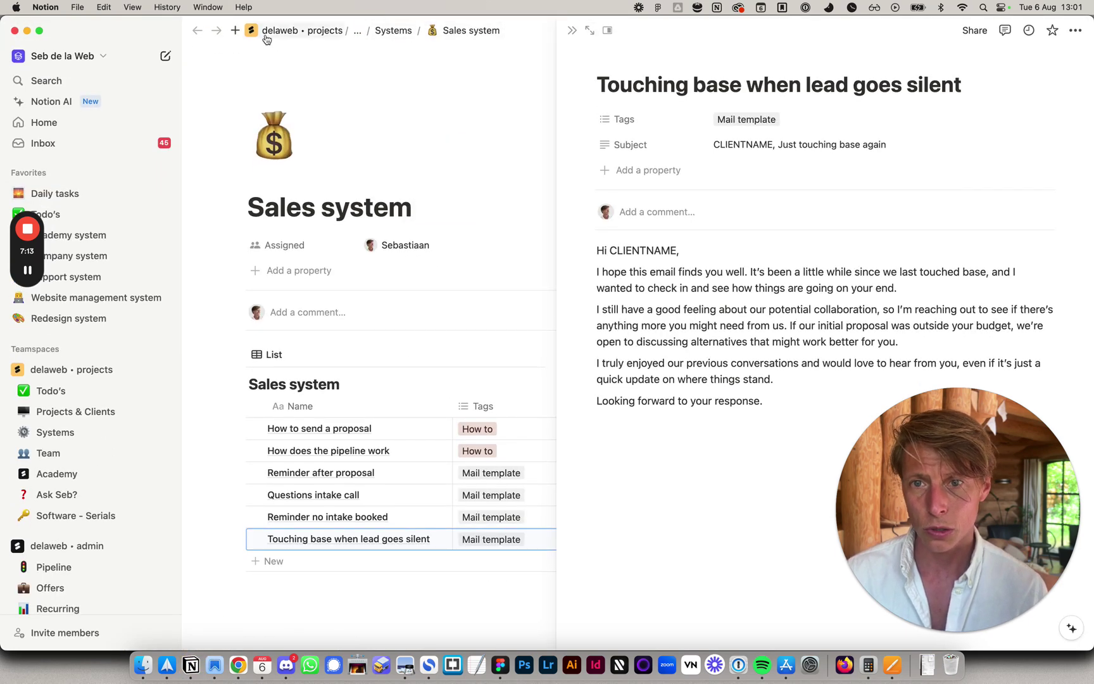
click(86, 193)
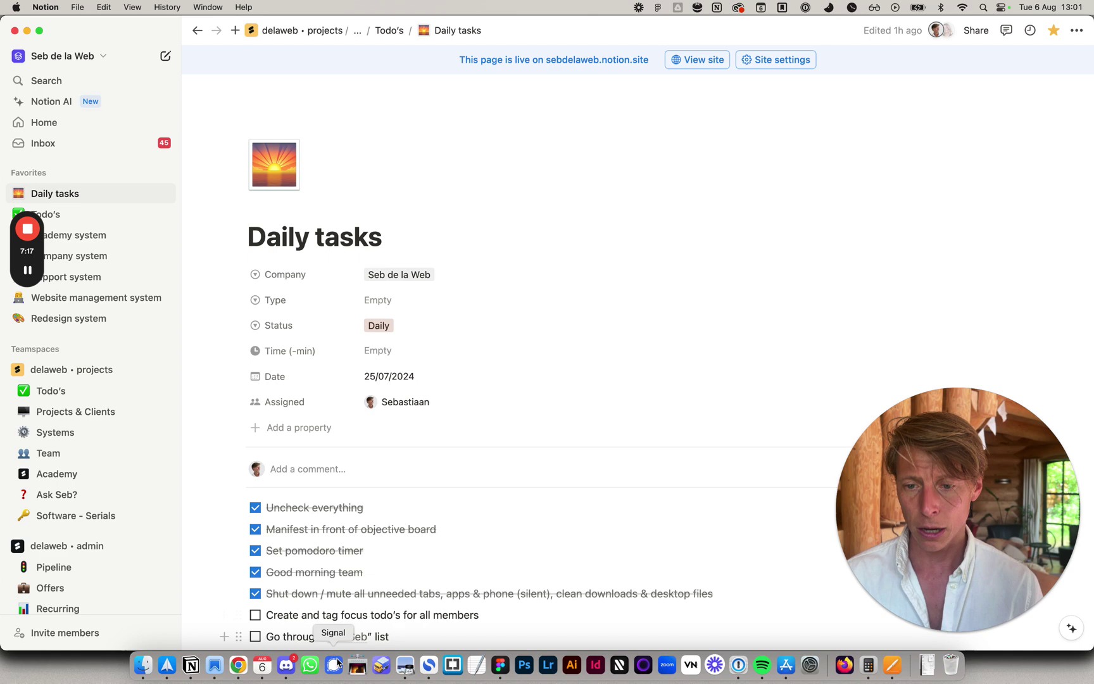
key(super+Tab)
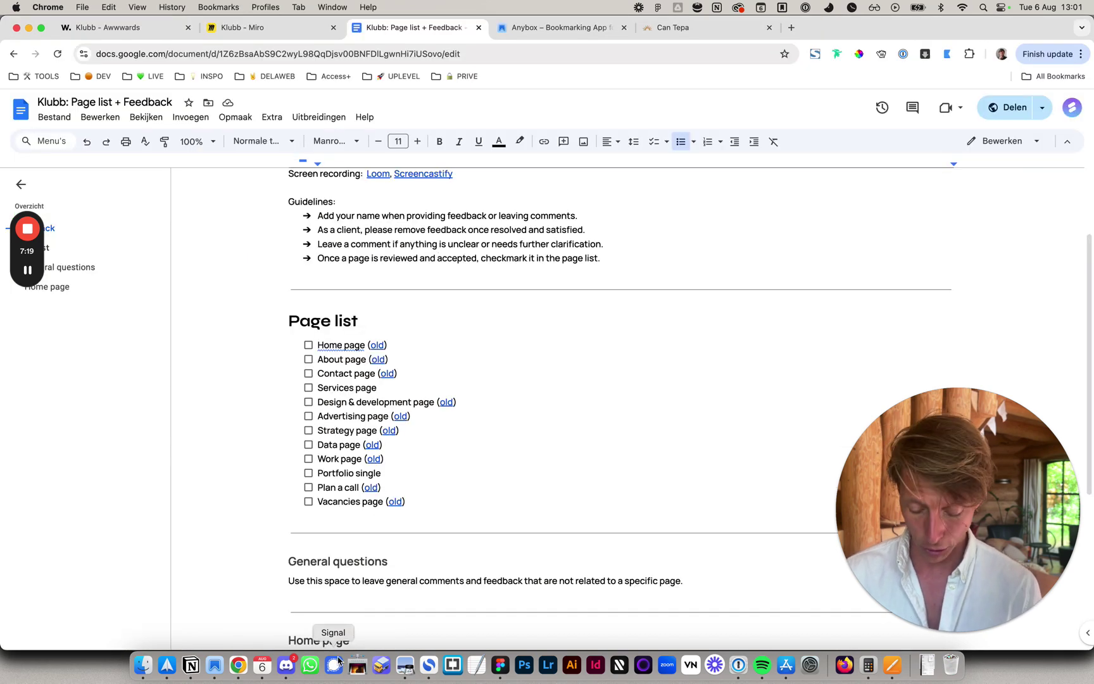
key(super+space)
text(klubb)
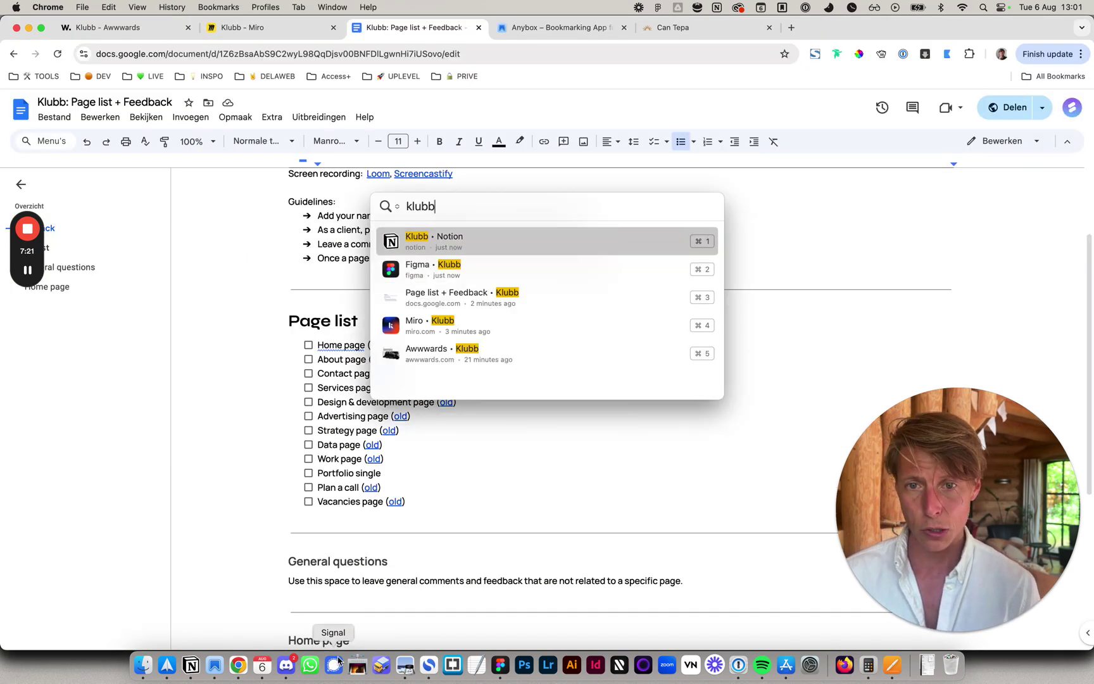
key(Return)
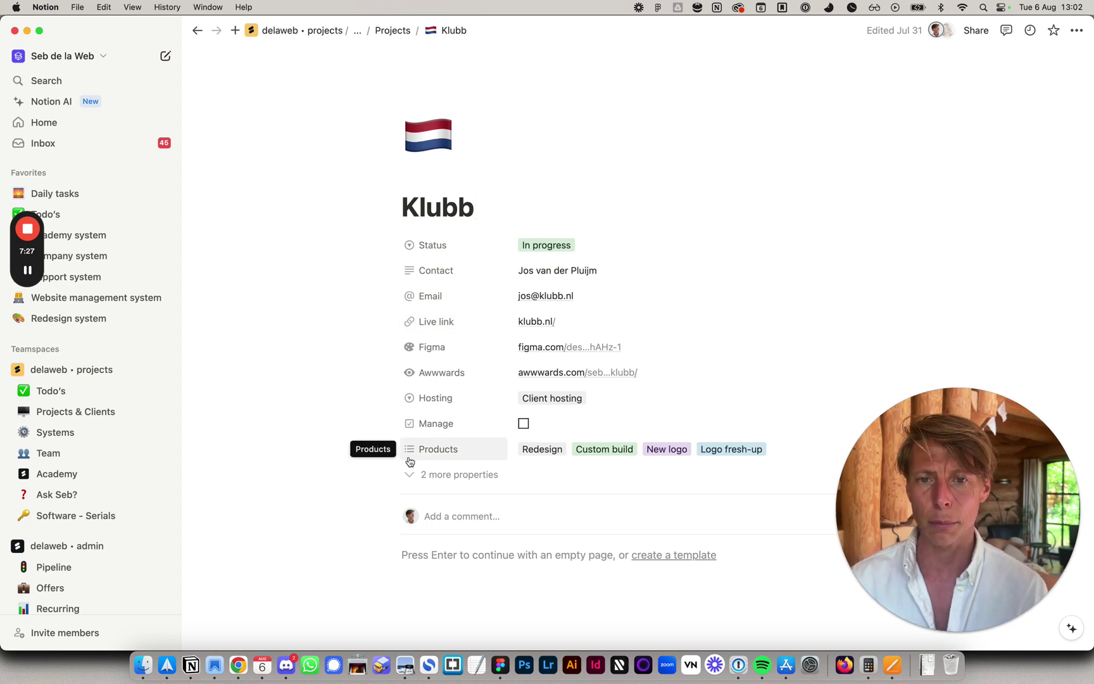
Step: In Anybox, examine the text and image metadata options of the "Figma • Klubb" bookmark and leave them without saving
click(214, 665)
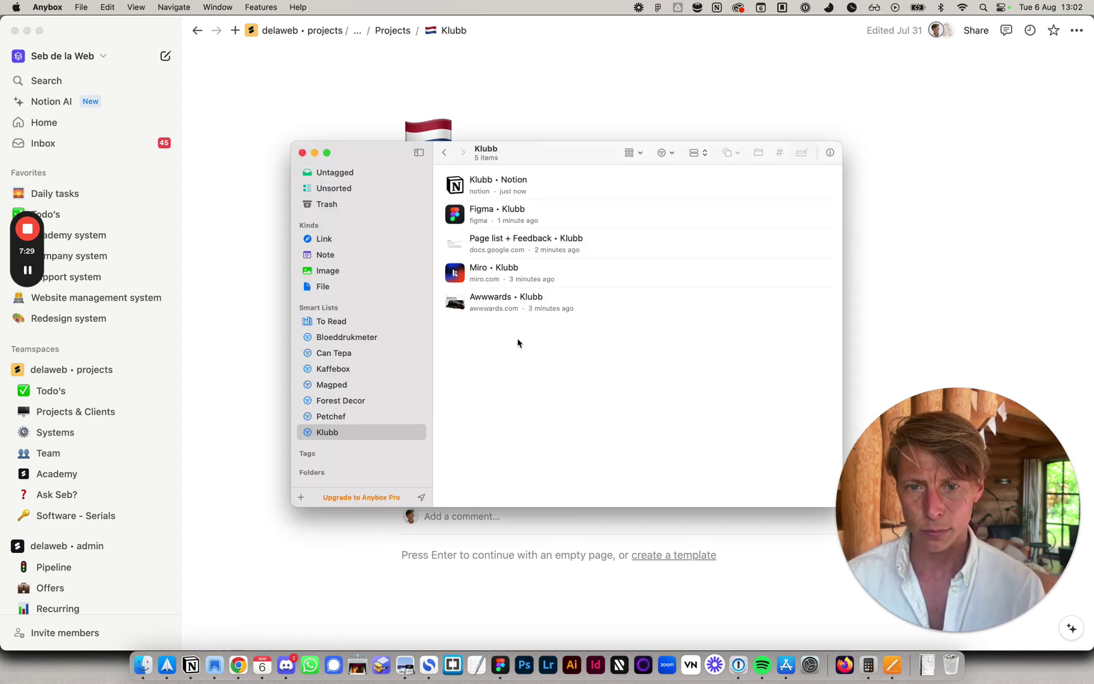
click(521, 269)
right_click(523, 268)
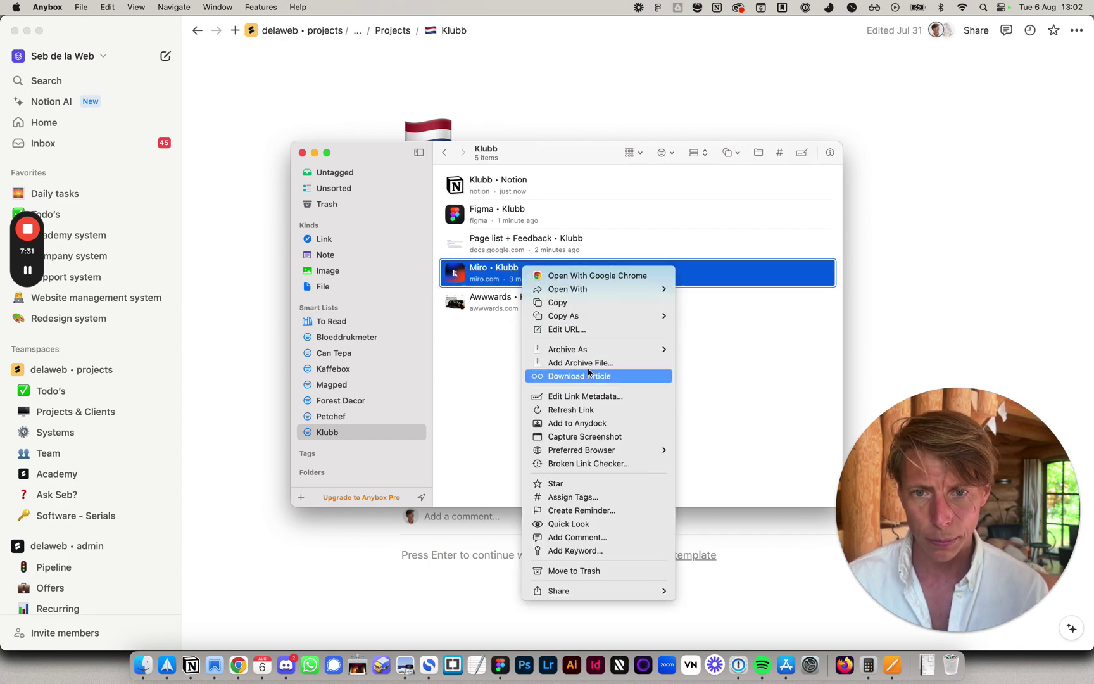
click(489, 220)
right_click(492, 215)
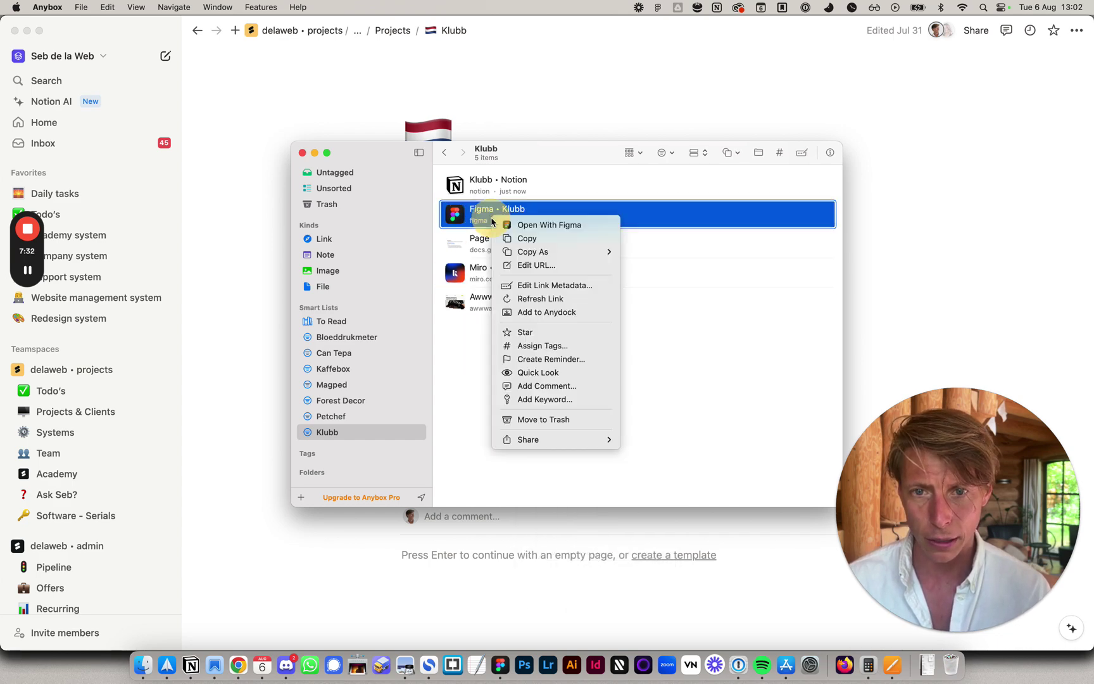
click(554, 286)
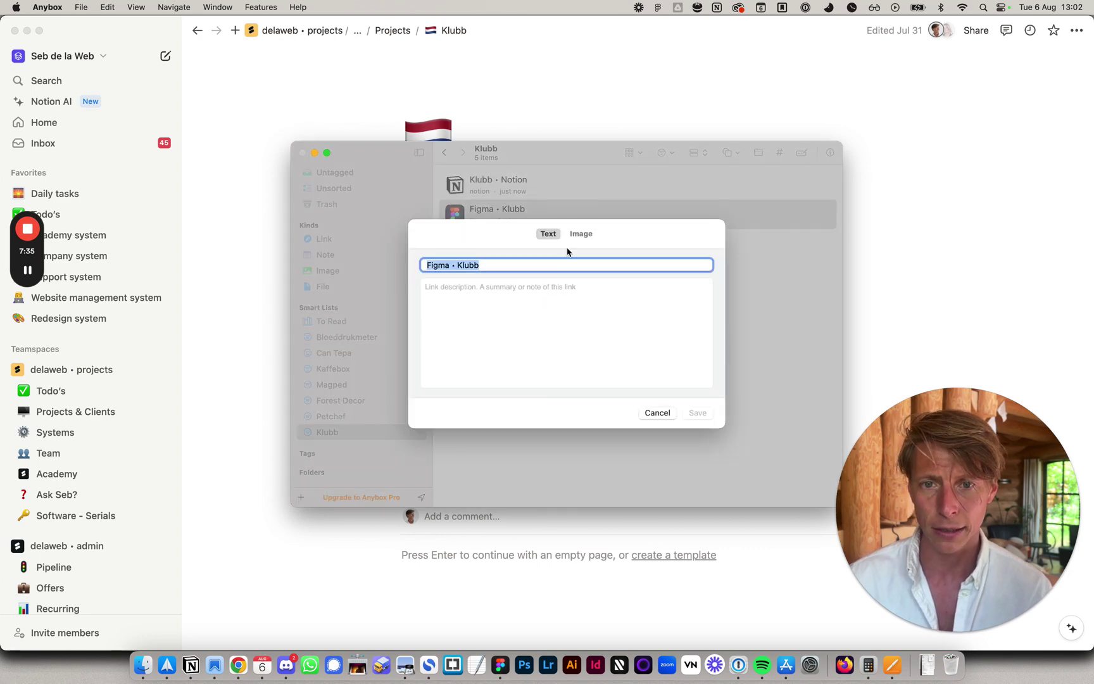
click(580, 234)
click(548, 234)
click(657, 413)
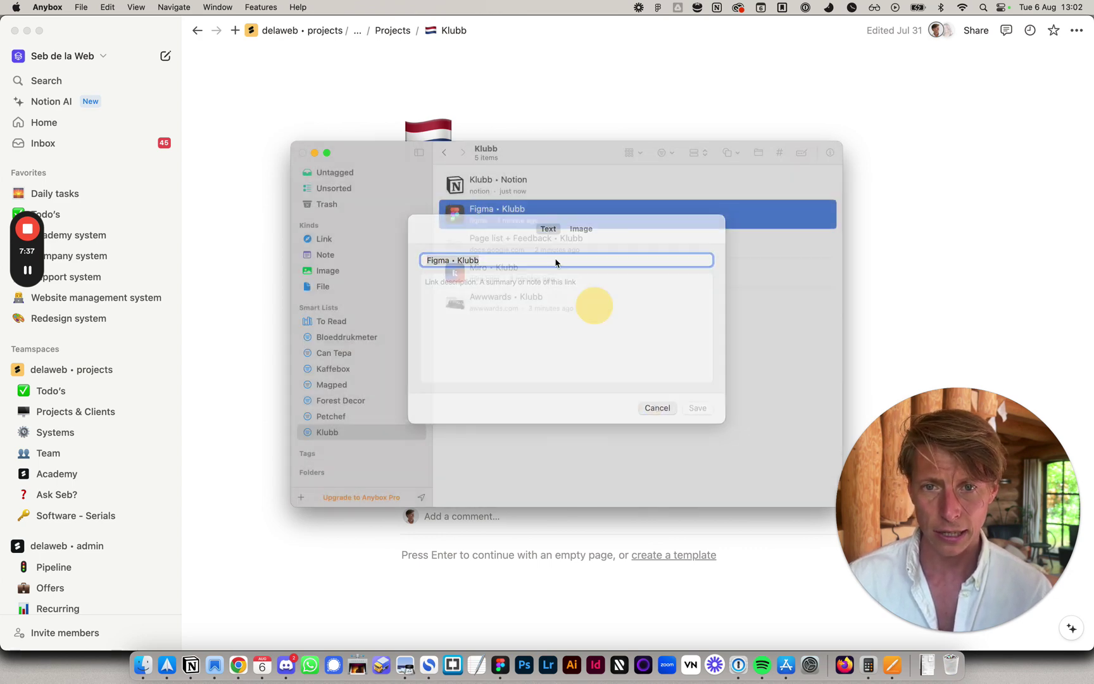
Step: Refresh the link of the "Figma • Klubb" bookmark
right_click(513, 216)
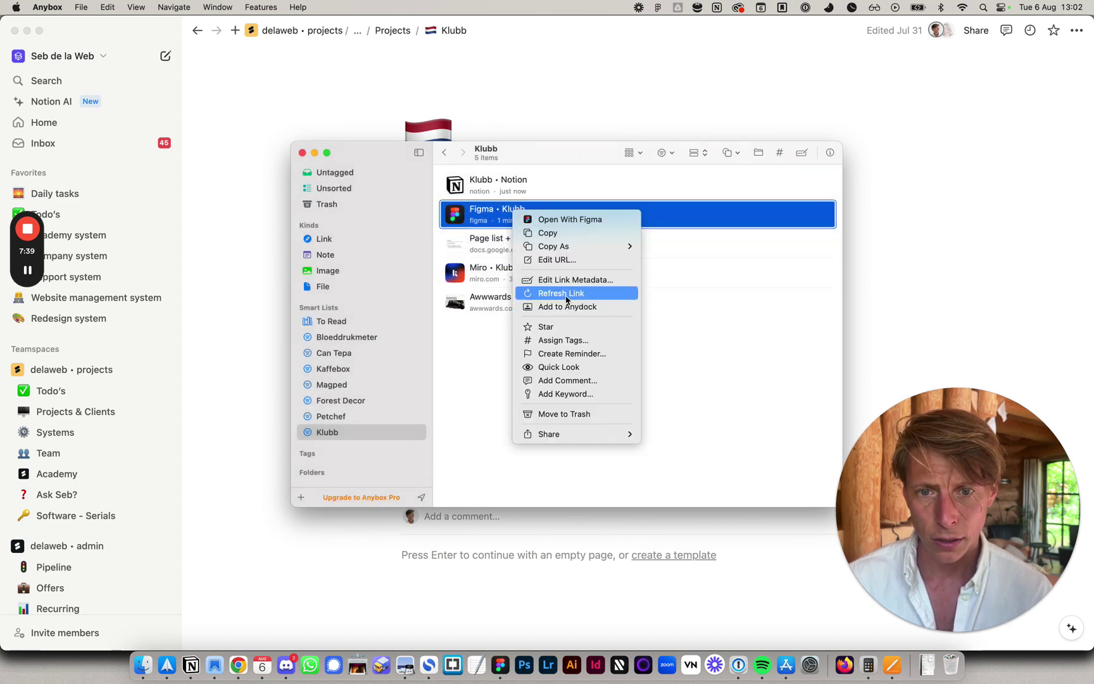
click(566, 298)
click(561, 272)
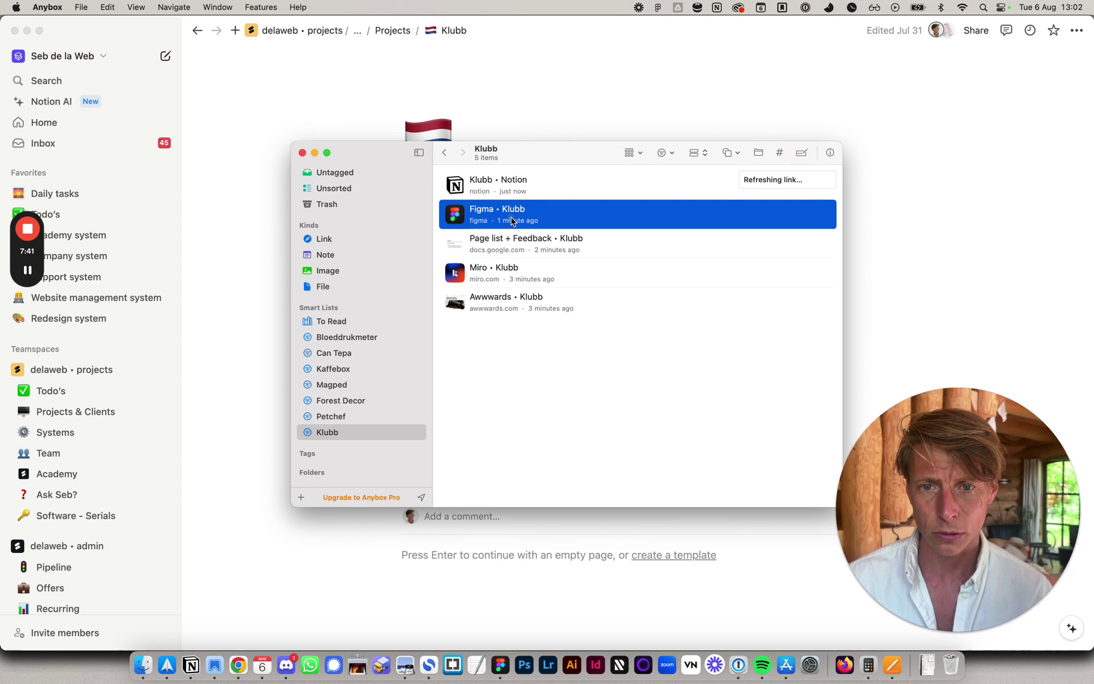
Step: Examine the "Figma • Klubb" bookmark's URL without changing it, and switch back to Chrome
right_click(513, 216)
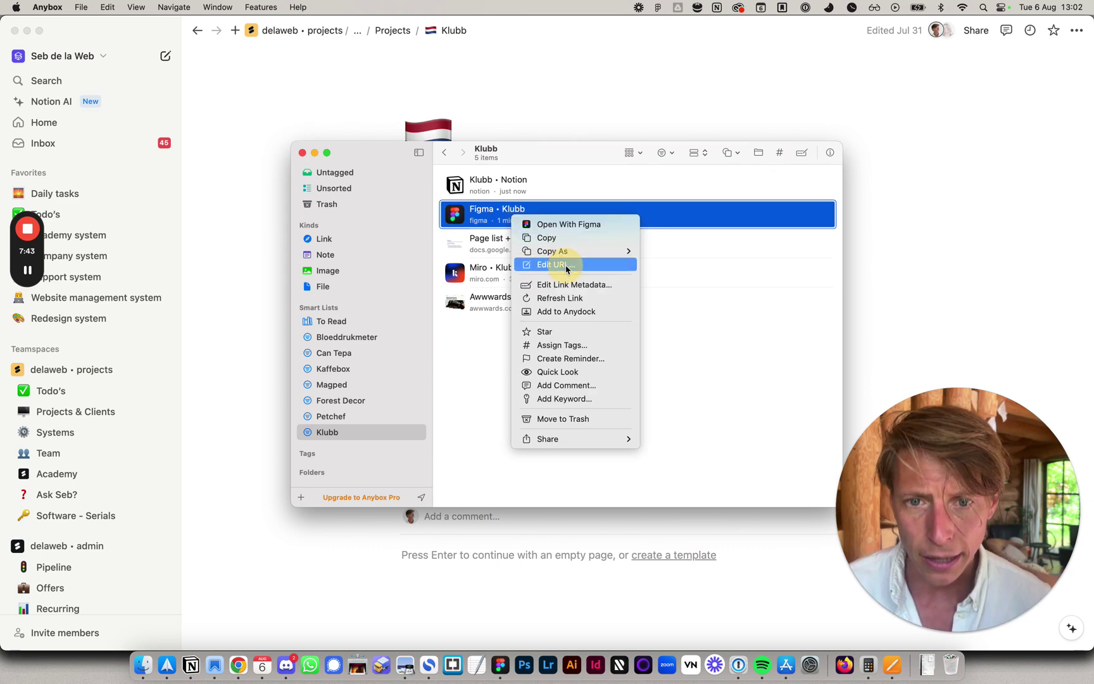
click(564, 265)
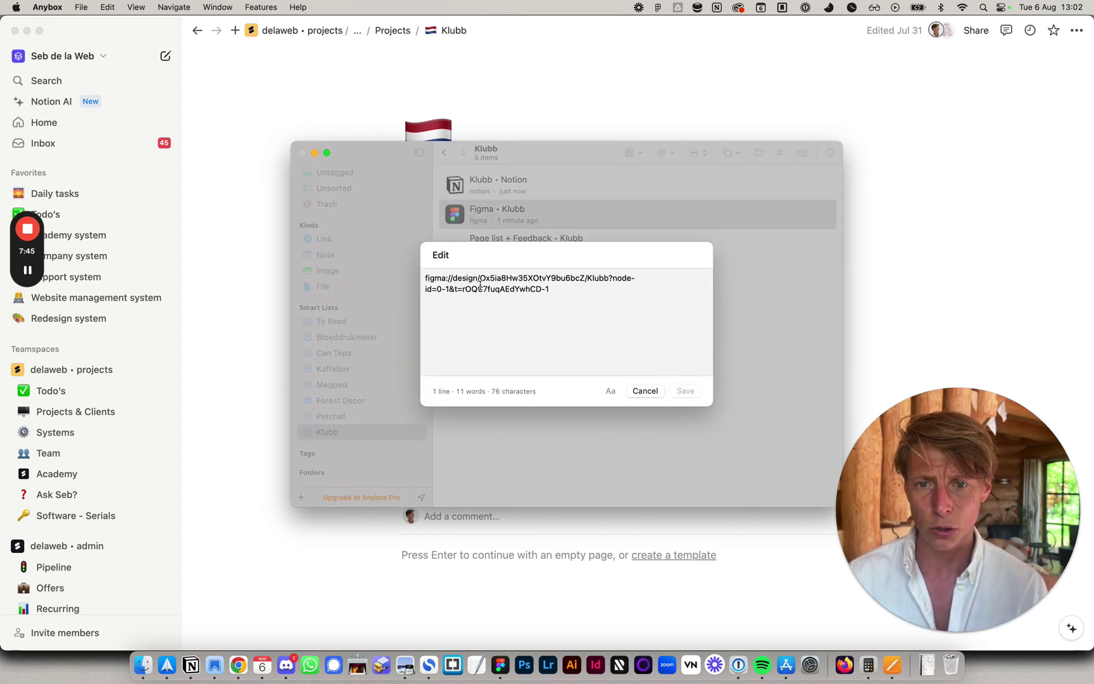
click(645, 391)
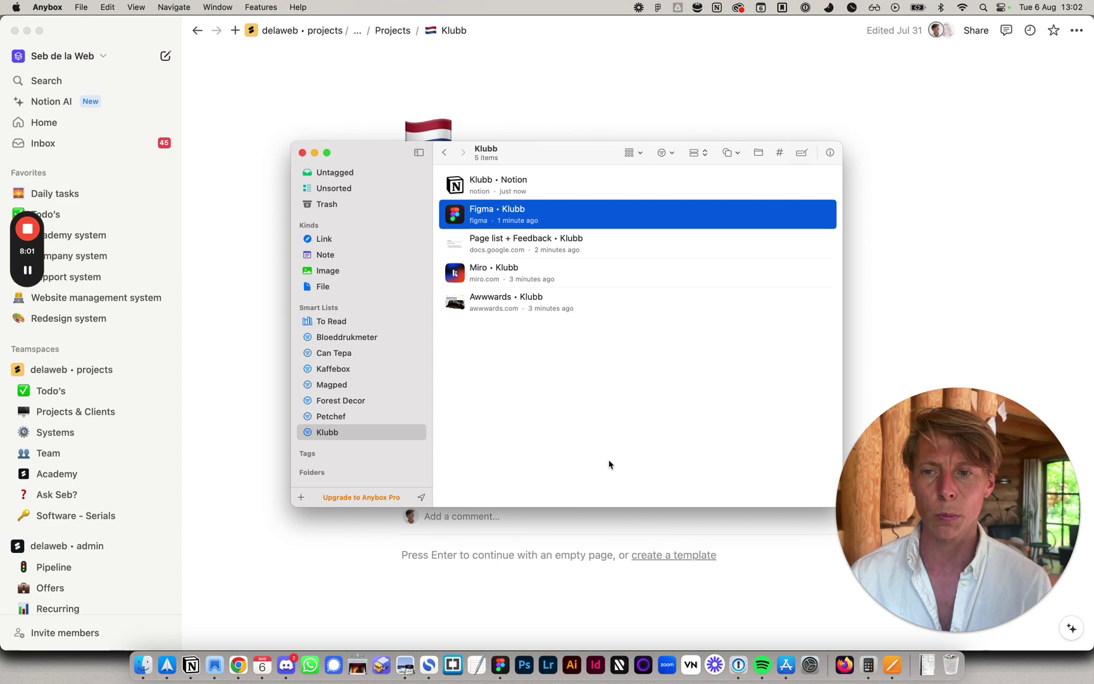
click(238, 665)
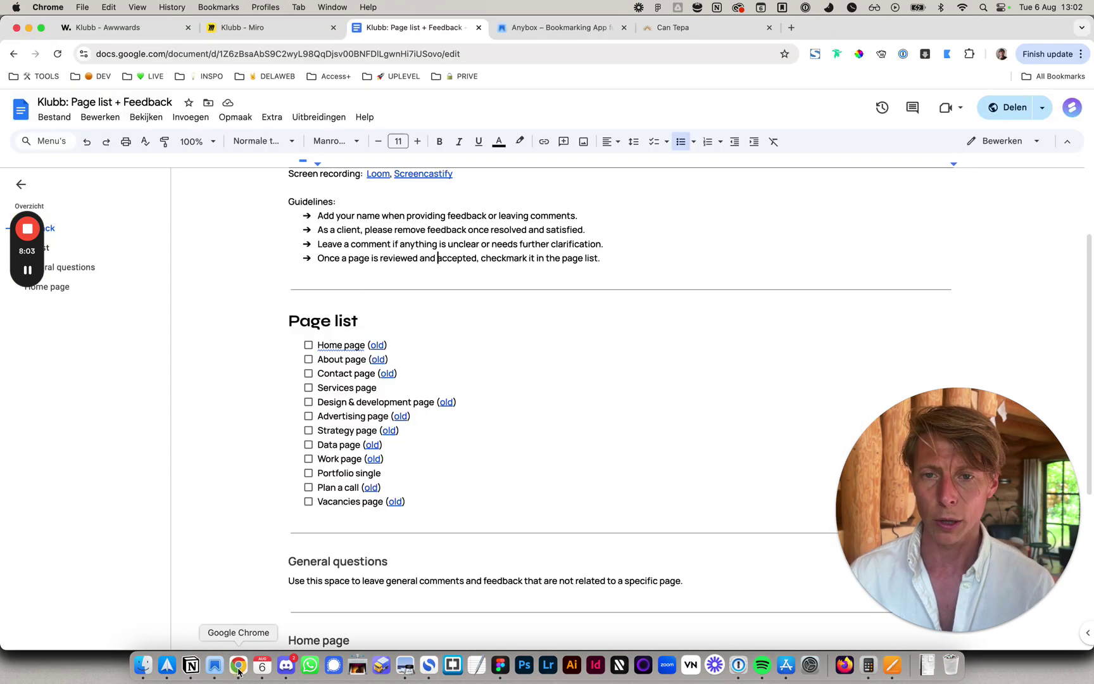
Step: Go to the Anybox website and examine its Free and Pro plans, including the monthly, yearly and lifetime prices
click(566, 29)
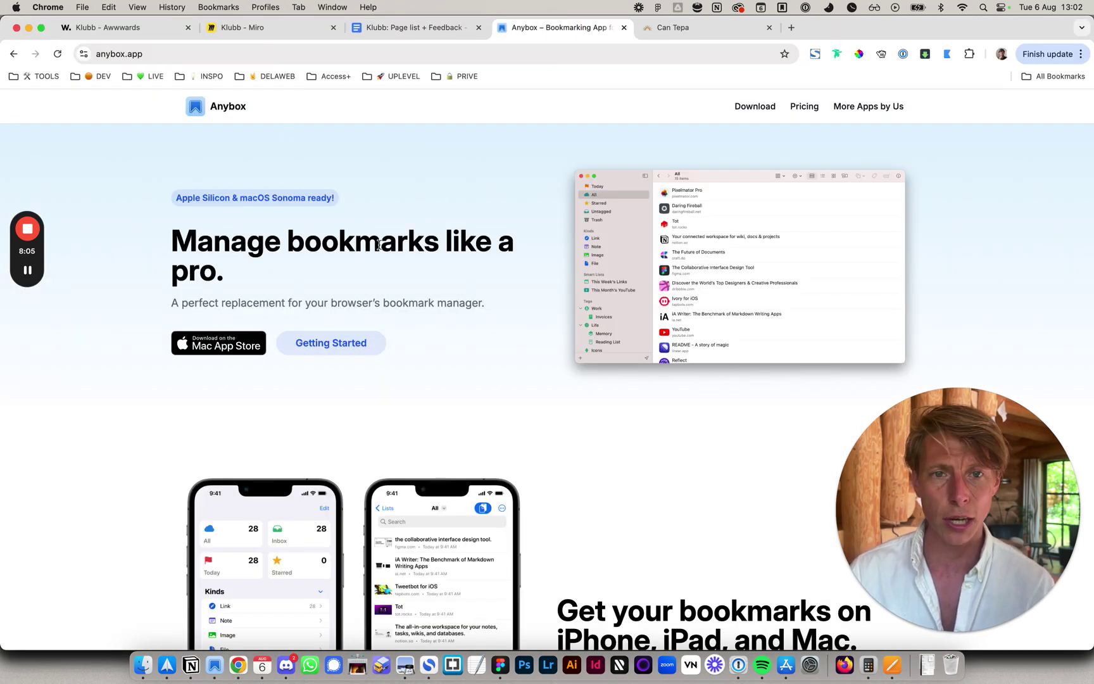
scroll(379, 245, down, 20)
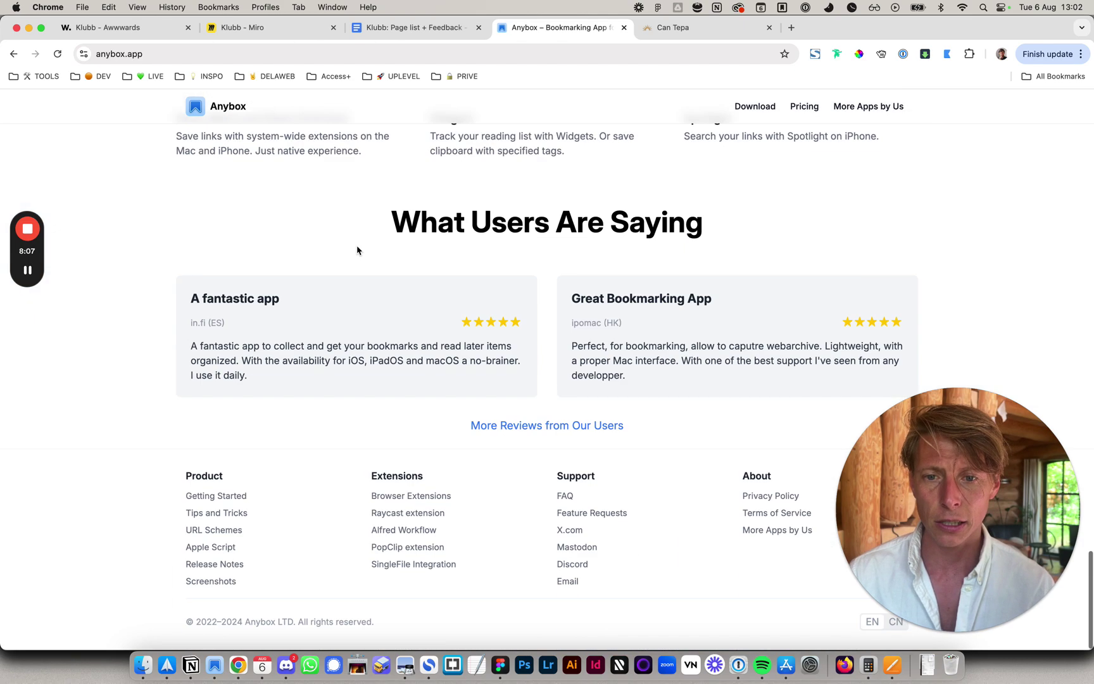
scroll(358, 249, up, 20)
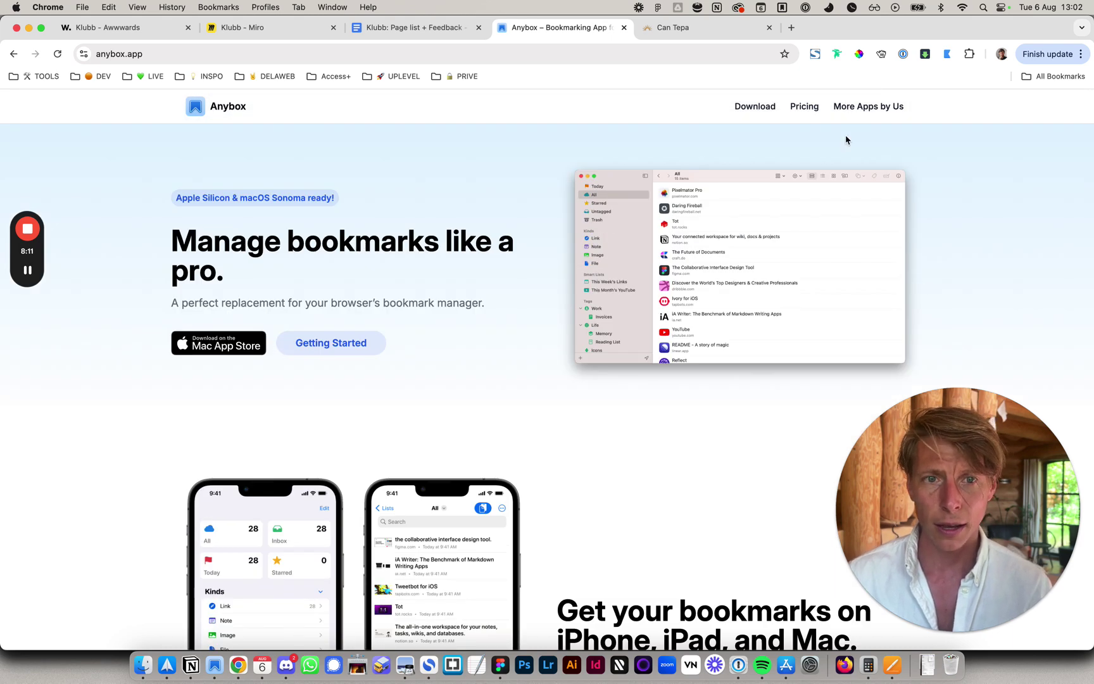
click(804, 106)
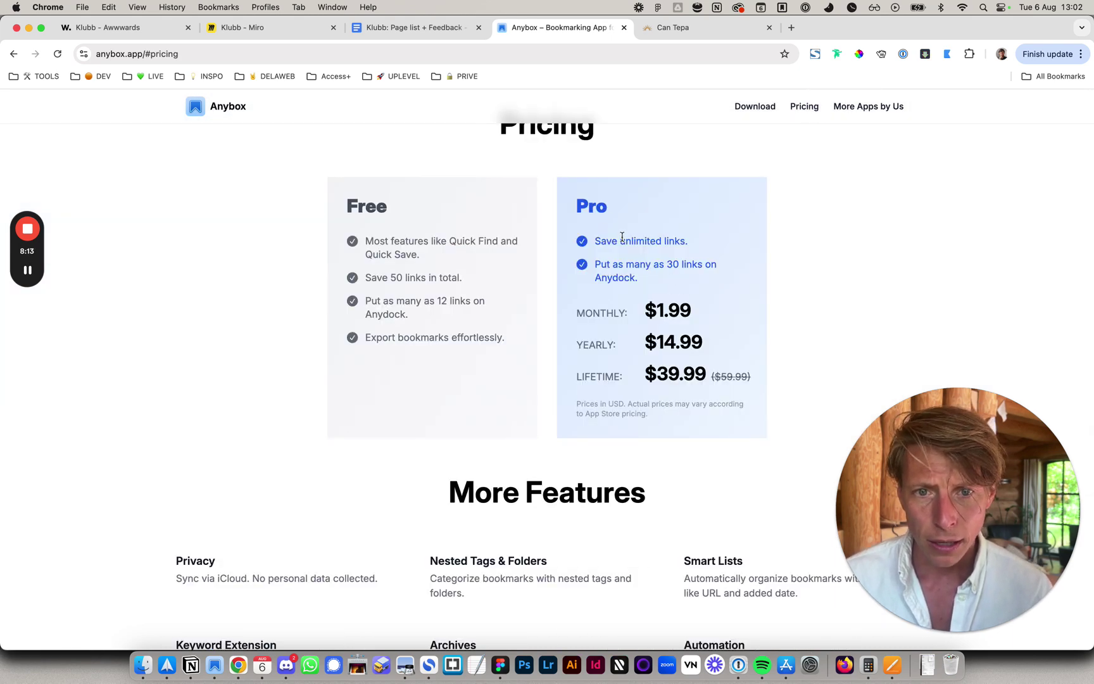
triple_click(722, 347)
click(727, 353)
double_click(683, 350)
click(689, 348)
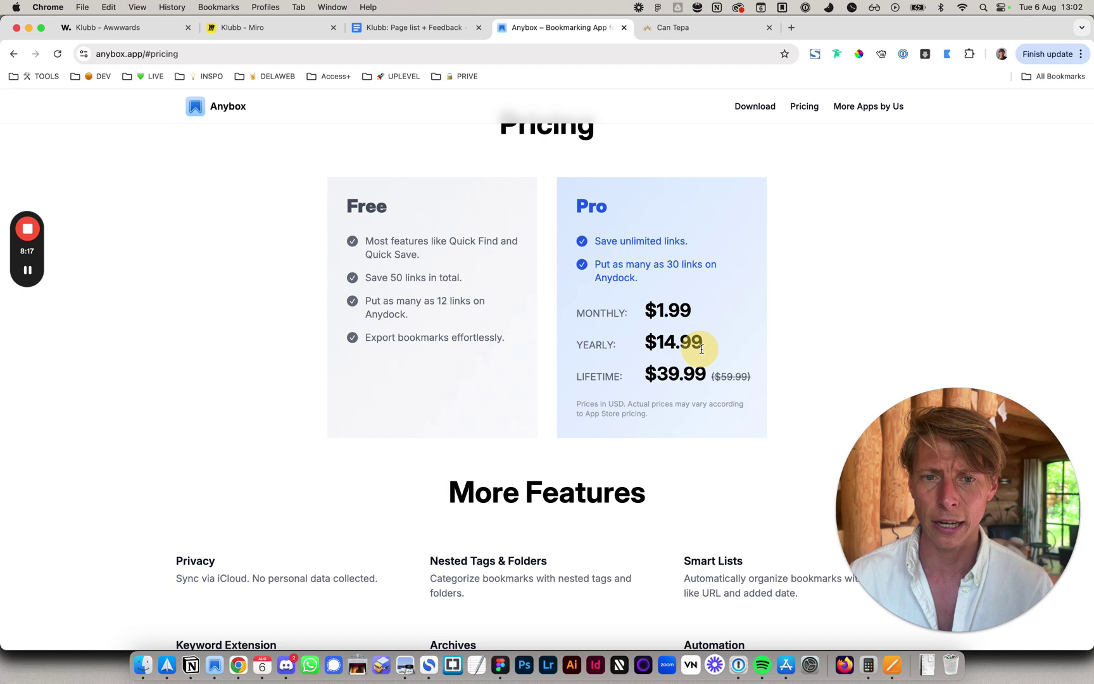
double_click(696, 373)
click(725, 355)
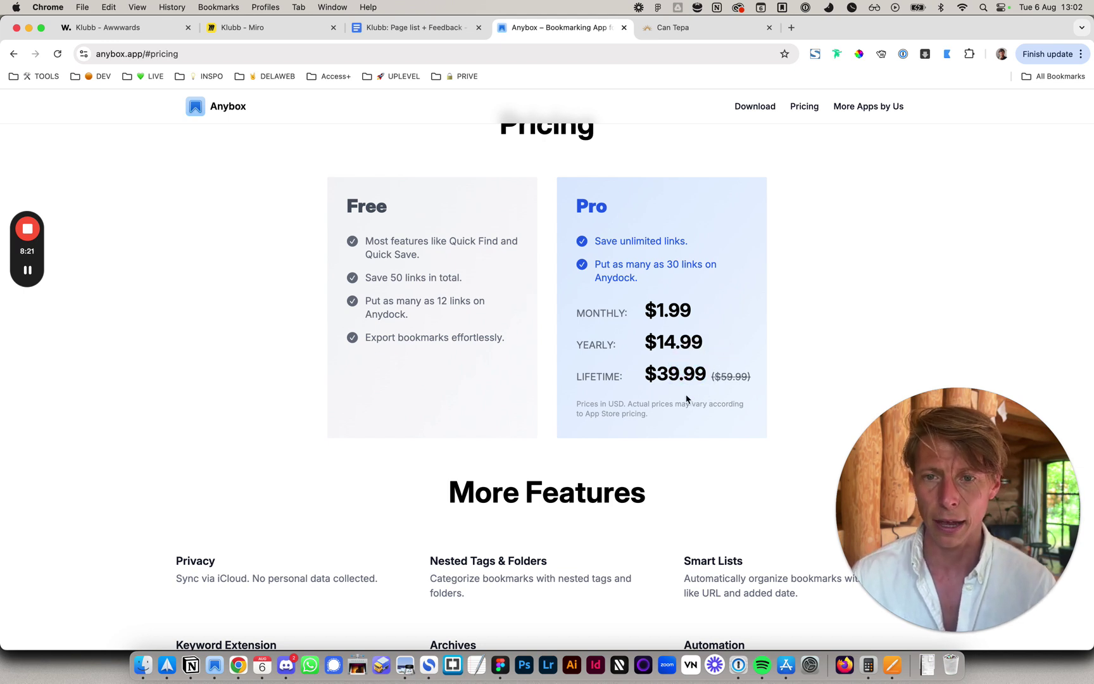
scroll(689, 399, up, 1)
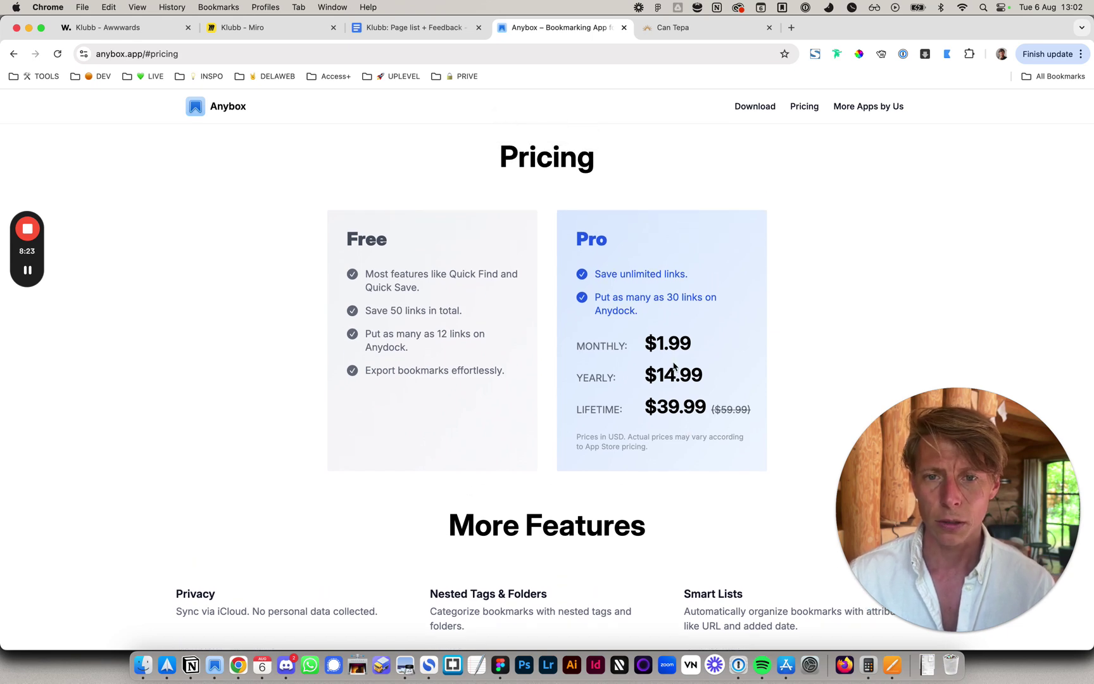
Step: Review the feature sections on the Anybox home page, including the floating bookmarks bar and Quick Find search
scroll(673, 366, up, 5)
scroll(672, 366, up, 5)
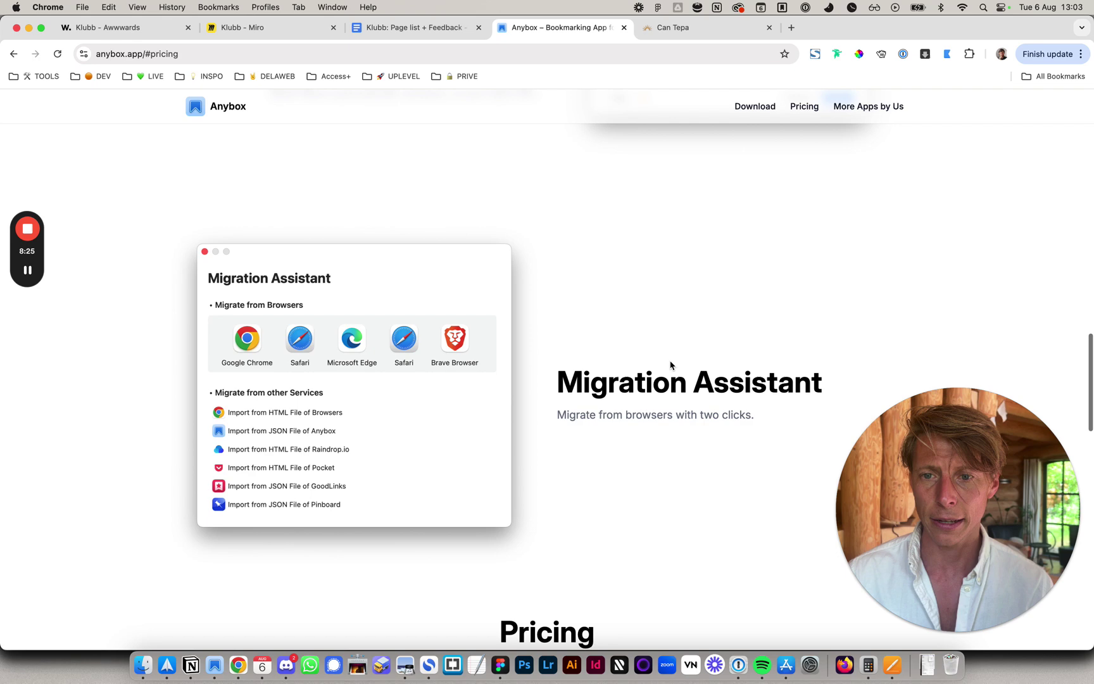
scroll(670, 366, up, 20)
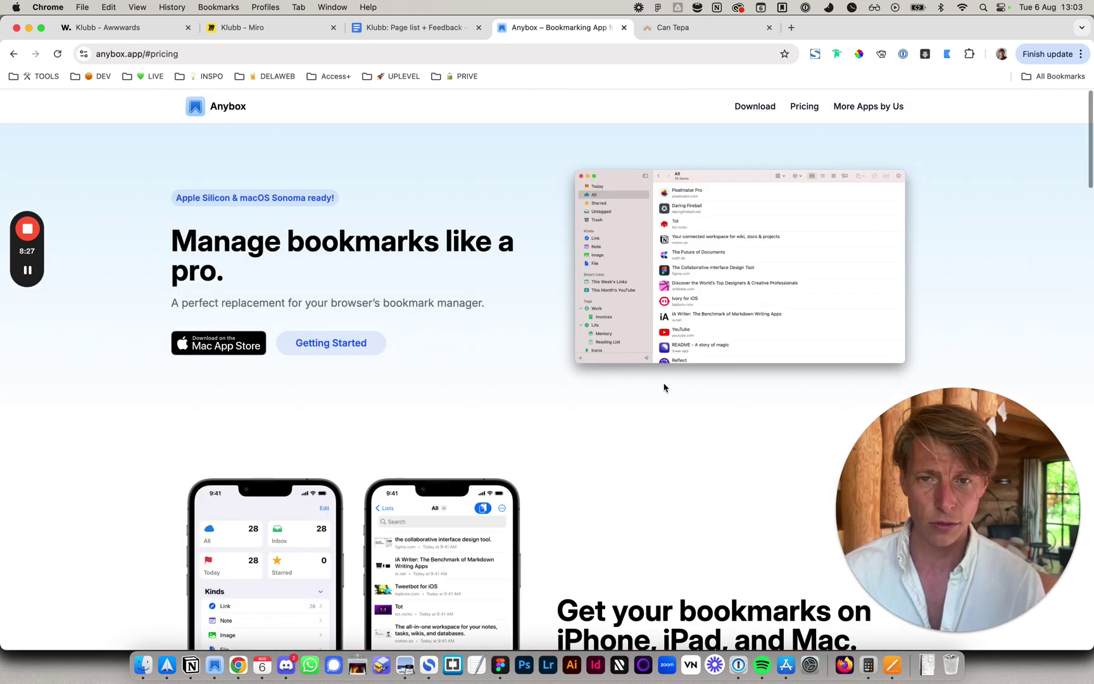
scroll(662, 388, down, 20)
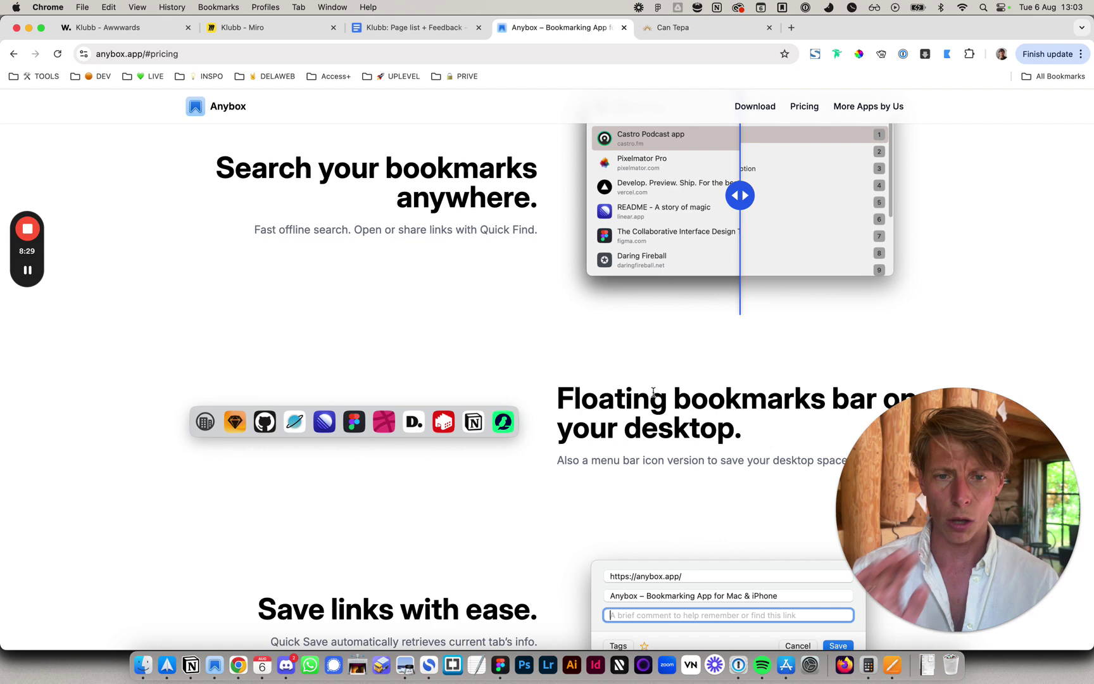
scroll(654, 392, down, 3)
triple_click(662, 295)
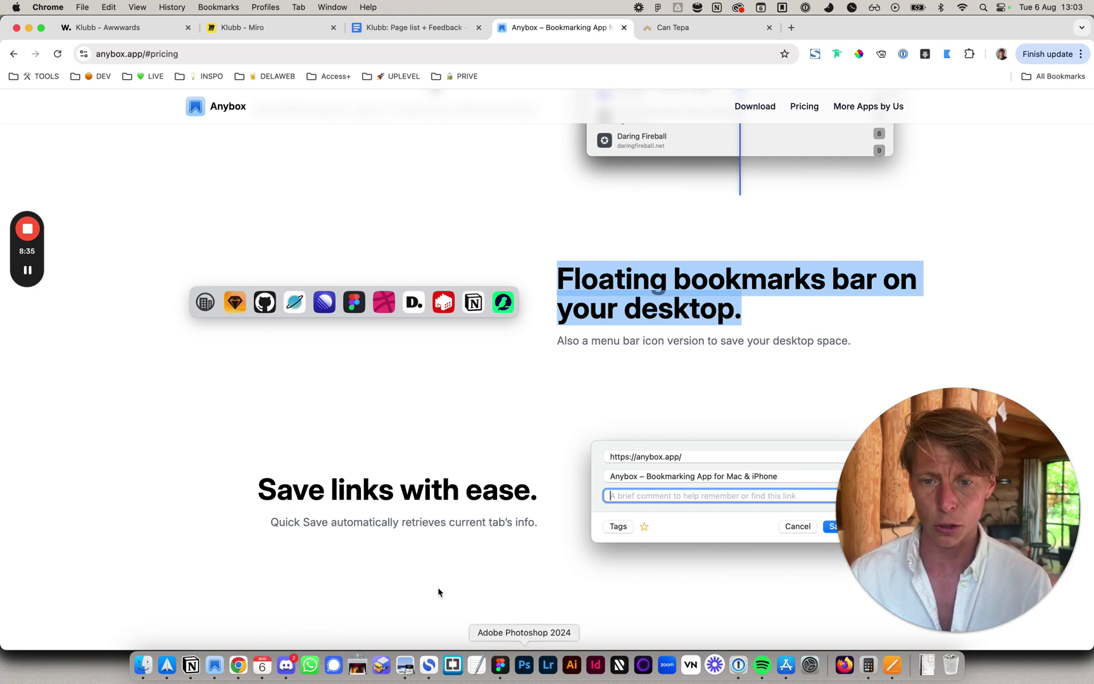
scroll(468, 413, up, 5)
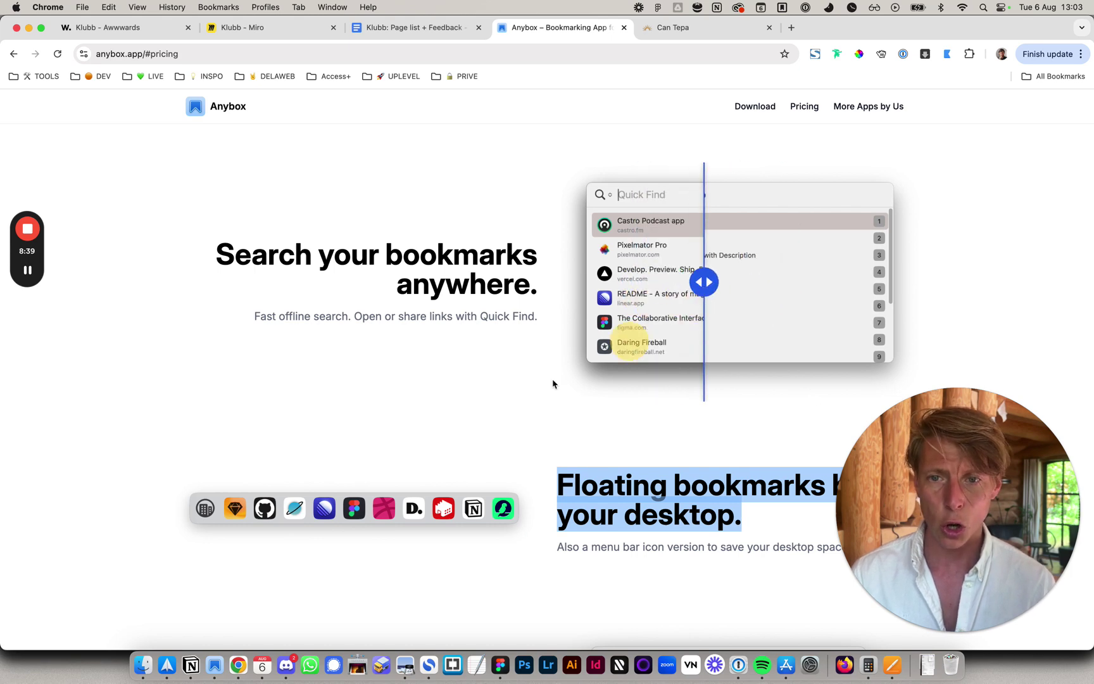
scroll(481, 423, up, 15)
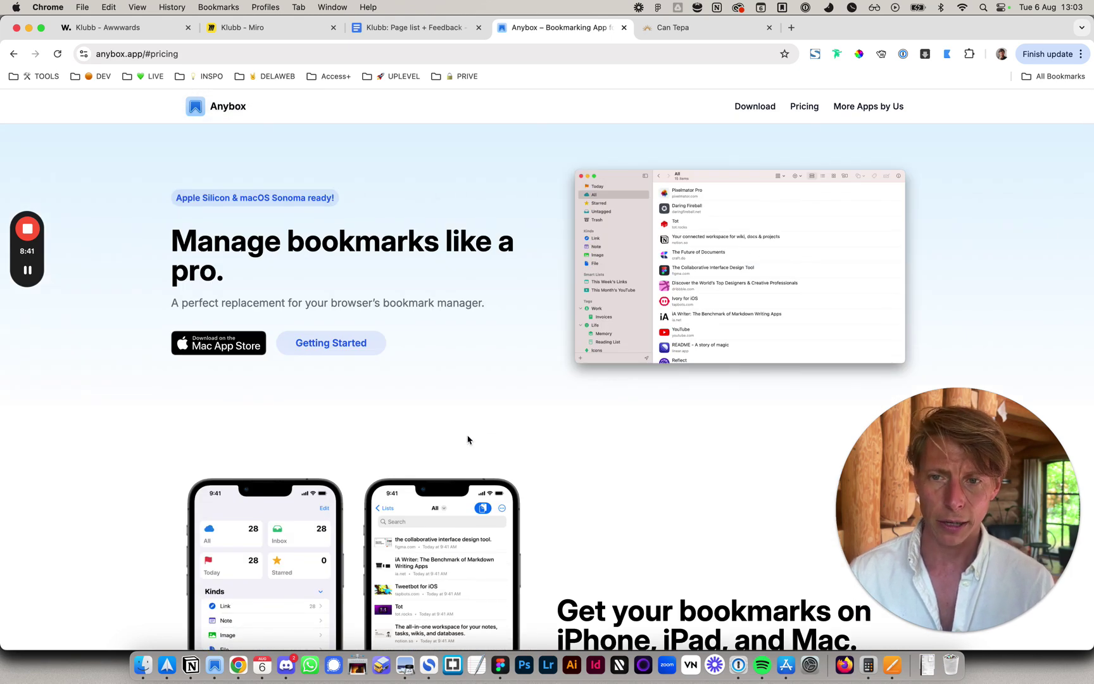